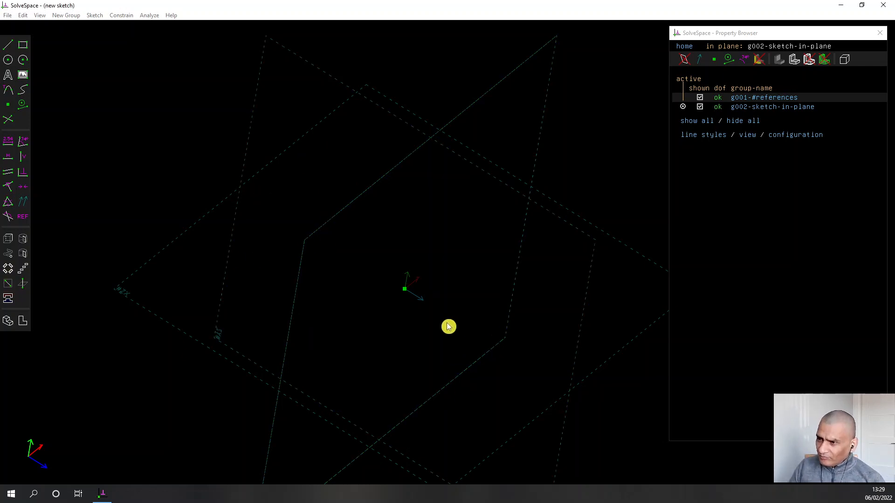
# - Inspect the three reference planes from several angles, finishing face-on to the XY workplane
pyautogui.moveTo(448, 326); pyautogui.dragTo(429, 250, button='middle')
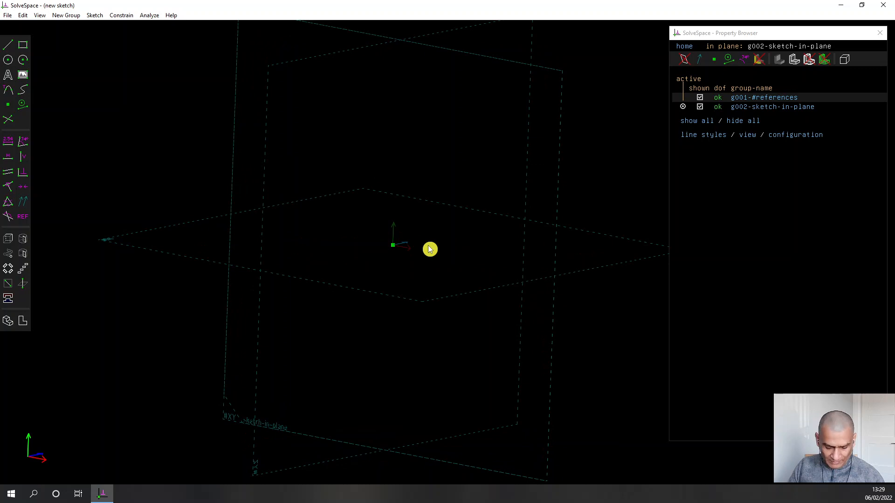
pyautogui.press('w')
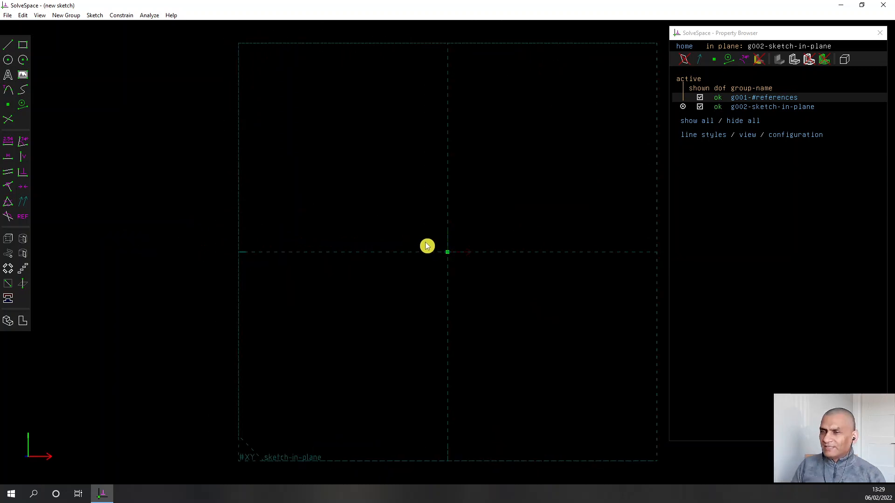
pyautogui.click(7, 16)
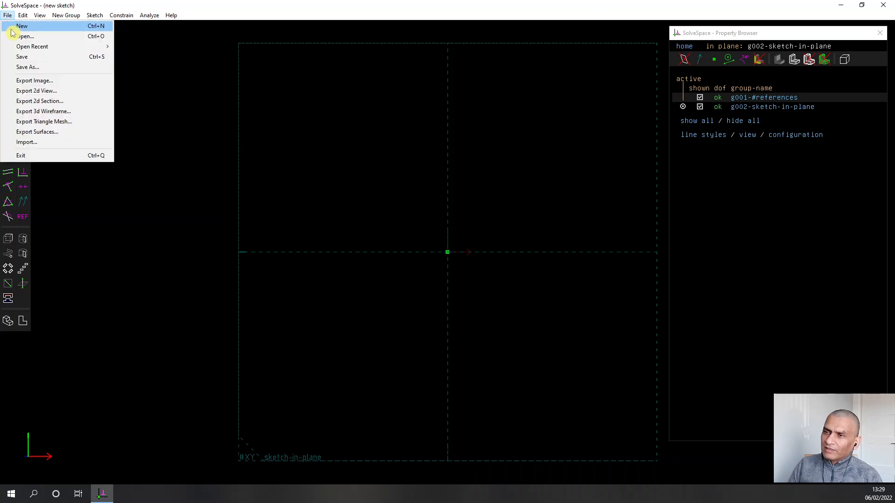
pyautogui.click(434, 27)
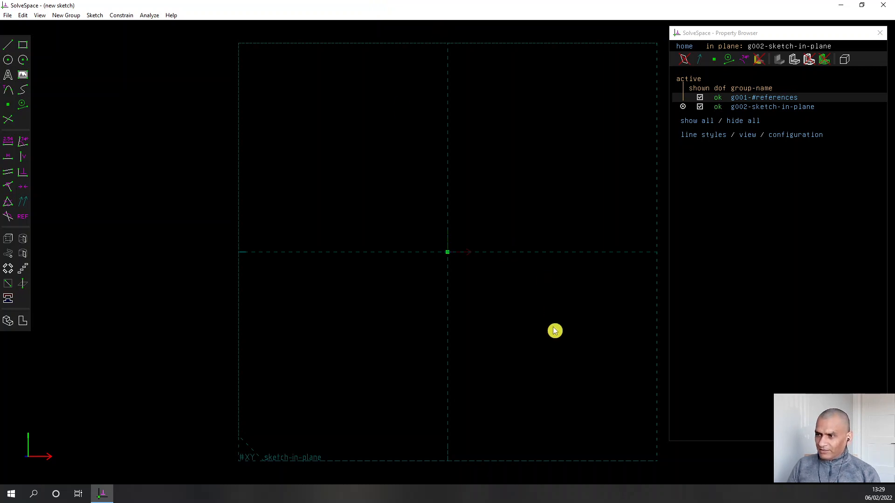
pyautogui.moveTo(553, 329); pyautogui.dragTo(488, 326, button='right')
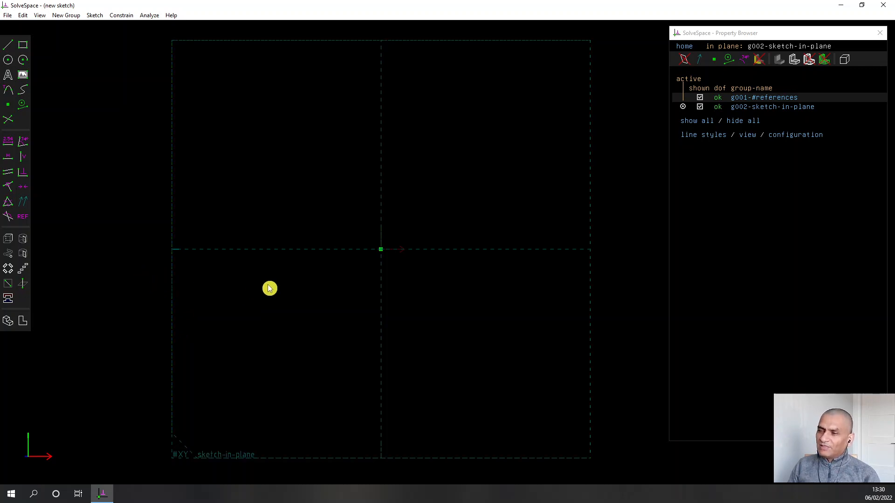
pyautogui.moveTo(269, 288); pyautogui.dragTo(365, 301, button='middle')
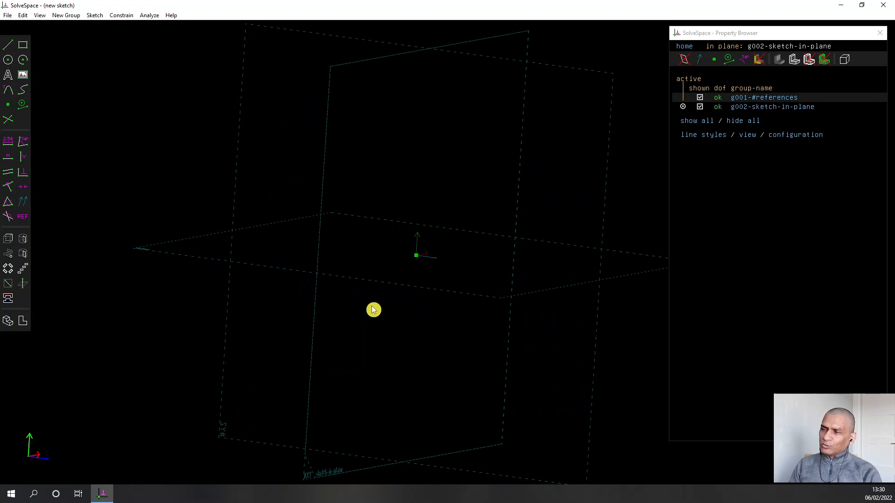
pyautogui.moveTo(408, 342); pyautogui.dragTo(366, 341, button='middle')
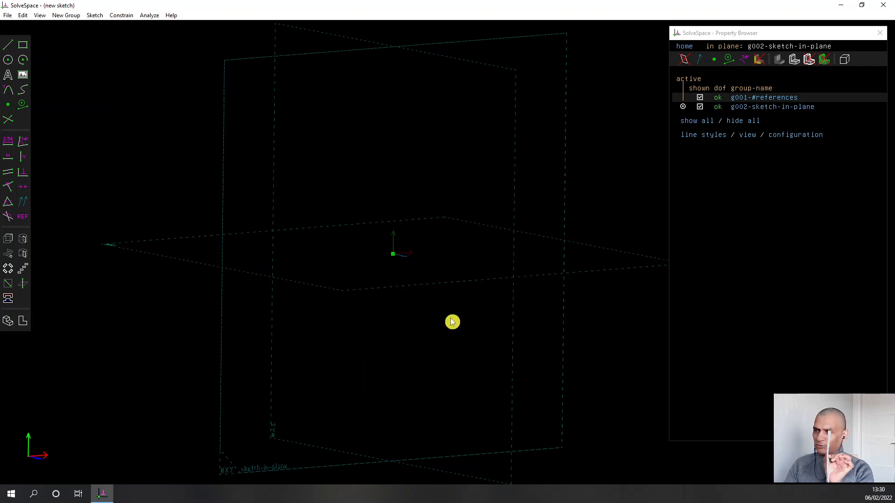
pyautogui.moveTo(471, 350); pyautogui.dragTo(435, 348, button='middle')
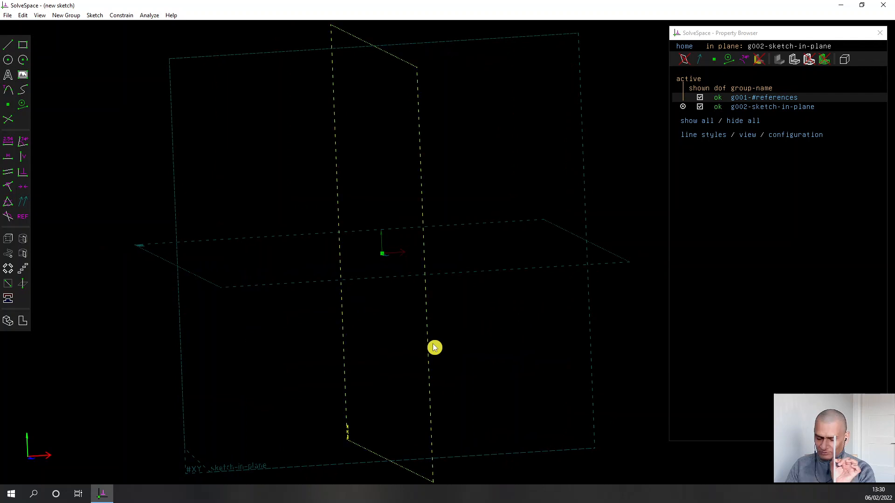
pyautogui.press('w')
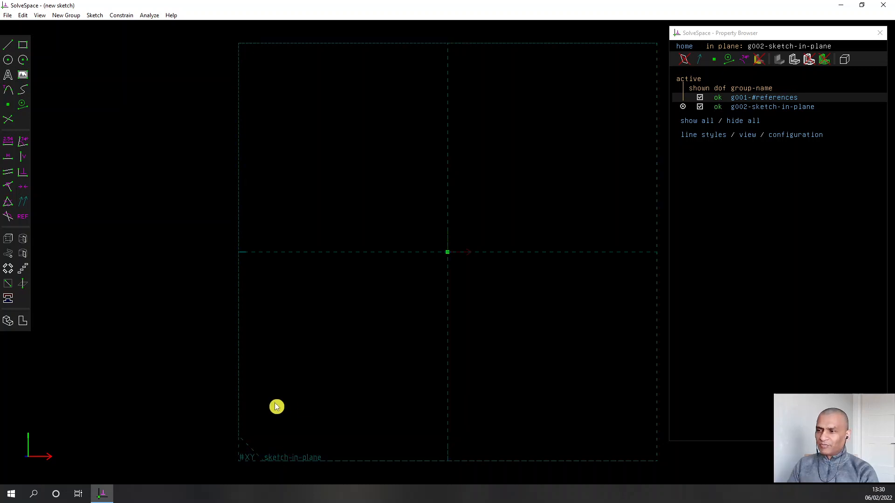
# - Examine how the YZ and ZX reference planes cross the XY workplane at the origin, returning to a face-on view
pyautogui.moveTo(202, 317)
pyautogui.mouseDown(button='middle')
pyautogui.moveTo(231, 332)
pyautogui.moveTo(309, 336)
pyautogui.moveTo(304, 341)
pyautogui.mouseUp(button='middle')
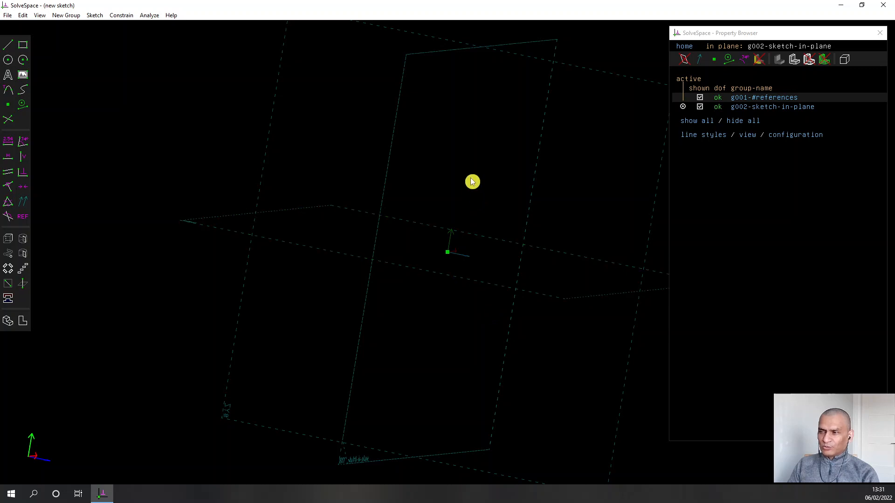
pyautogui.moveTo(472, 182); pyautogui.dragTo(461, 233, button='right')
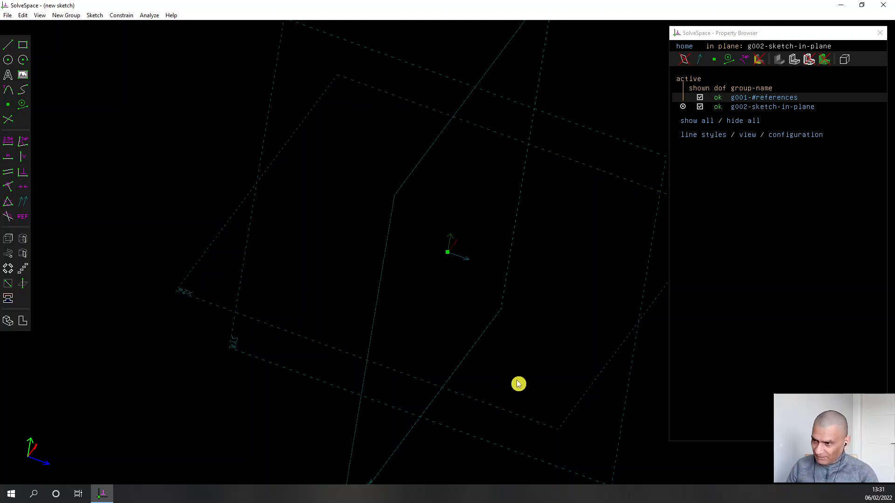
pyautogui.moveTo(518, 384); pyautogui.dragTo(445, 321, button='middle')
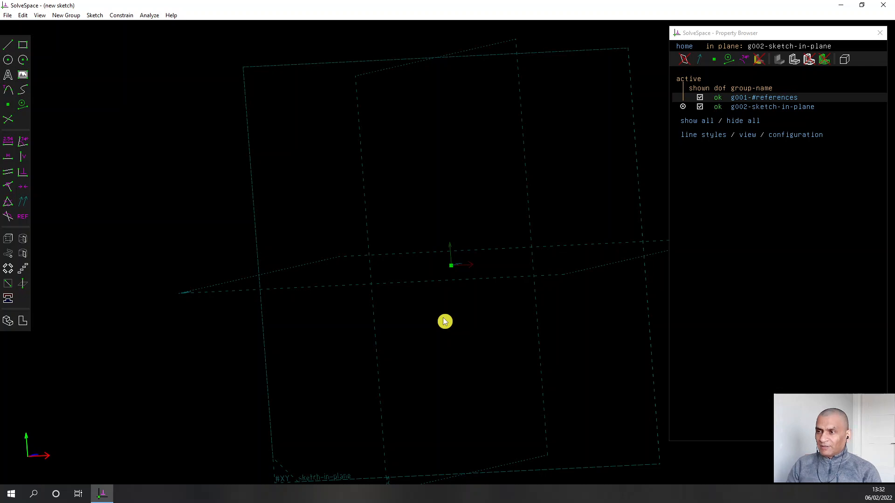
pyautogui.moveTo(455, 228); pyautogui.dragTo(357, 204, button='right')
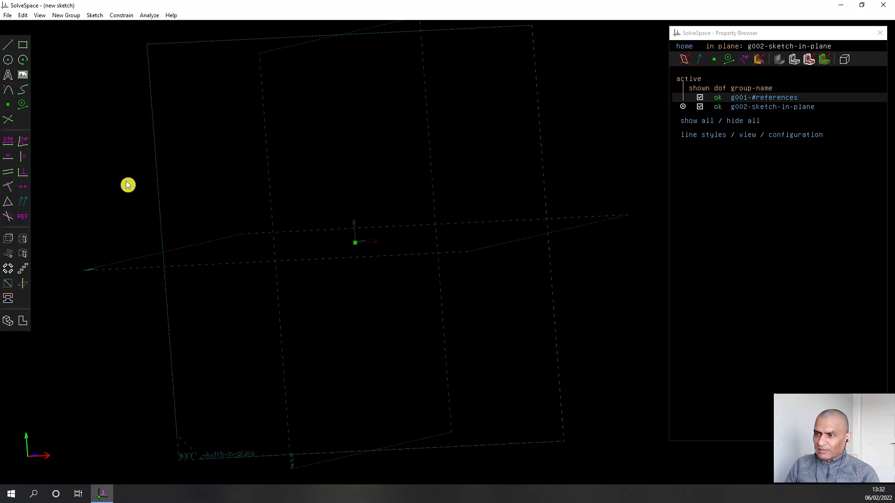
pyautogui.moveTo(160, 208); pyautogui.dragTo(272, 225, button='middle')
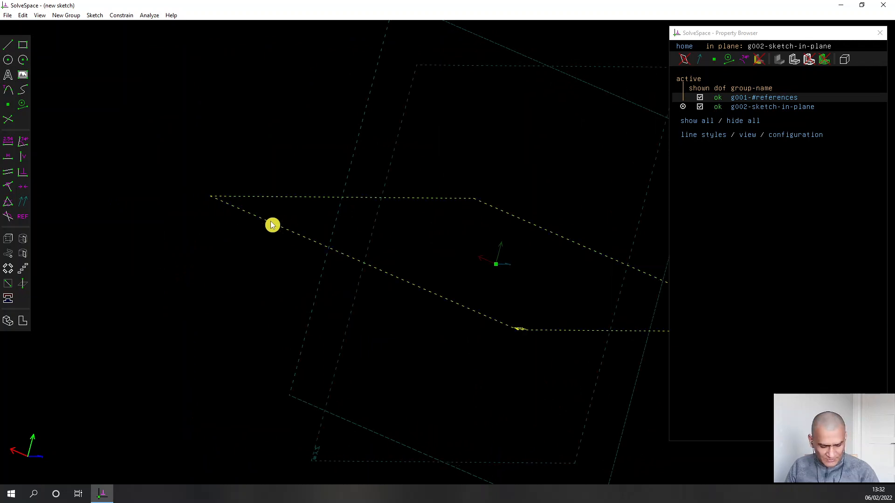
pyautogui.press('w')
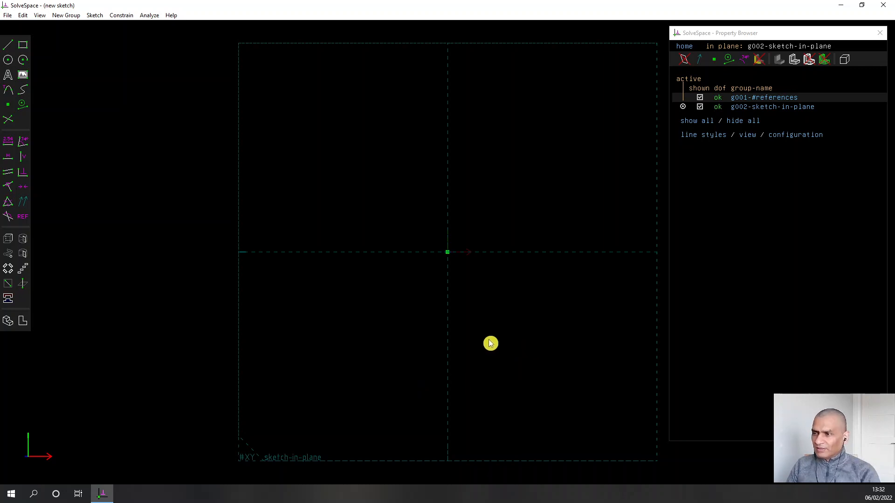
pyautogui.press('Right')
pyautogui.moveTo(490, 343)
pyautogui.mouseDown(button='right')
pyautogui.moveTo(454, 354)
pyautogui.moveTo(510, 357)
pyautogui.mouseUp(button='right')
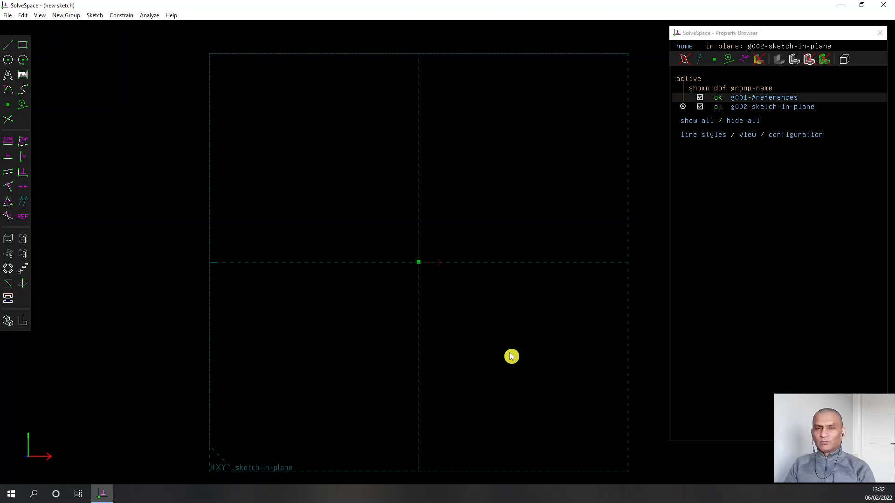
pyautogui.moveTo(510, 357); pyautogui.dragTo(511, 357, button='right')
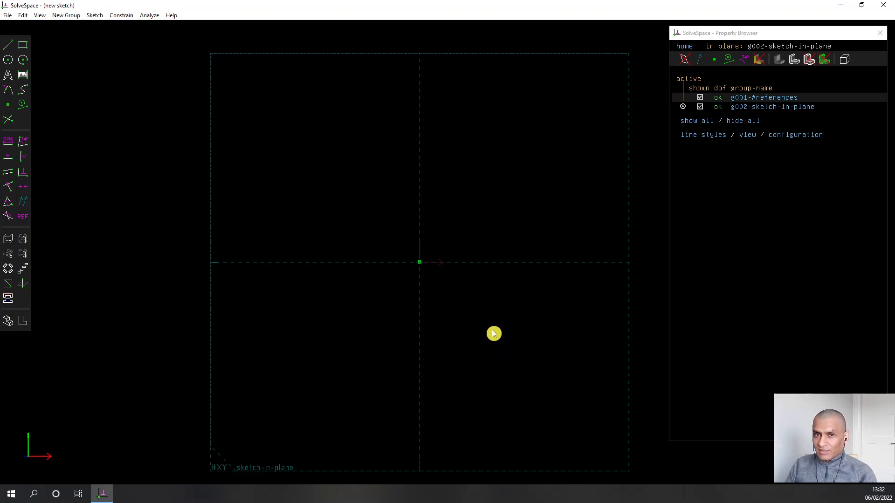
pyautogui.moveTo(511, 334)
pyautogui.mouseDown(button='right')
pyautogui.moveTo(396, 339)
pyautogui.moveTo(526, 344)
pyautogui.mouseUp(button='right')
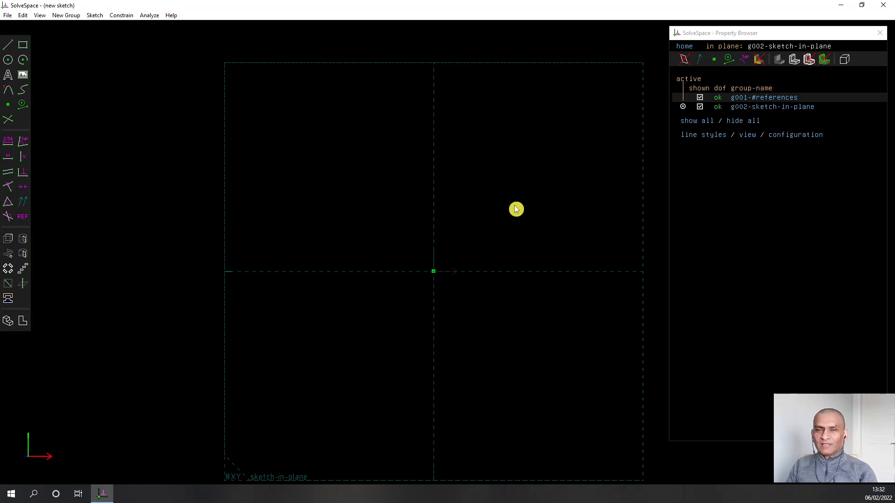
pyautogui.moveTo(516, 209)
pyautogui.mouseDown(button='right')
pyautogui.moveTo(471, 194)
pyautogui.moveTo(395, 188)
pyautogui.moveTo(520, 195)
pyautogui.moveTo(438, 200)
pyautogui.moveTo(526, 196)
pyautogui.moveTo(473, 194)
pyautogui.mouseUp(button='right')
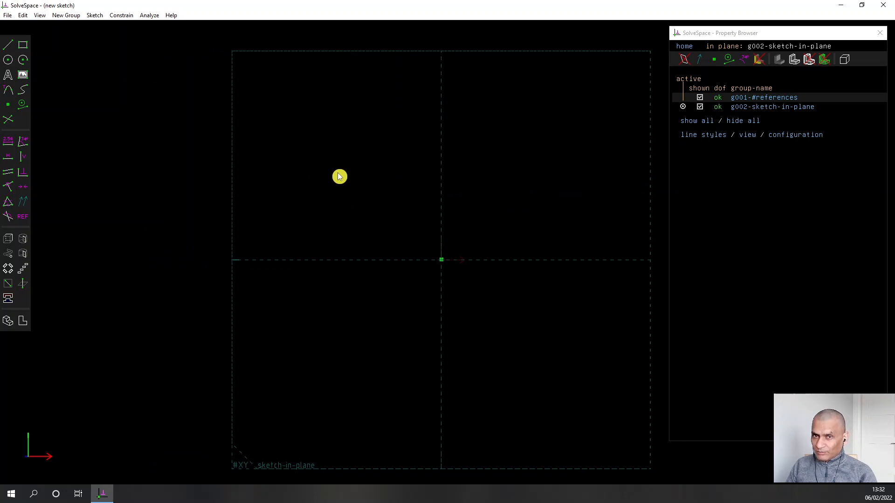
# - Examine the directions of the X, Y and Z axes at the origin, finishing face-on to the XY workplane
pyautogui.moveTo(340, 177)
pyautogui.mouseDown(button='middle')
pyautogui.moveTo(340, 196)
pyautogui.moveTo(369, 190)
pyautogui.moveTo(393, 200)
pyautogui.moveTo(372, 218)
pyautogui.moveTo(317, 214)
pyautogui.mouseUp(button='middle')
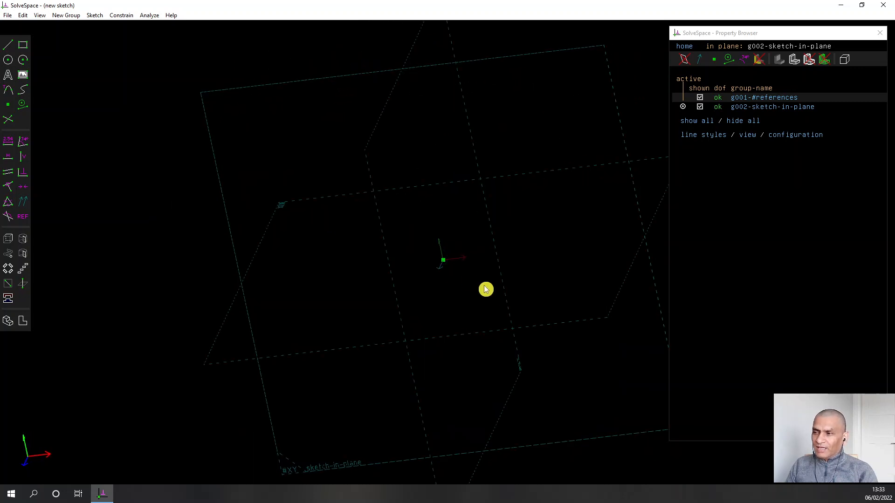
pyautogui.moveTo(485, 289); pyautogui.dragTo(402, 266, button='middle')
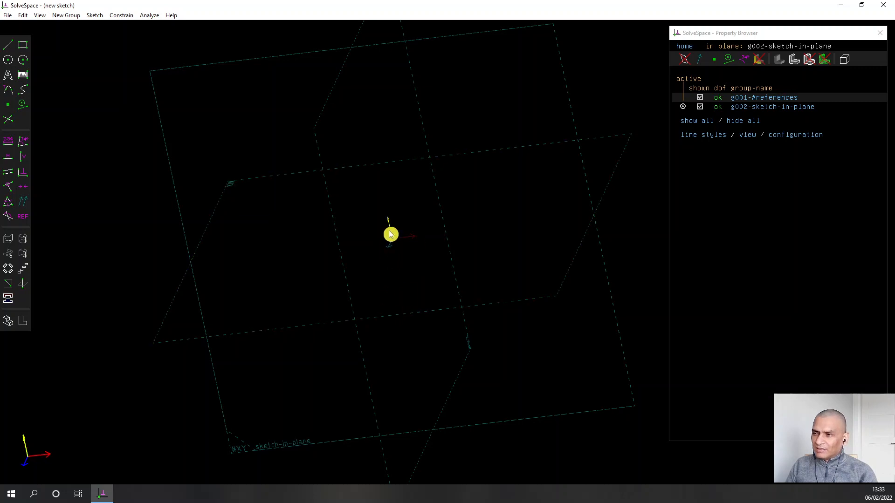
pyautogui.moveTo(390, 266); pyautogui.dragTo(390, 264, button='middle')
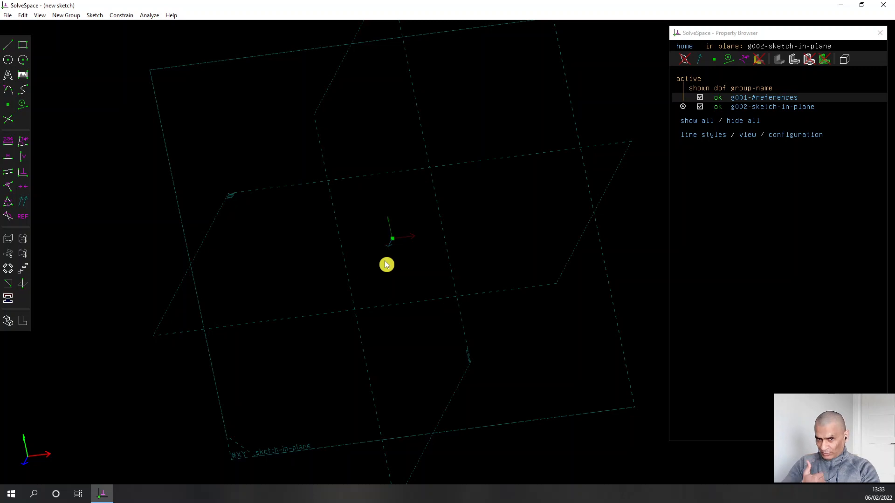
pyautogui.press('w')
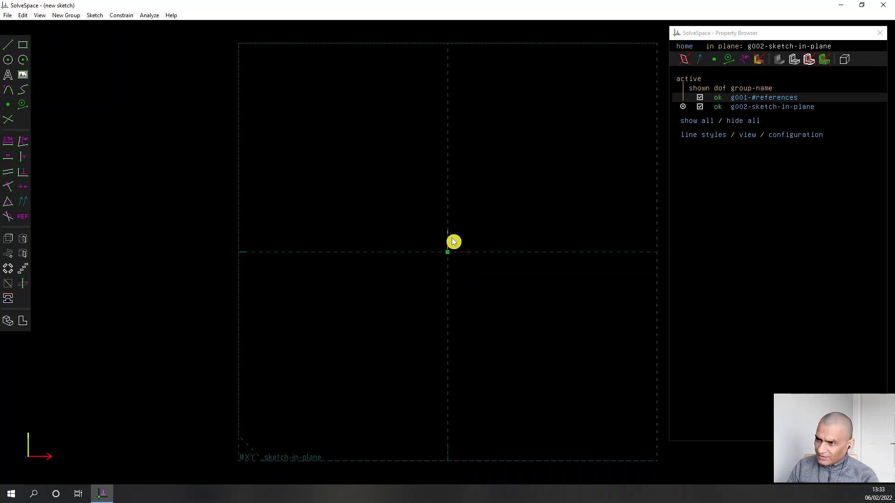
pyautogui.moveTo(537, 238); pyautogui.dragTo(512, 247, button='middle')
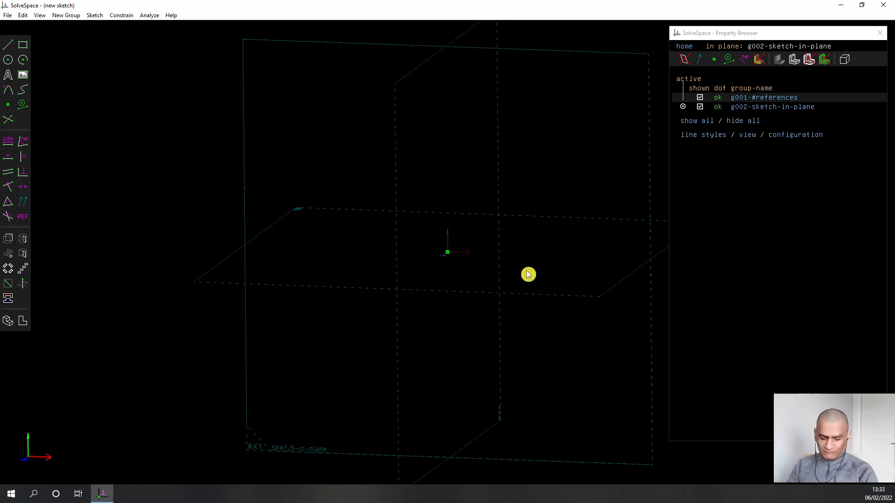
pyautogui.press('w')
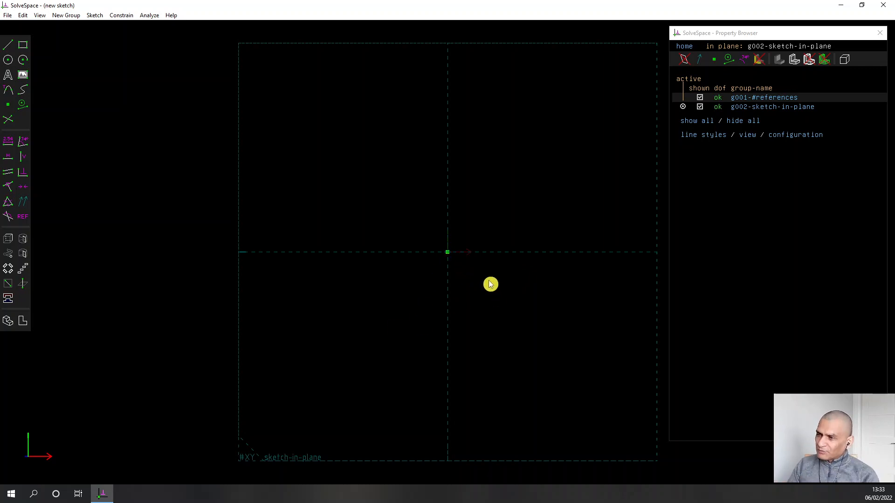
pyautogui.moveTo(489, 284)
pyautogui.mouseDown(button='middle')
pyautogui.moveTo(485, 300)
pyautogui.moveTo(464, 304)
pyautogui.moveTo(449, 332)
pyautogui.mouseUp(button='middle')
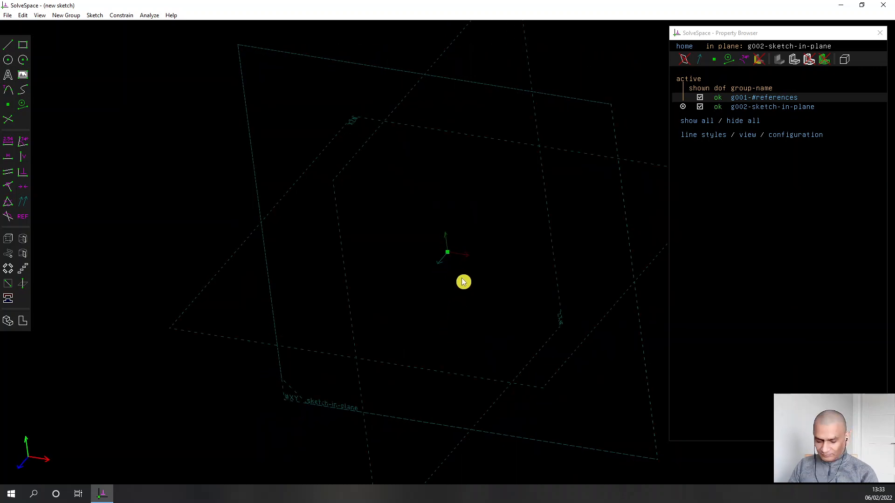
pyautogui.press('w')
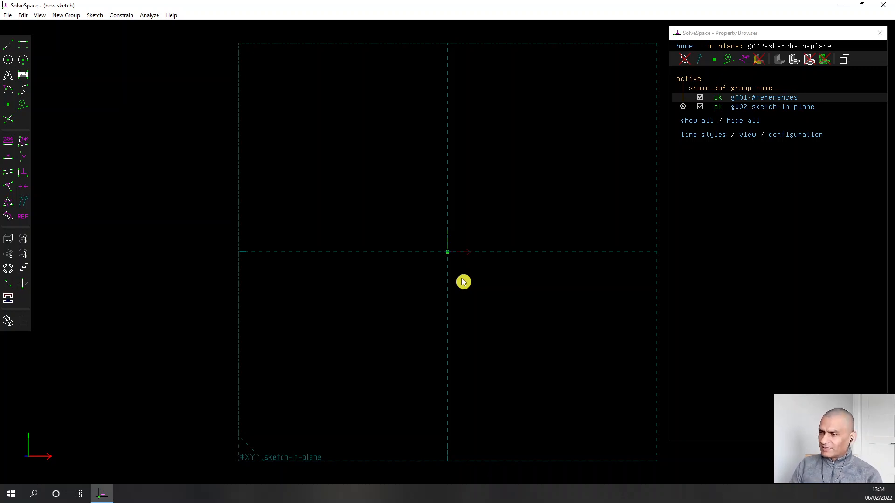
# - Sketch a nearly horizontal line segment about 6 mm long in the upper-left quadrant of the XY workplane
pyautogui.moveTo(525, 294); pyautogui.dragTo(473, 289, button='middle')
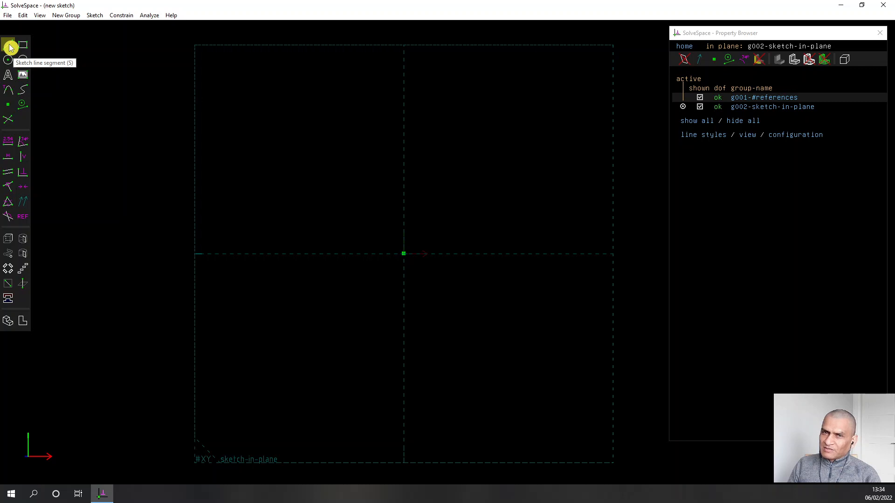
pyautogui.click(10, 47)
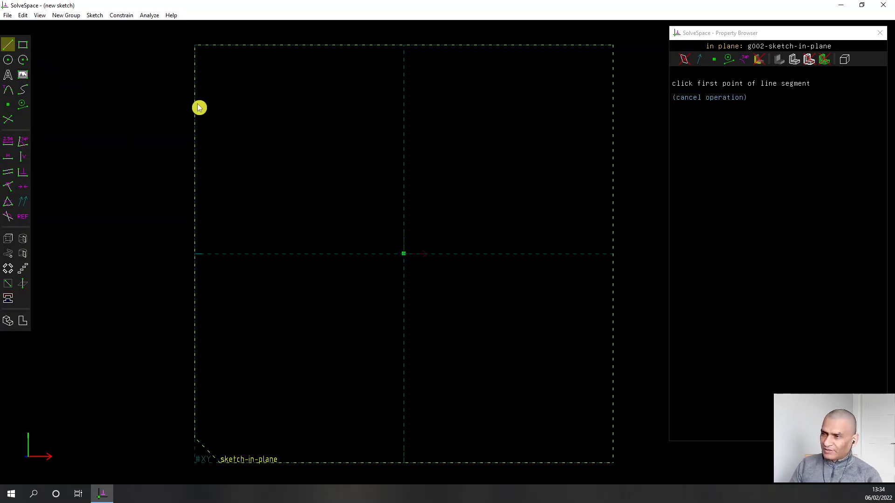
pyautogui.click(321, 132)
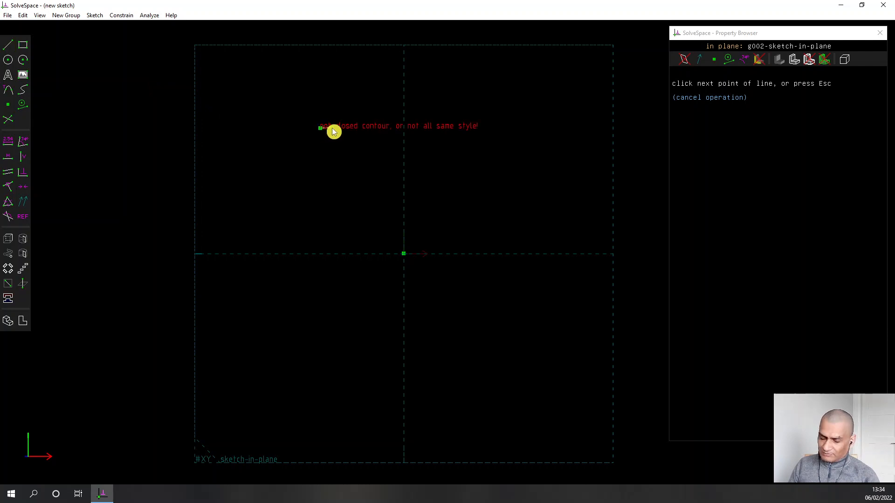
pyautogui.click(333, 127)
pyautogui.press('Escape')
# - Delete the short line segment together with both of its endpoints
pyautogui.click(321, 128)
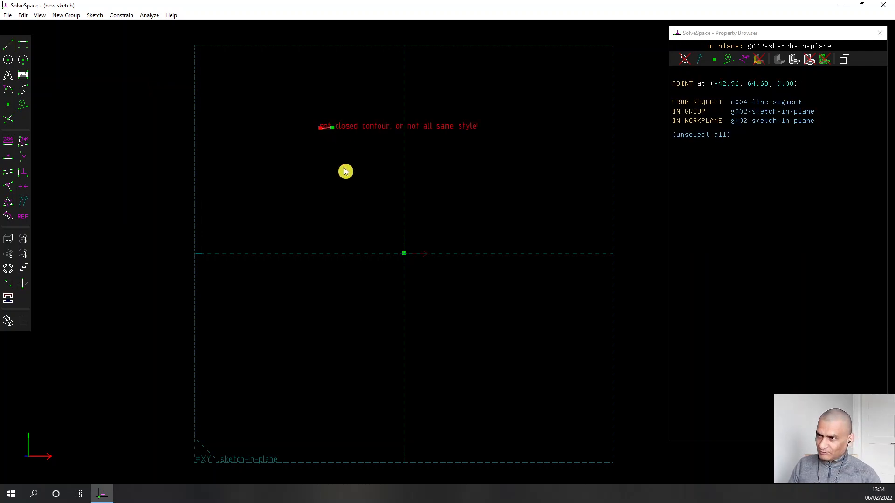
pyautogui.moveTo(303, 100); pyautogui.dragTo(359, 179)
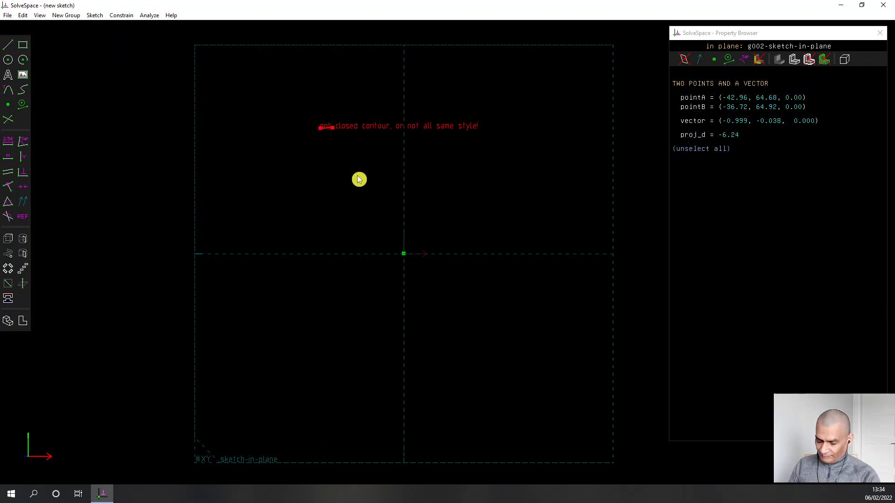
pyautogui.press('Delete')
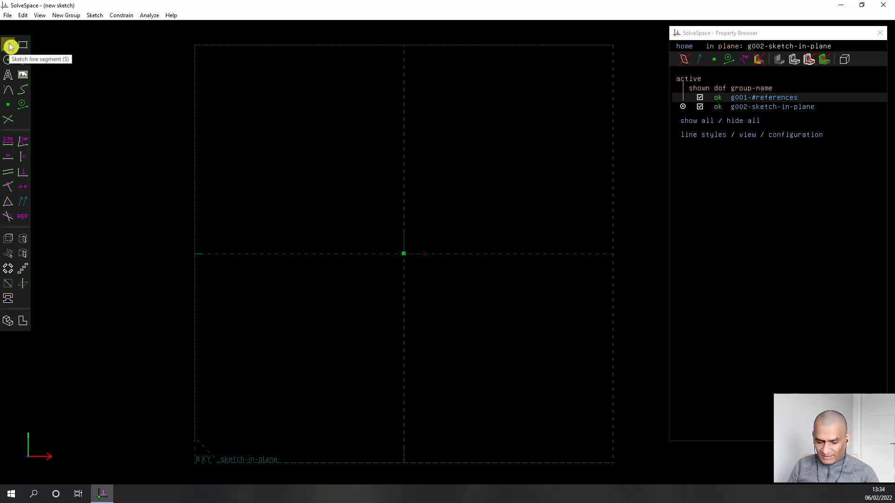
# - Sketch four connected line segments around the origin as an open quadrilateral, starting with a top edge about 135 mm long
pyautogui.press('s')
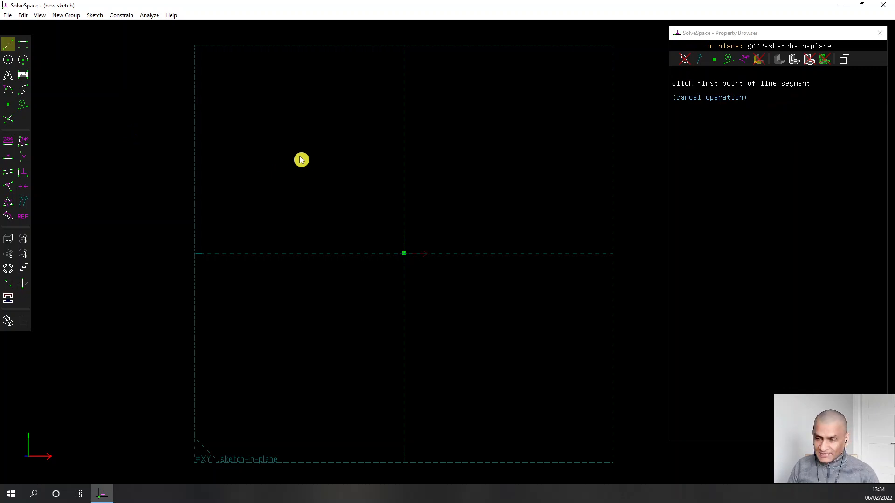
pyautogui.click(286, 143)
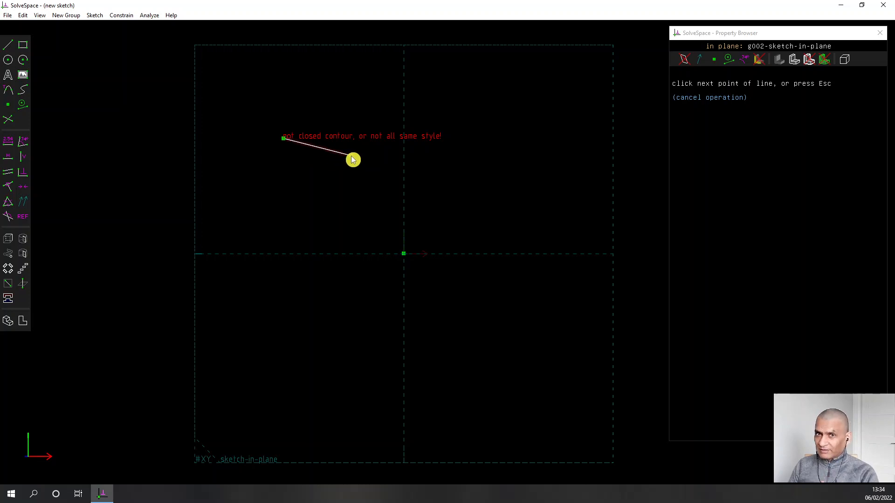
pyautogui.click(545, 151)
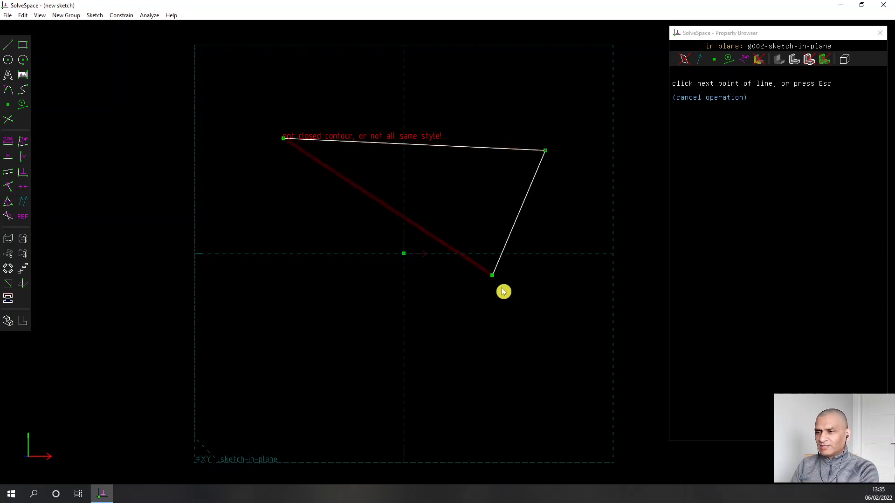
pyautogui.click(514, 302)
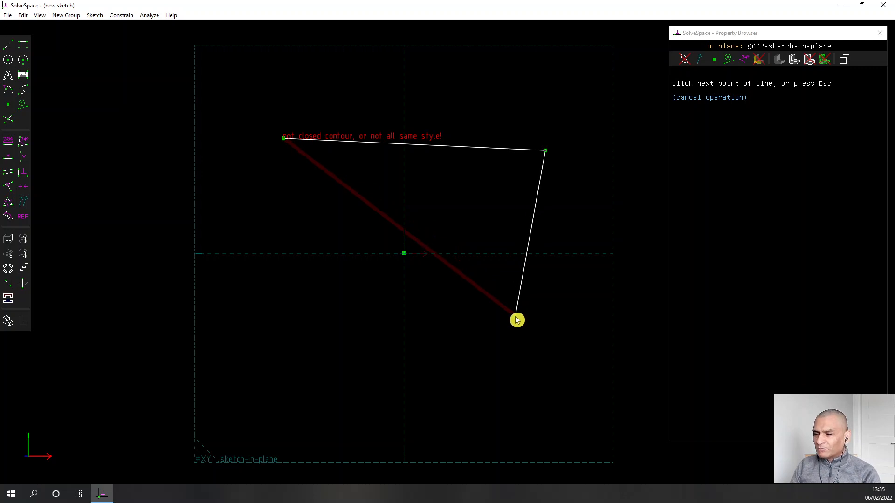
pyautogui.click(517, 318)
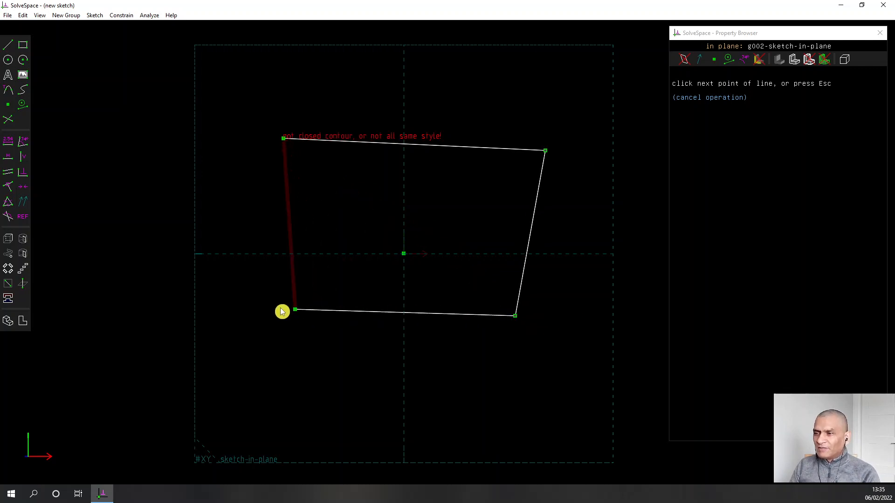
pyautogui.click(266, 312)
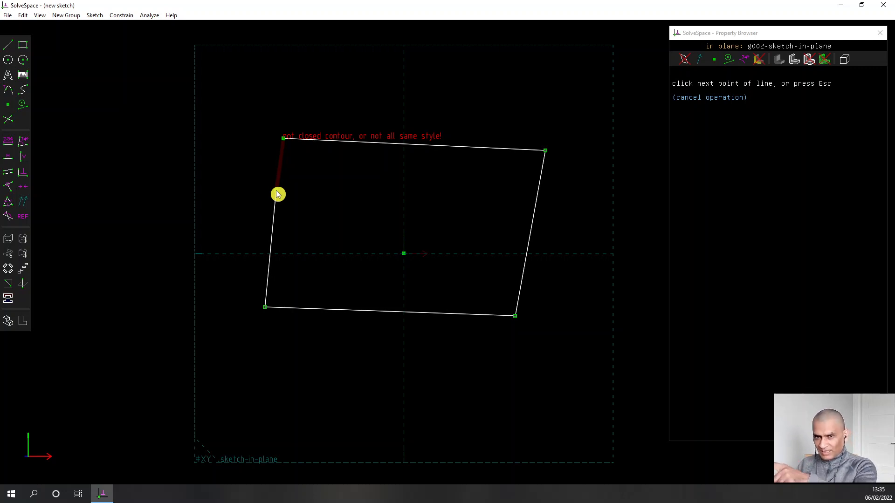
pyautogui.click(276, 190)
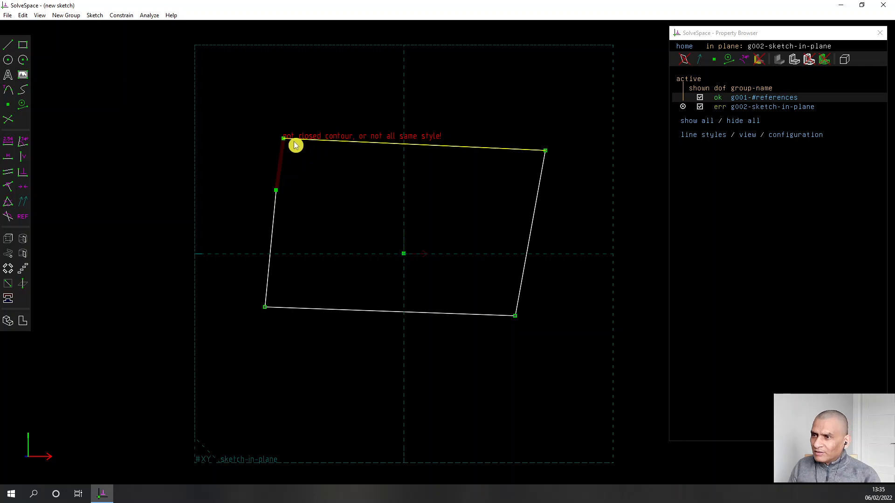
# - Reshape the open quadrilateral by moving its two upper corners, placing the upper-left one at about (-48.96, 65.64)
pyautogui.click(317, 139)
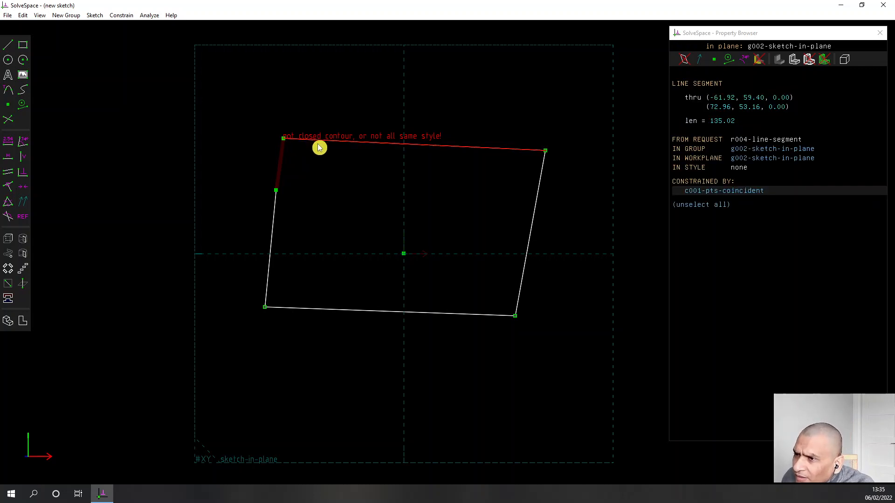
pyautogui.moveTo(317, 143); pyautogui.dragTo(324, 89)
pyautogui.moveTo(548, 160); pyautogui.dragTo(495, 208)
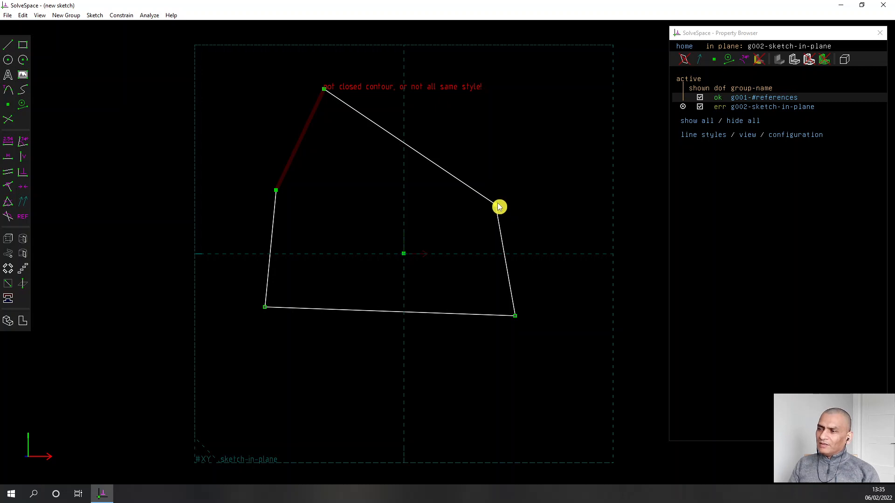
pyautogui.moveTo(499, 206); pyautogui.dragTo(528, 162)
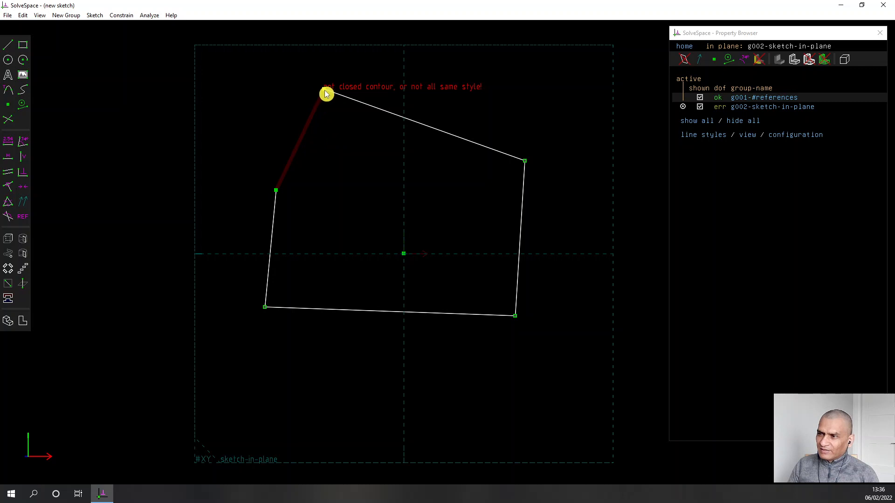
pyautogui.moveTo(327, 93); pyautogui.dragTo(310, 129)
# - Practise selecting both open endpoints of the contour together and clearing the selection again
pyautogui.click(278, 192)
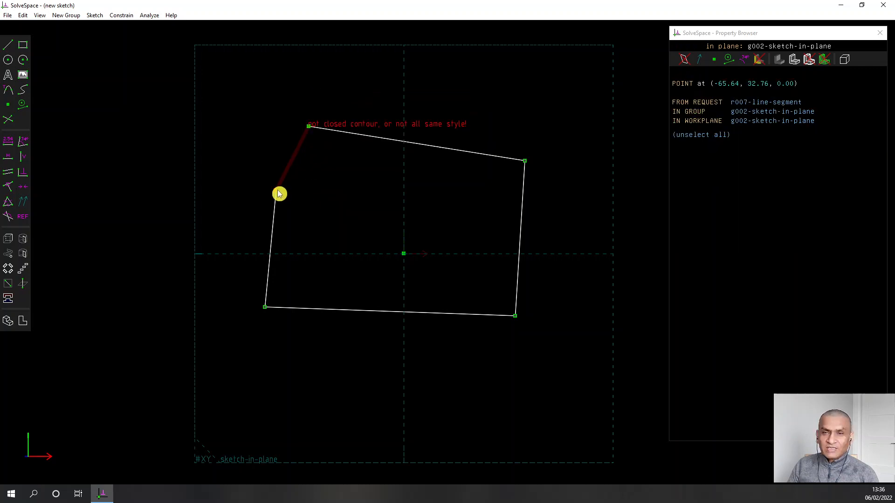
pyautogui.click(349, 185)
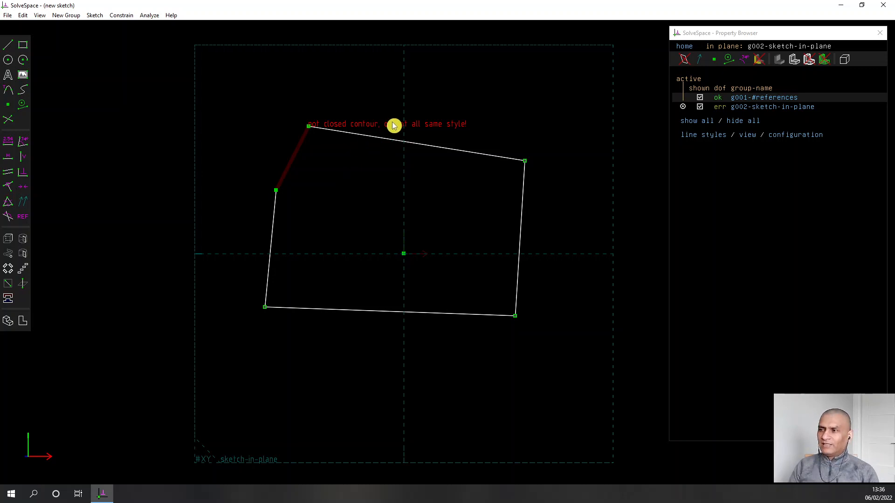
pyautogui.click(277, 193)
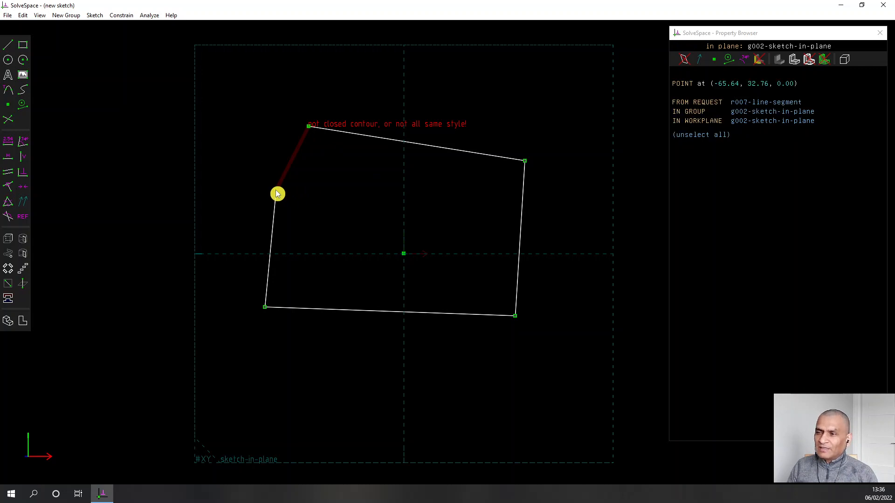
pyautogui.click(308, 126)
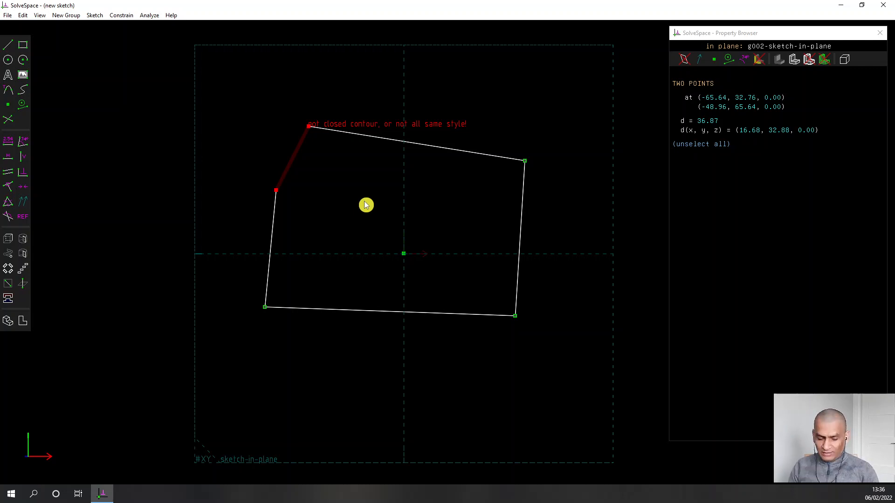
pyautogui.press('Escape')
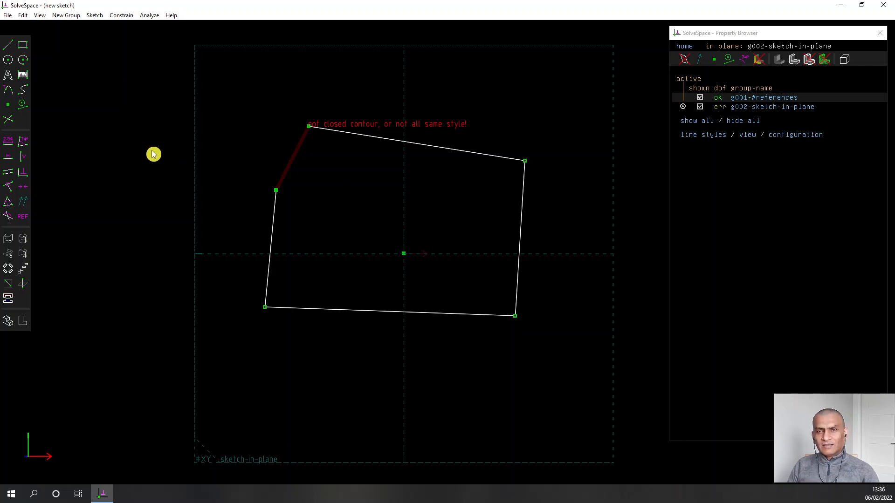
pyautogui.click(278, 191)
pyautogui.click(308, 127)
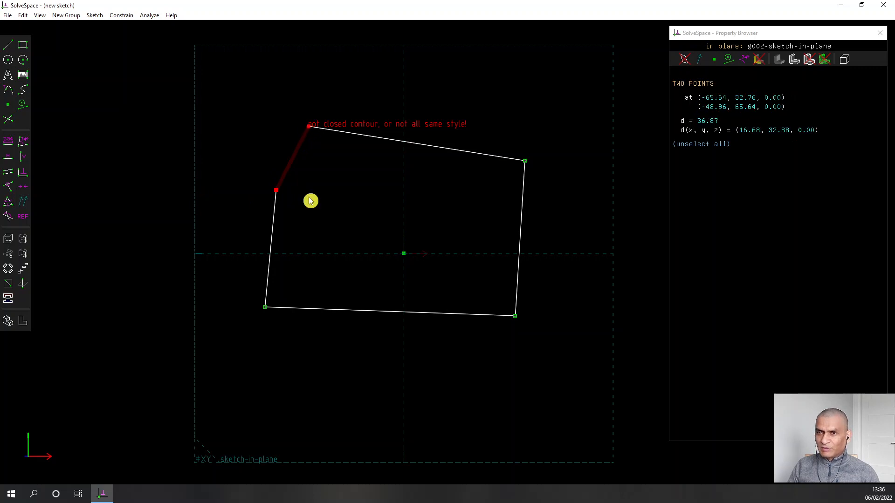
pyautogui.click(237, 141)
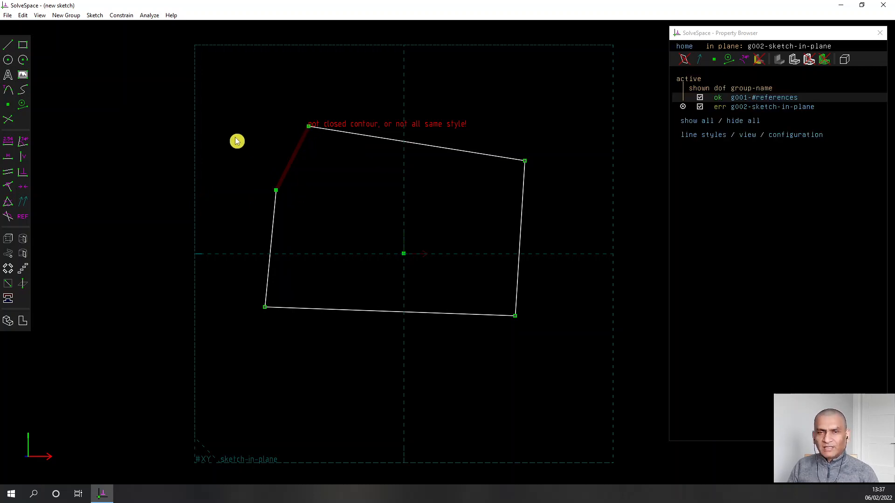
# - Close the contour by constraining its two open endpoints at the upper left to be coincident
pyautogui.click(280, 191)
pyautogui.click(309, 126)
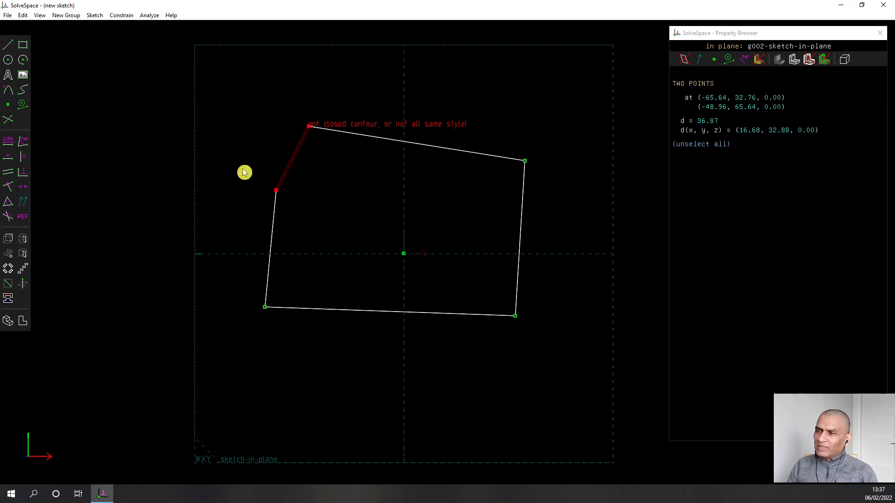
pyautogui.click(7, 191)
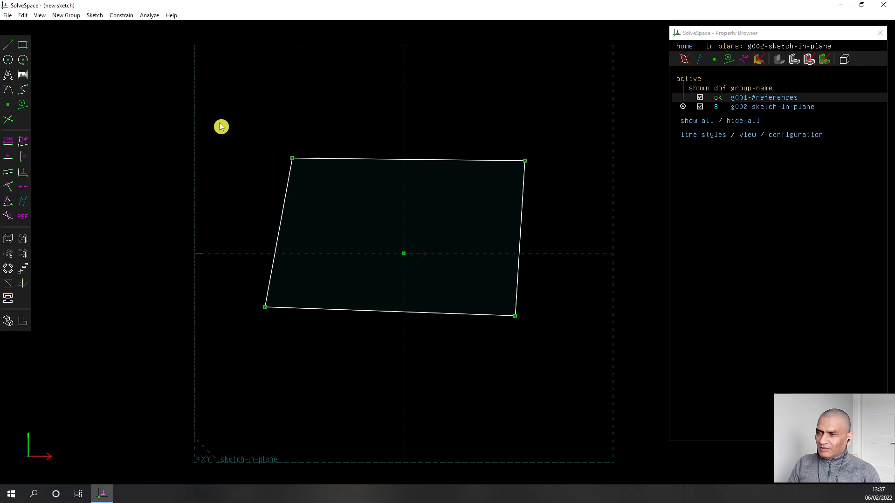
# - Delete the whole quadrilateral and replace it with a rectangle drawn around the origin
pyautogui.moveTo(218, 121); pyautogui.dragTo(586, 354)
pyautogui.press('Delete')
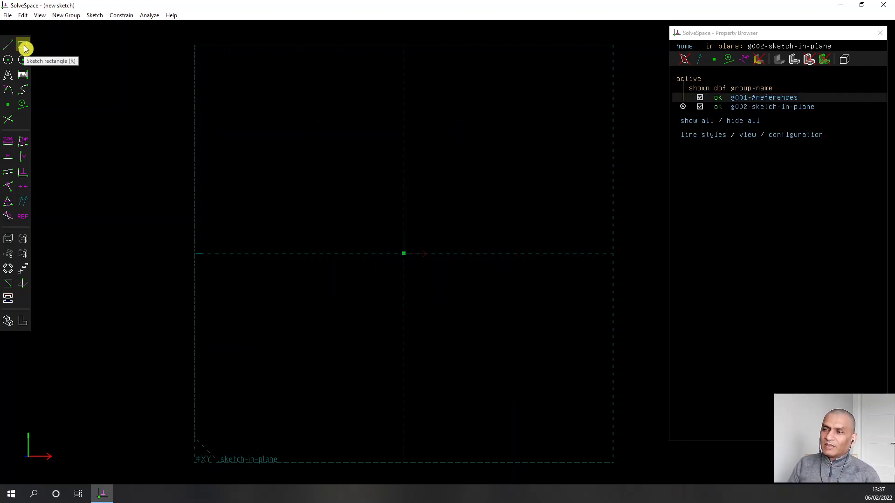
pyautogui.click(23, 45)
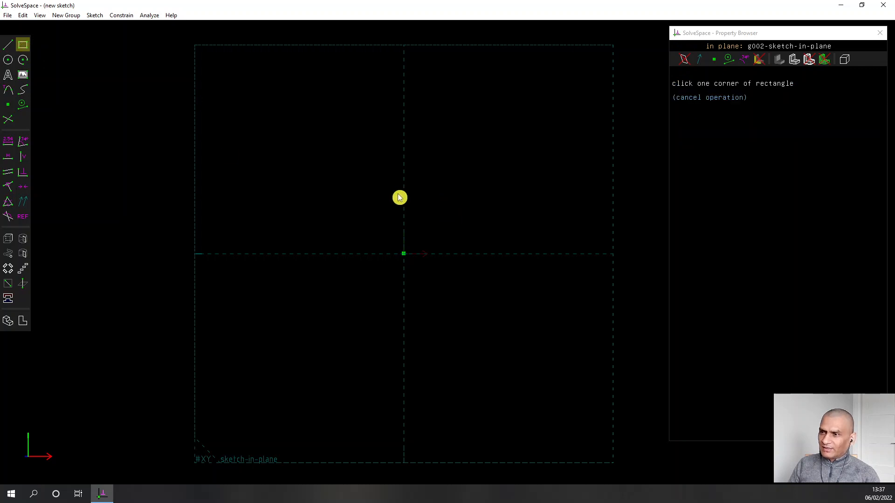
pyautogui.click(324, 166)
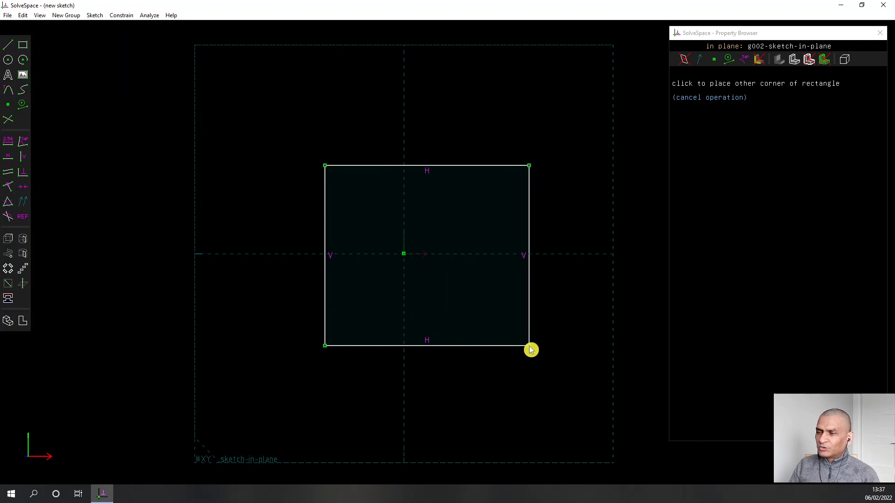
pyautogui.click(529, 346)
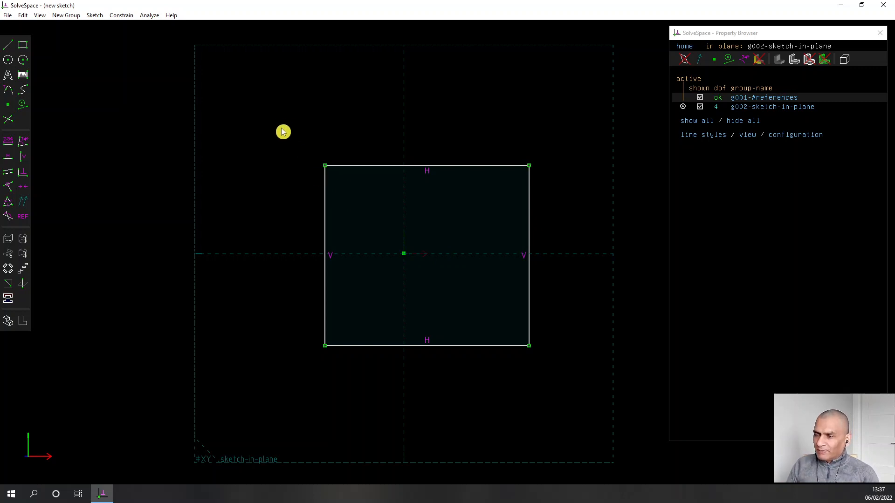
# - Move the entire rectangle slightly up and to the left, leaving its upper-right corner at about (56.16, 57.00)
pyautogui.moveTo(279, 124); pyautogui.dragTo(574, 380)
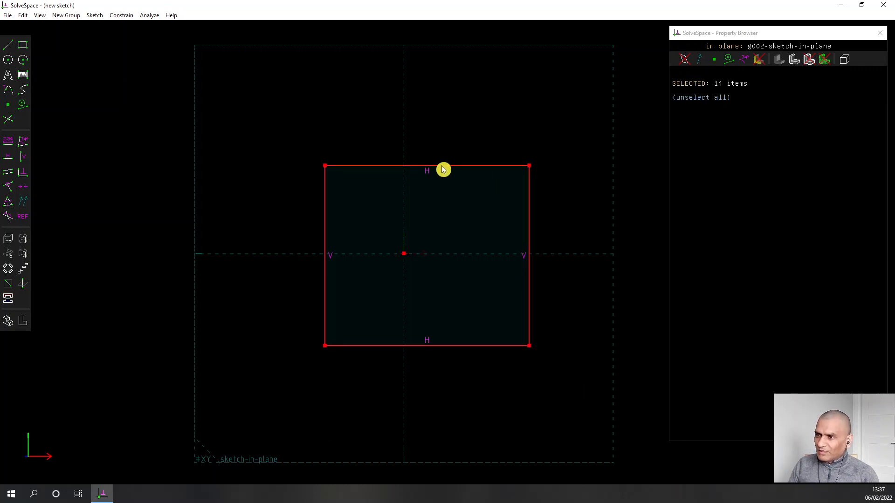
pyautogui.moveTo(442, 166); pyautogui.dragTo(427, 146)
pyautogui.click(483, 117)
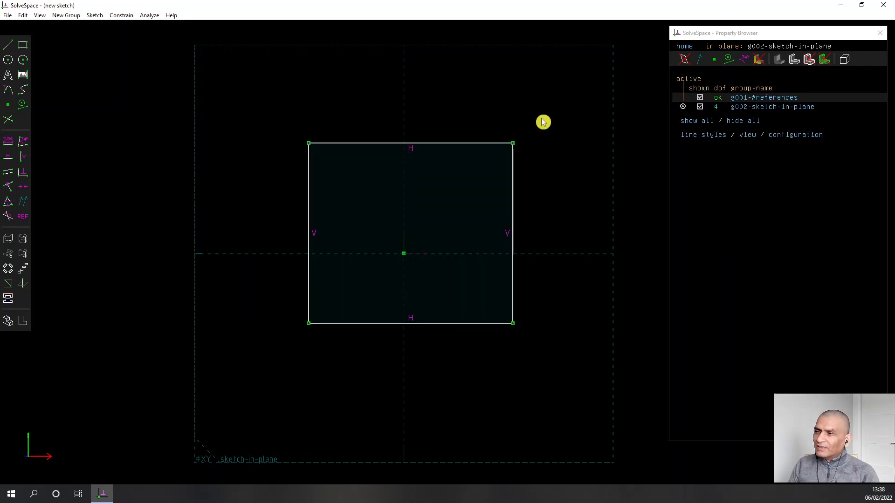
# - Resize the rectangle by its upper-right corner, first out to about (103.92, 91.56) and finally to about (59.04, 70.20)
pyautogui.click(513, 143)
pyautogui.click(550, 149)
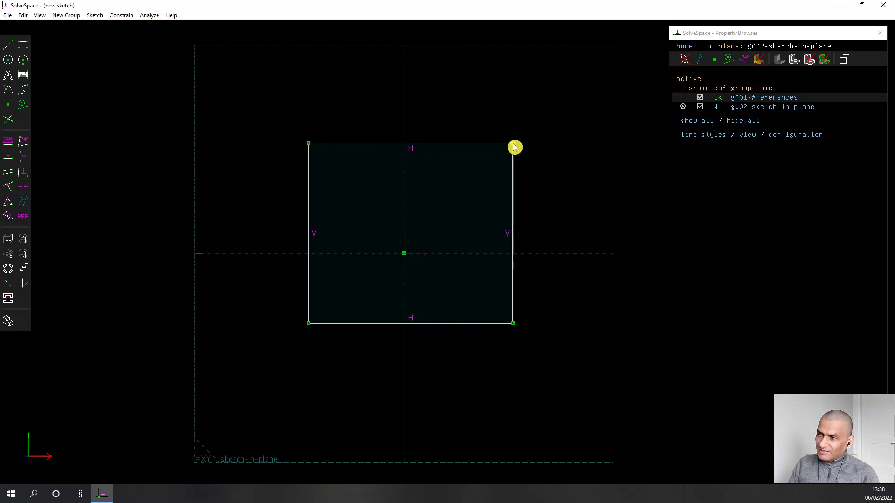
pyautogui.click(513, 144)
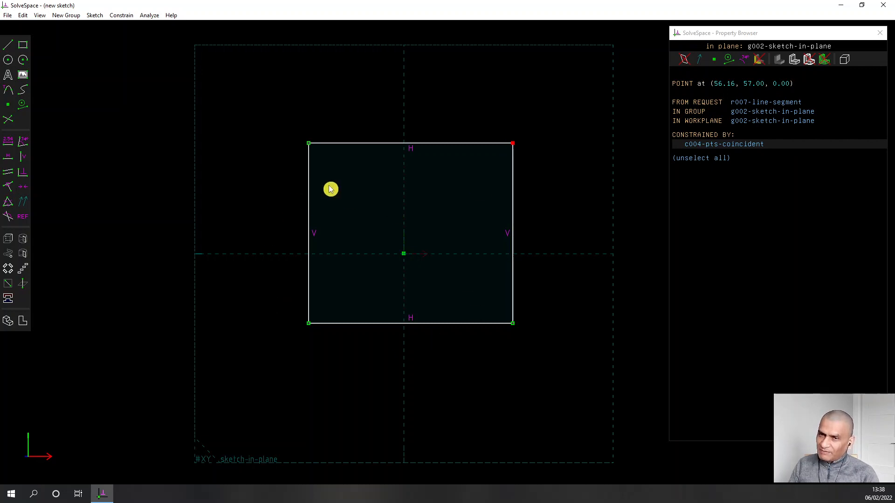
pyautogui.moveTo(515, 143); pyautogui.dragTo(606, 80)
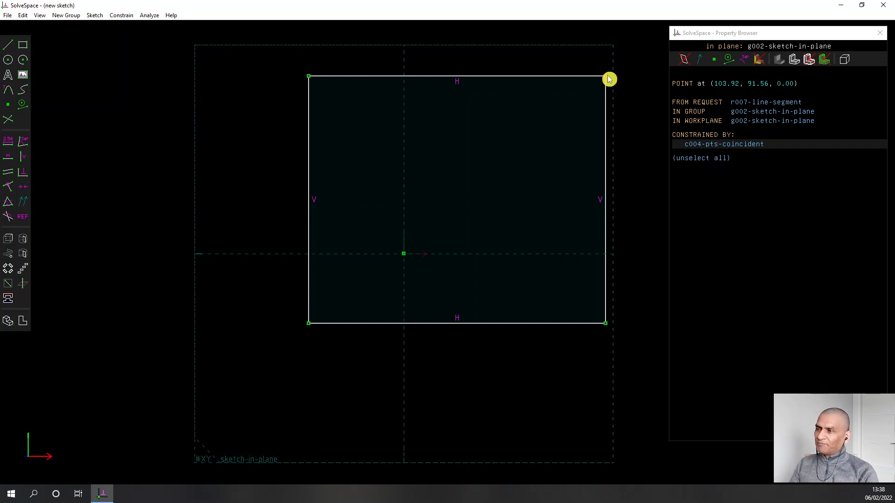
pyautogui.moveTo(608, 78); pyautogui.dragTo(519, 117)
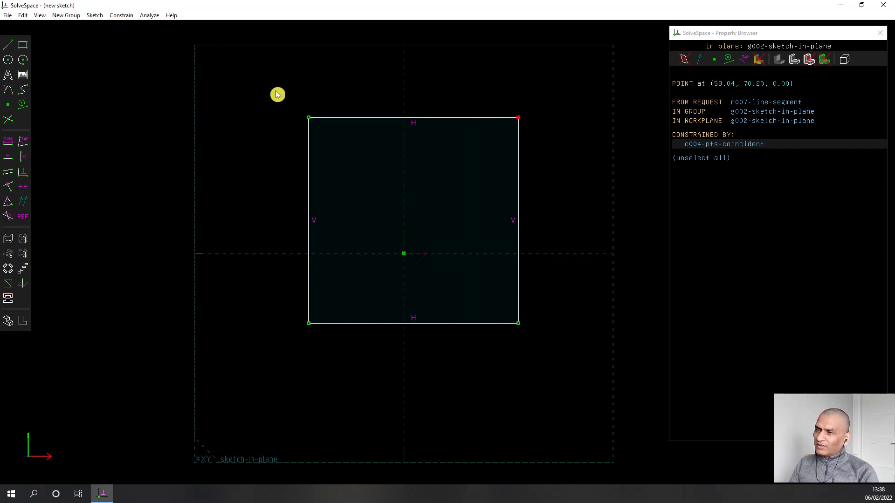
# - Shift the whole rectangle down and to the left on the XY workplane, keeping its size
pyautogui.moveTo(278, 95); pyautogui.dragTo(569, 368)
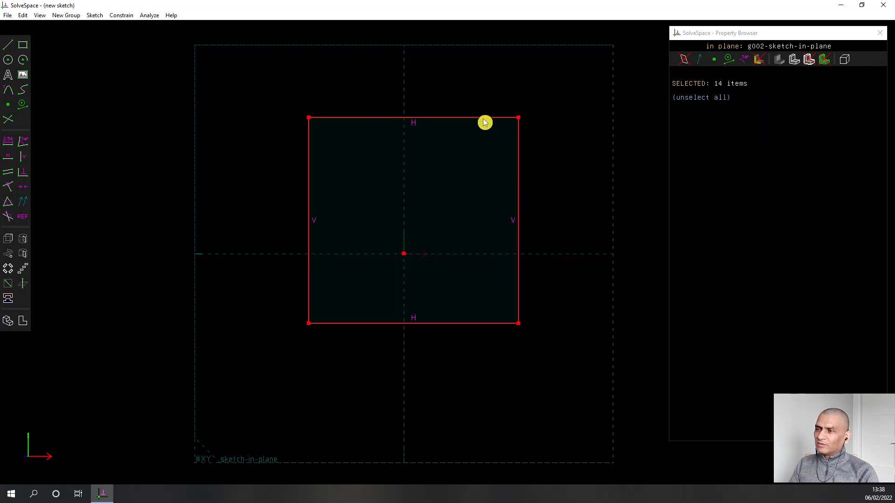
pyautogui.moveTo(485, 122); pyautogui.dragTo(437, 142)
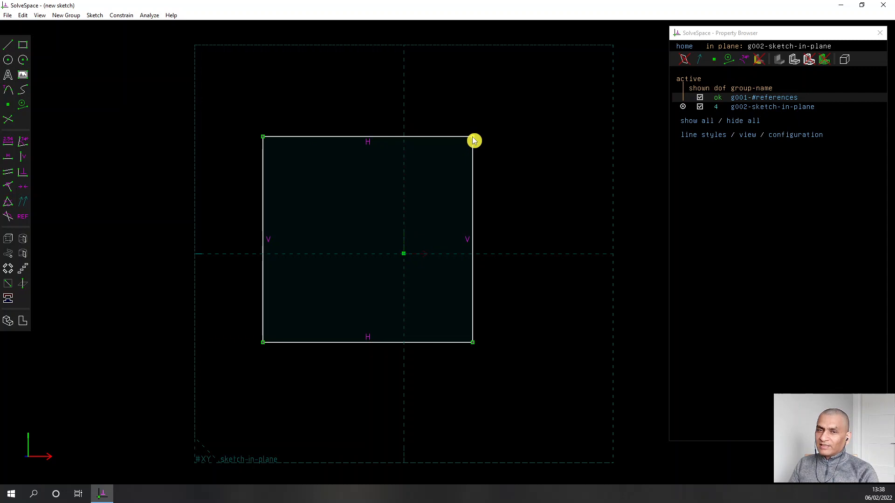
# - Adjust the rectangle's proportions freehand by moving its right, top, left and bottom edges, keeping the origin inside
pyautogui.moveTo(473, 193); pyautogui.dragTo(508, 212)
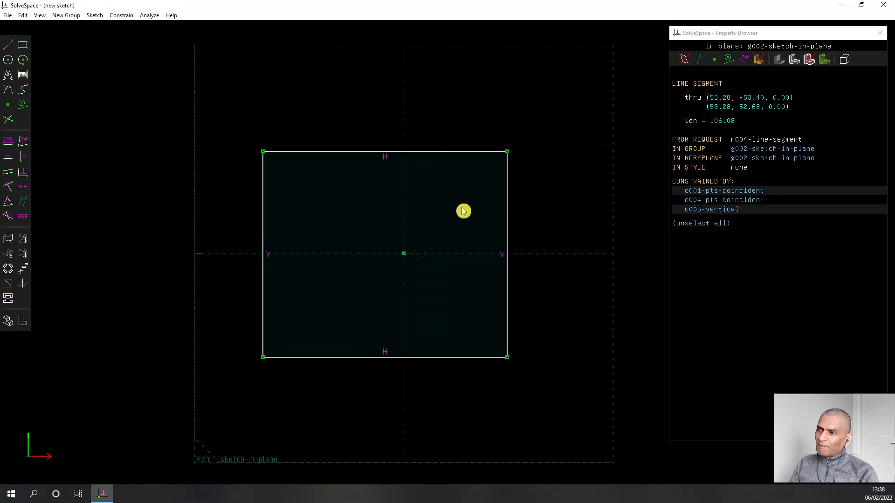
pyautogui.moveTo(357, 153); pyautogui.dragTo(371, 94)
pyautogui.moveTo(370, 122); pyautogui.dragTo(310, 165)
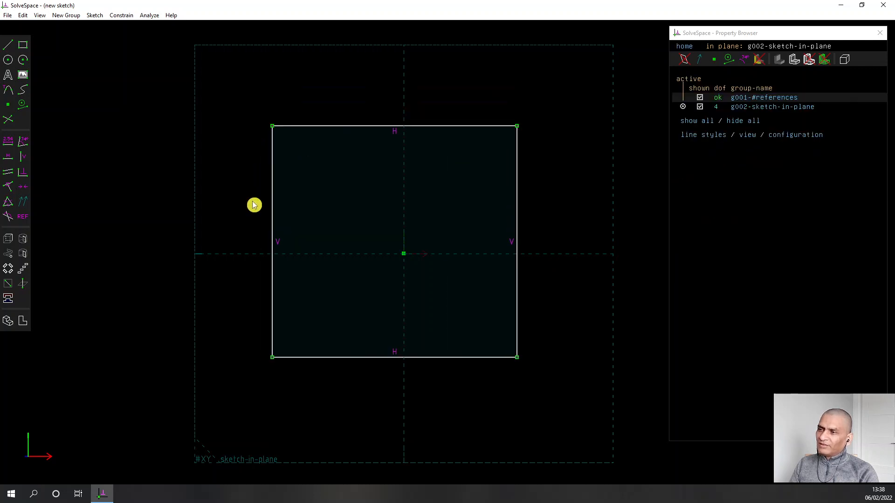
pyautogui.moveTo(272, 196); pyautogui.dragTo(189, 197)
pyautogui.hotkey('ctrl', 'z')
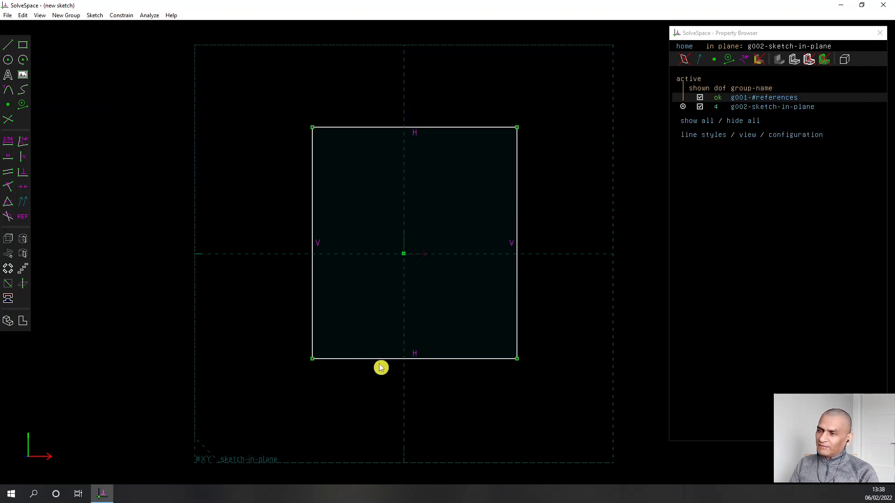
pyautogui.click(394, 361)
pyautogui.moveTo(394, 360)
pyautogui.mouseDown()
pyautogui.moveTo(393, 416)
pyautogui.moveTo(390, 354)
pyautogui.mouseUp()
pyautogui.click(390, 355)
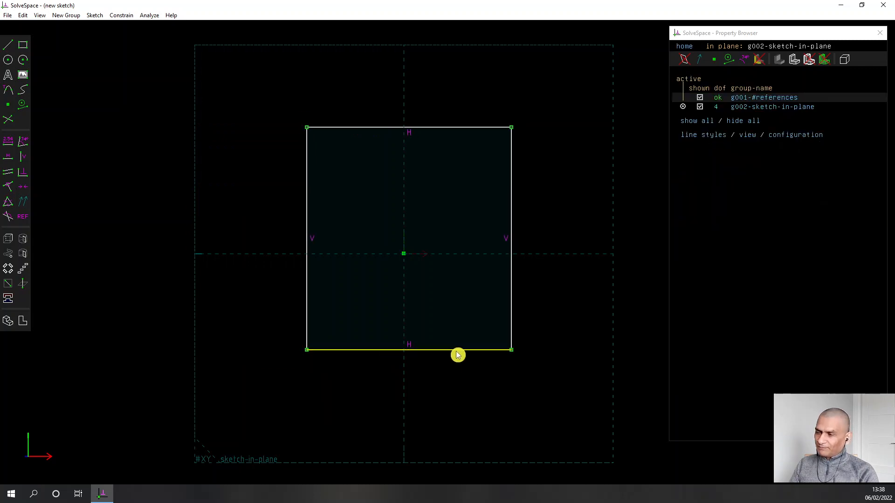
# - Delete the entire rectangle and sketch a circle centred above and to the left of the origin
pyautogui.moveTo(281, 105); pyautogui.dragTo(559, 386)
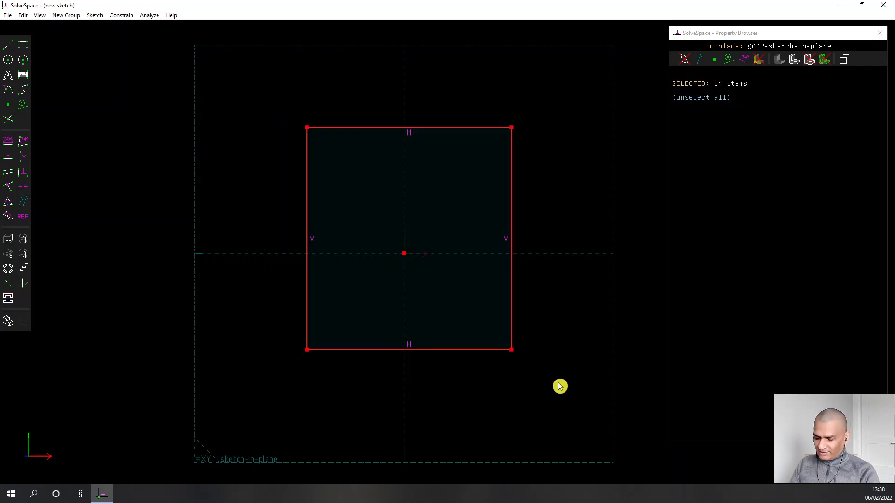
pyautogui.press('Delete')
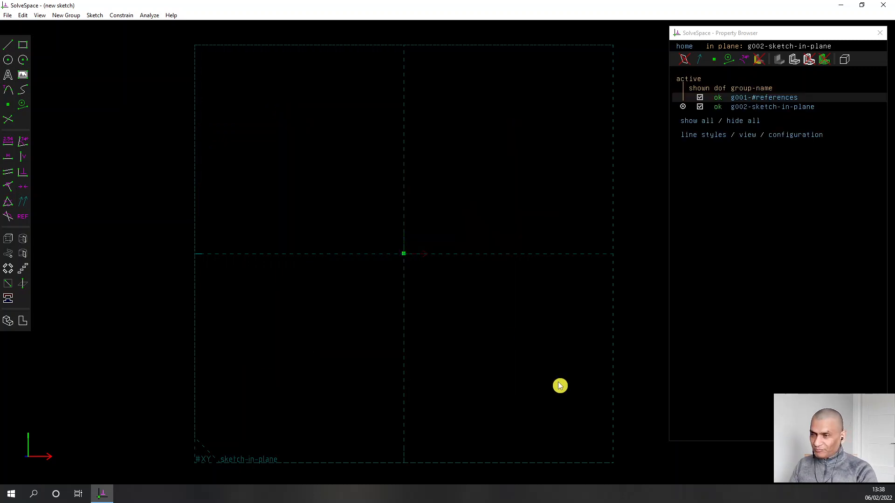
pyautogui.click(8, 61)
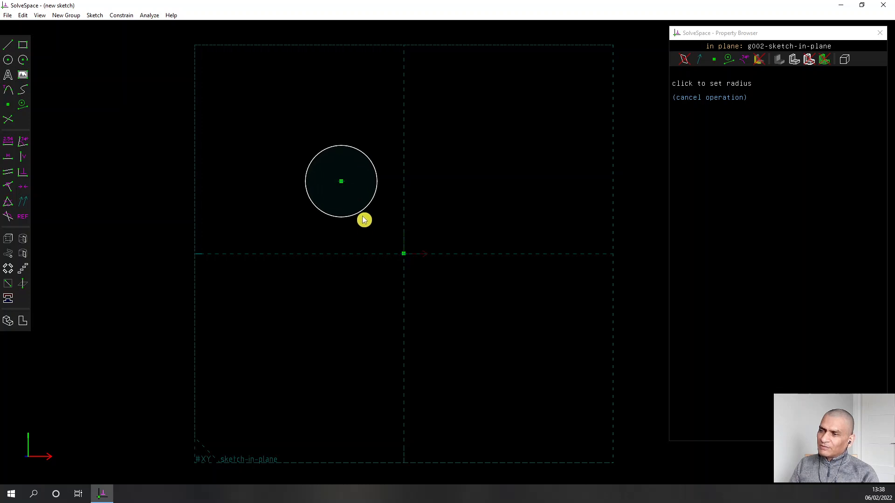
pyautogui.click(373, 259)
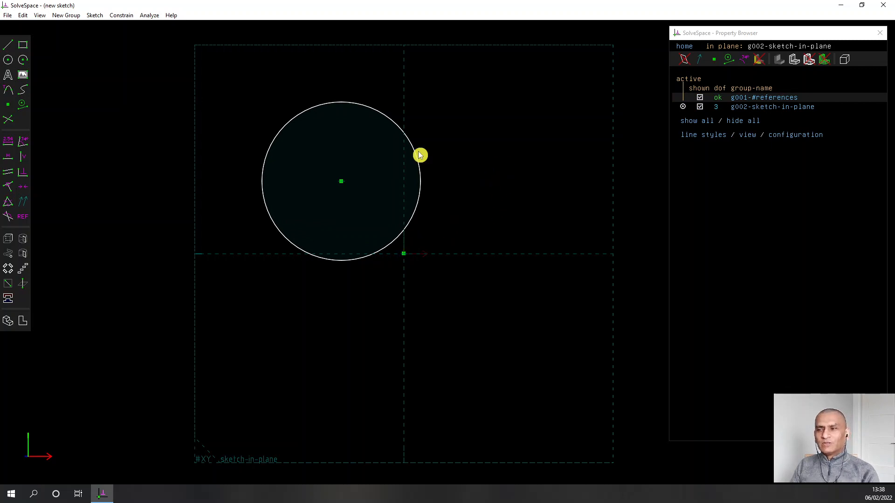
# - Move the circle's centre to about (-47.28, 26.28) and enlarge the circle to a diameter of about 111.17
pyautogui.moveTo(341, 182); pyautogui.dragTo(312, 204)
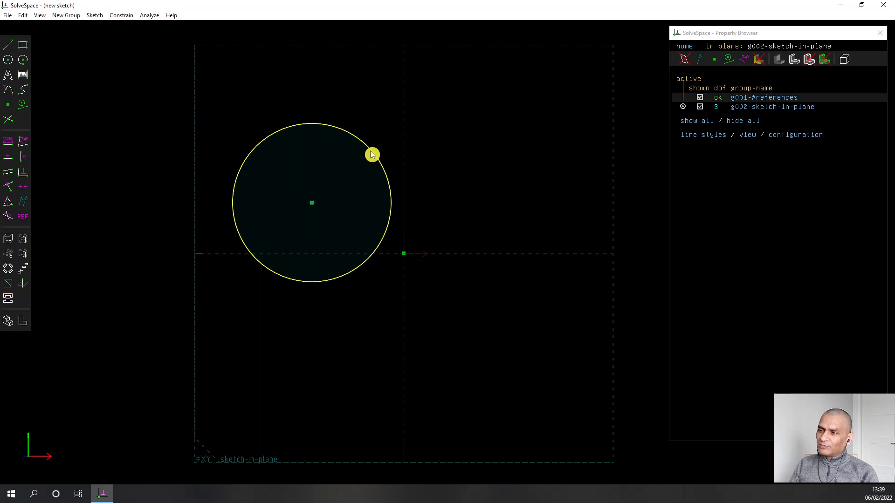
pyautogui.moveTo(372, 155); pyautogui.dragTo(388, 150)
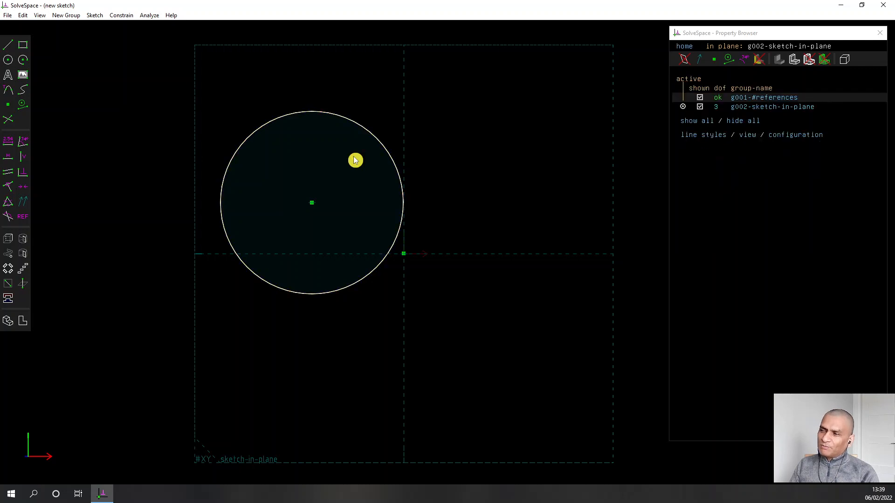
pyautogui.moveTo(383, 148); pyautogui.dragTo(402, 147)
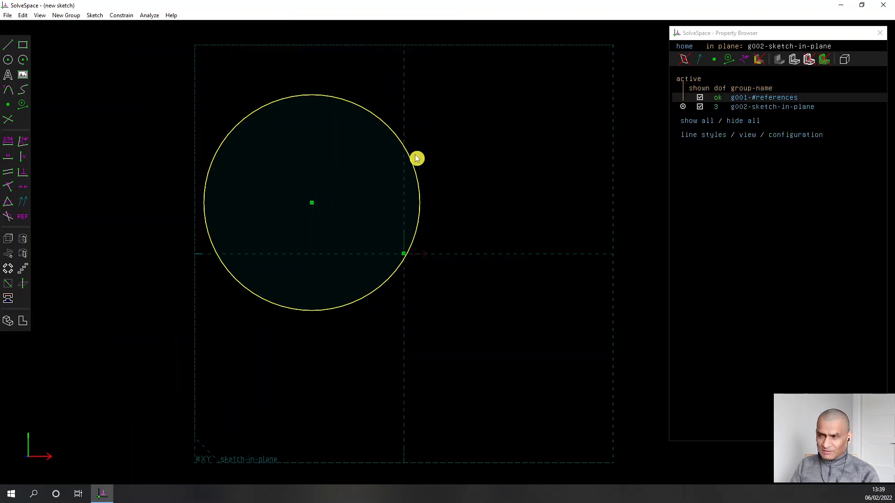
# - Delete the circle and sketch an arc centred at about (-83.40, 66.60) with a radius of about 48.28
pyautogui.click(411, 160)
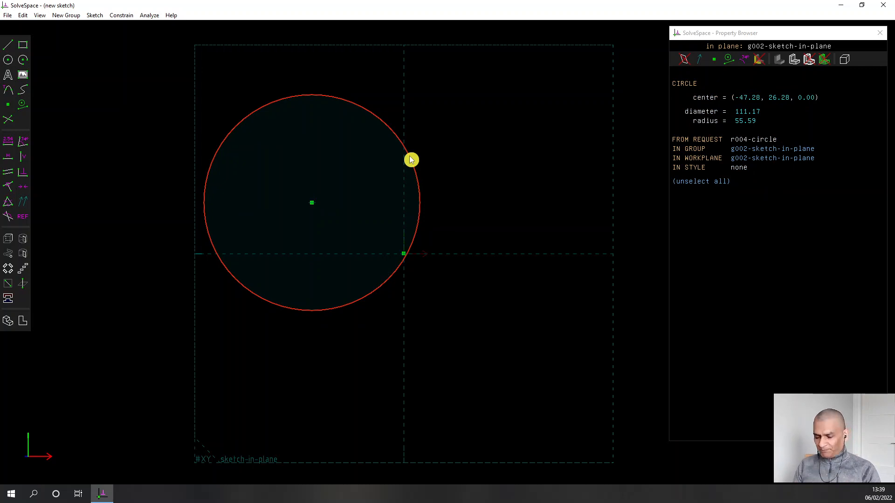
pyautogui.press('Delete')
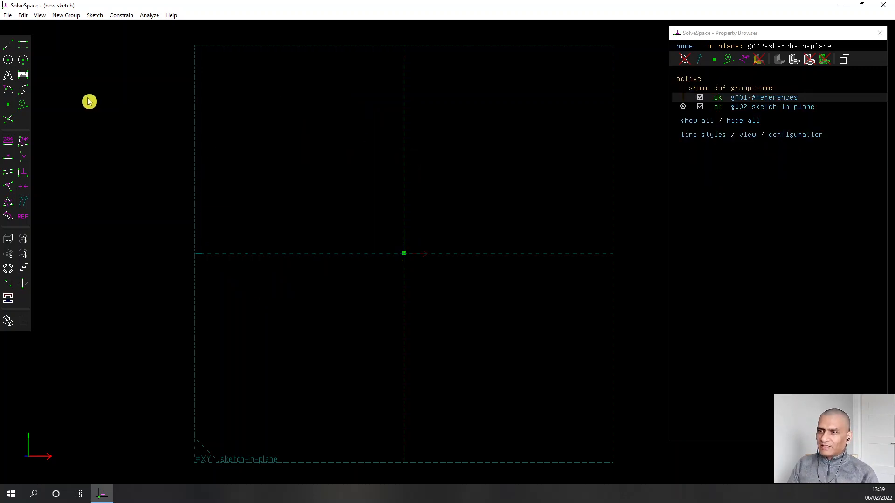
pyautogui.click(23, 60)
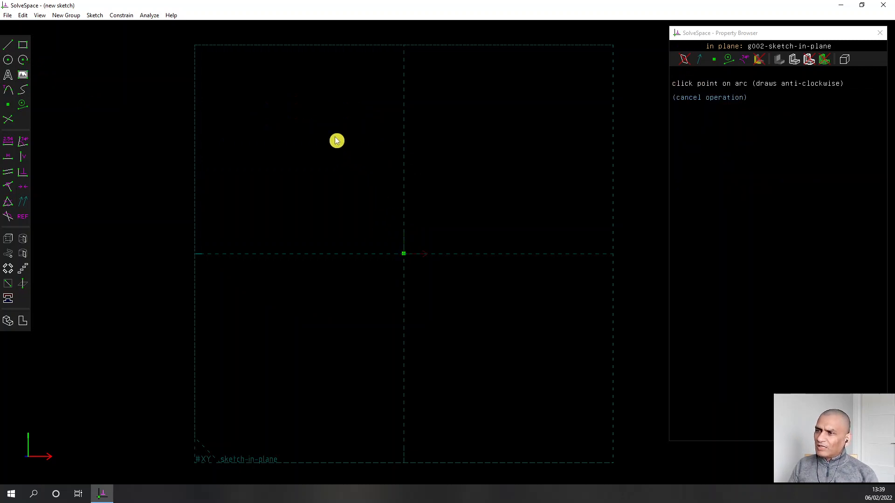
pyautogui.click(334, 136)
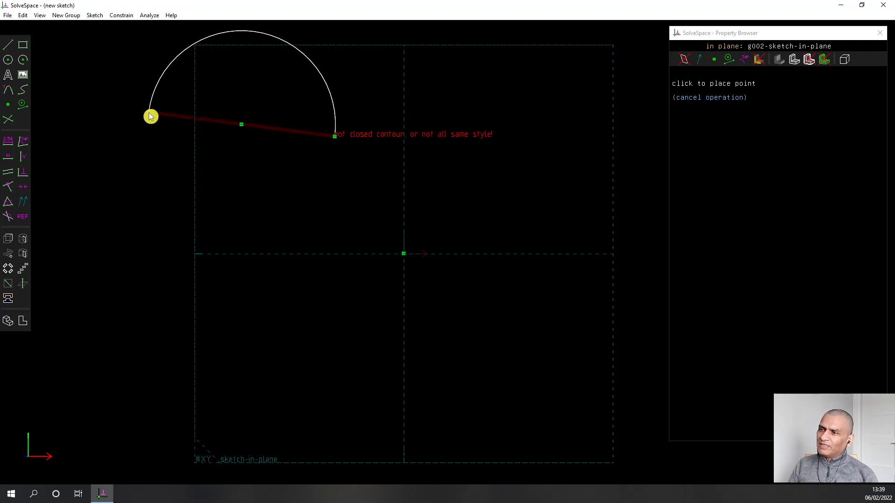
pyautogui.click(150, 116)
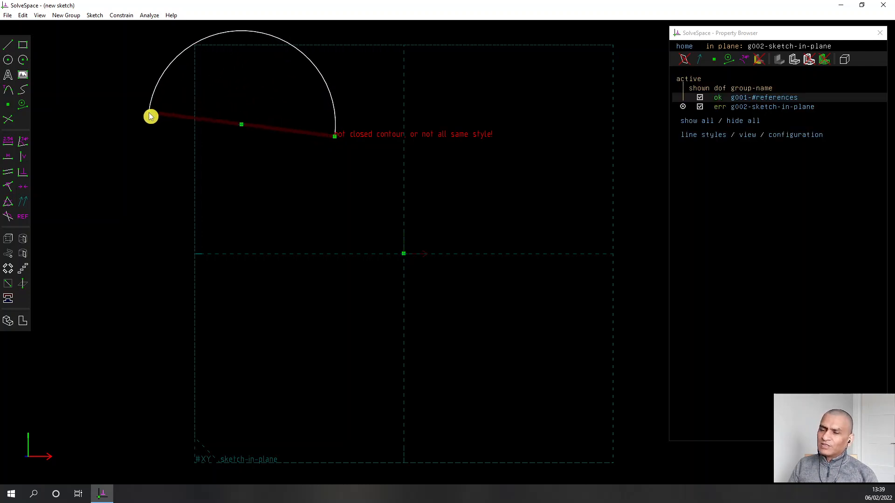
# - Move the whole arc down and to the right, and shift its centre point slightly further the same way
pyautogui.click(267, 36)
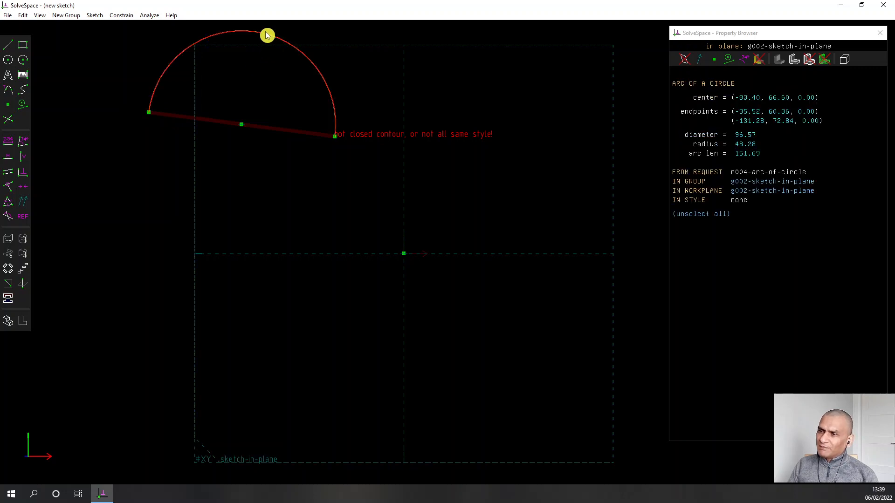
pyautogui.moveTo(267, 35); pyautogui.dragTo(368, 238)
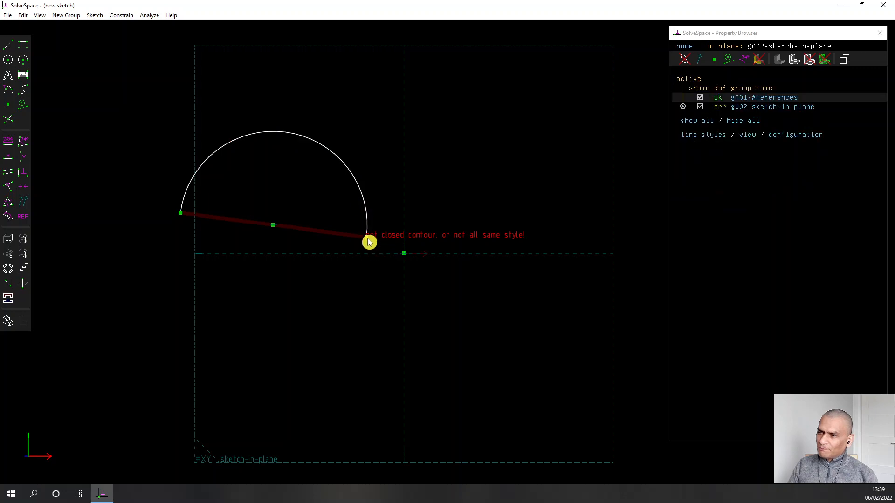
pyautogui.moveTo(272, 228); pyautogui.dragTo(292, 235)
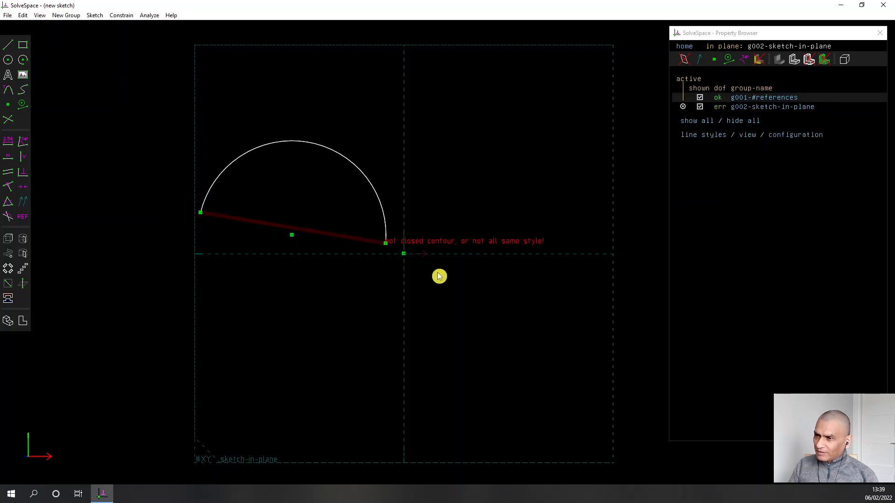
# - Reshape the arc freehand by its endpoints and centre, ending with a shallow arc whose centre lies well below the origin
pyautogui.moveTo(389, 247); pyautogui.dragTo(272, 218)
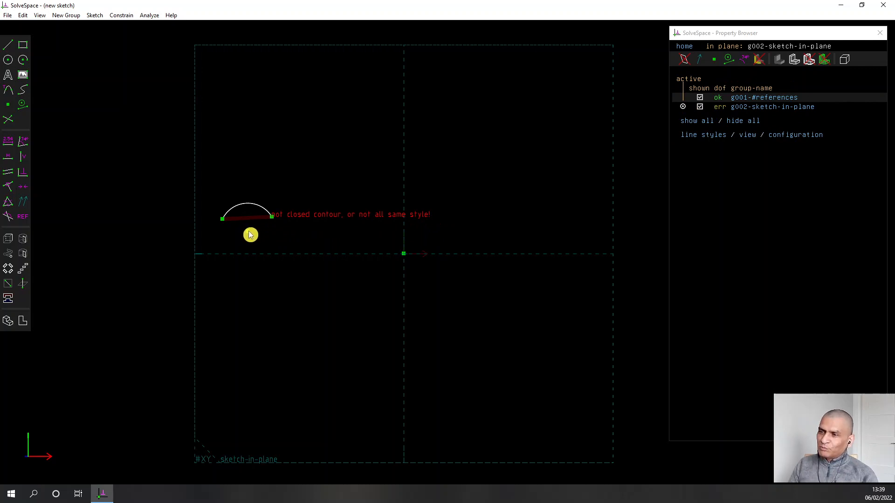
pyautogui.moveTo(249, 236); pyautogui.dragTo(260, 188)
pyautogui.moveTo(282, 225); pyautogui.dragTo(445, 199)
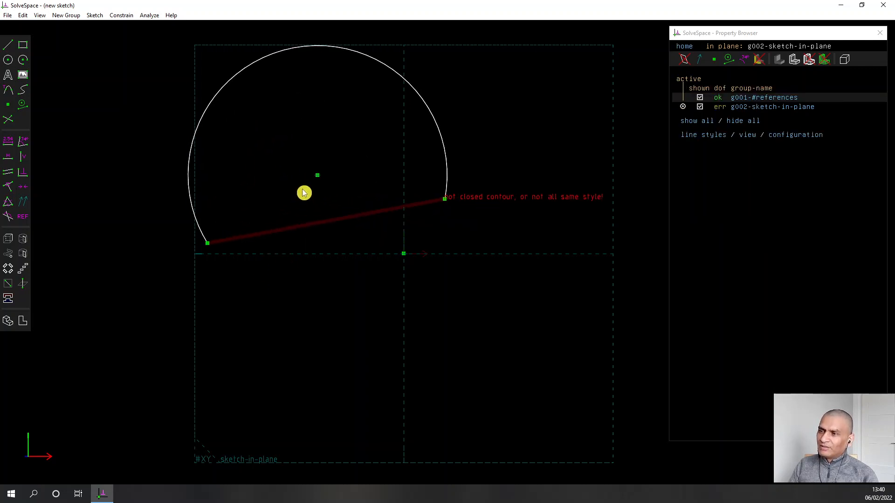
pyautogui.moveTo(212, 245); pyautogui.dragTo(164, 260)
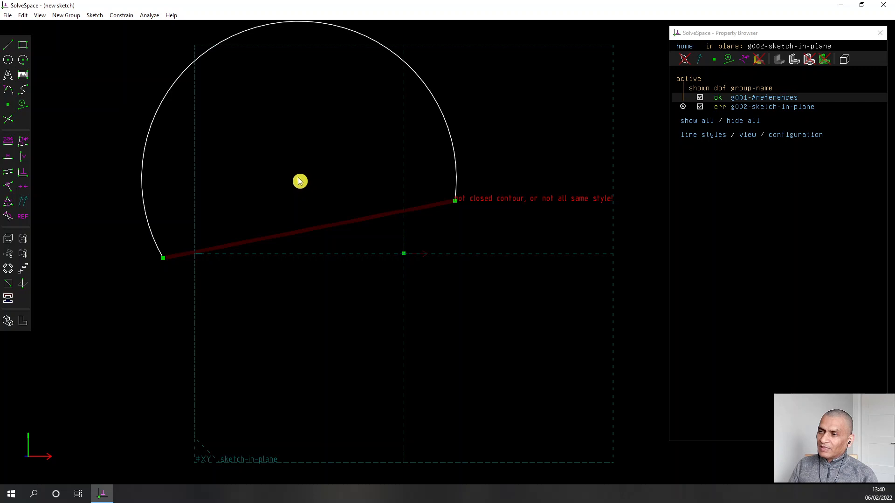
pyautogui.click(300, 182)
pyautogui.moveTo(299, 188); pyautogui.dragTo(435, 432)
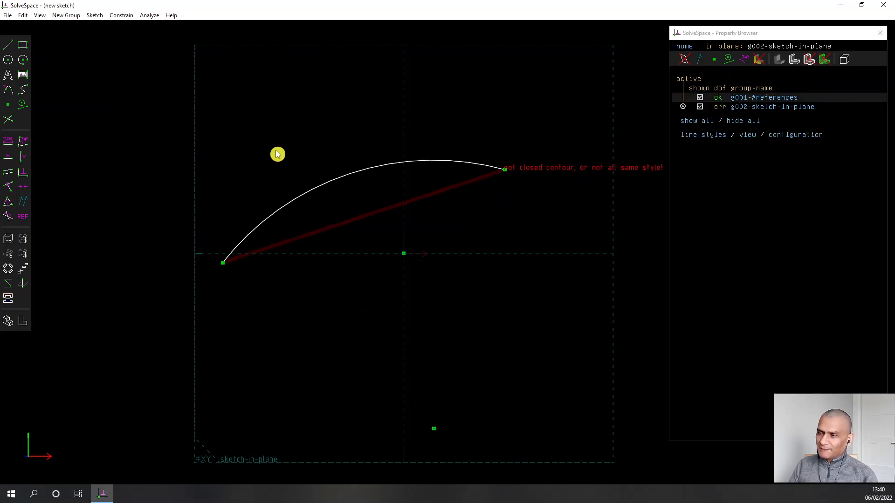
# - Delete the arc and sketch a vertical line joined to a horizontal line, with their lower-left corner at about (-48.32, -38.04)
pyautogui.click(321, 195)
pyautogui.press('Delete')
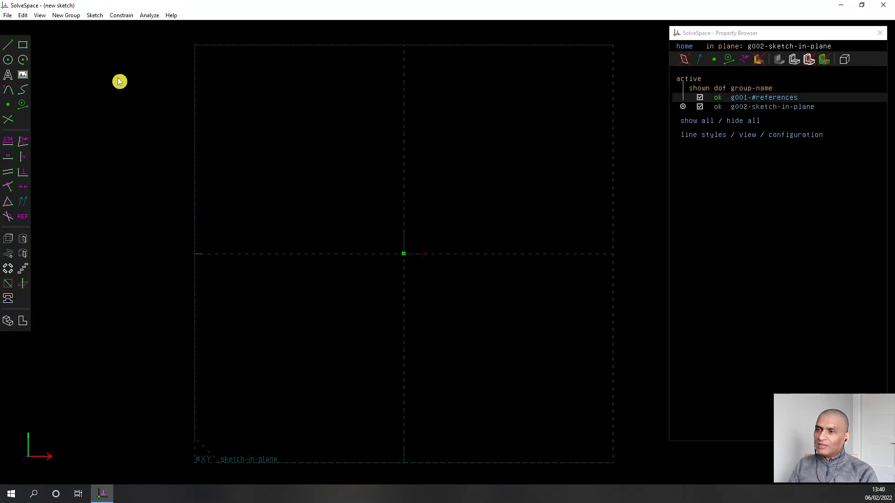
pyautogui.click(8, 76)
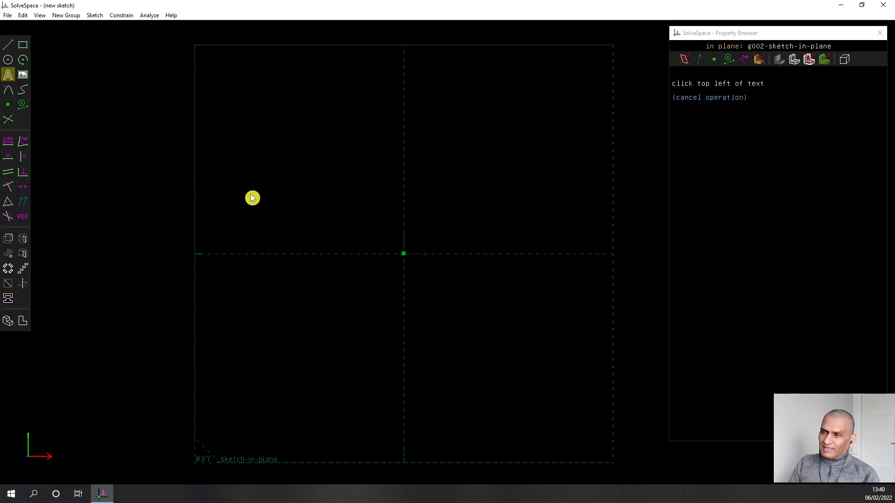
pyautogui.click(10, 45)
pyautogui.click(310, 144)
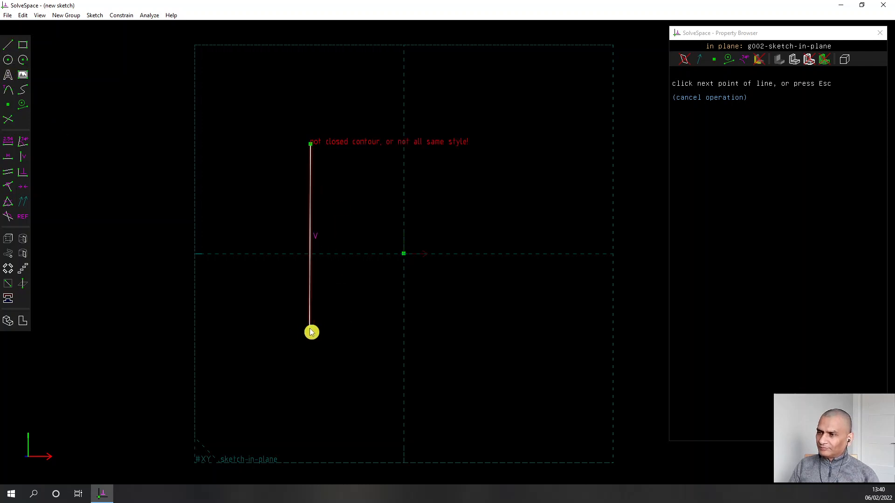
pyautogui.click(311, 328)
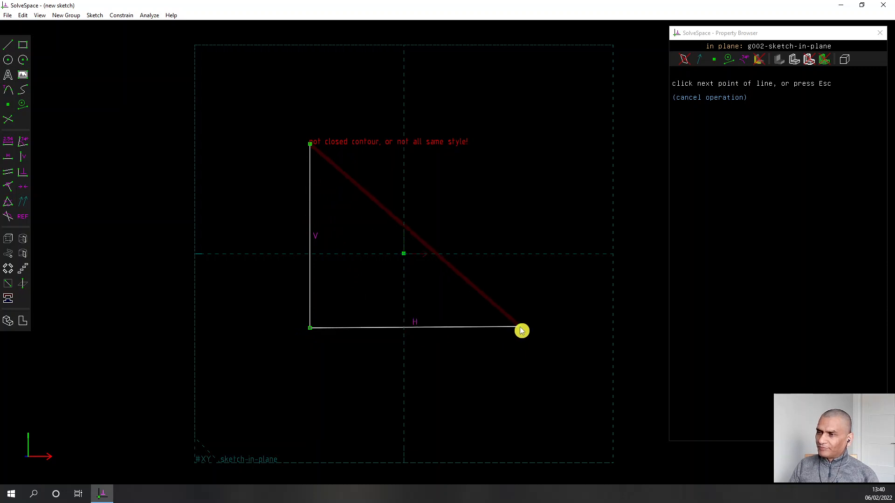
pyautogui.click(520, 329)
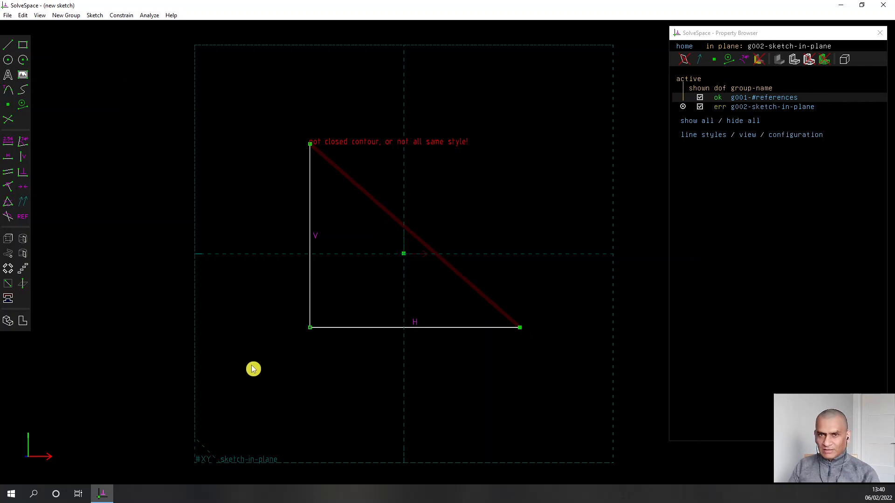
# - Round the corner between the vertical and horizontal lines with a tangent arc
pyautogui.click(310, 328)
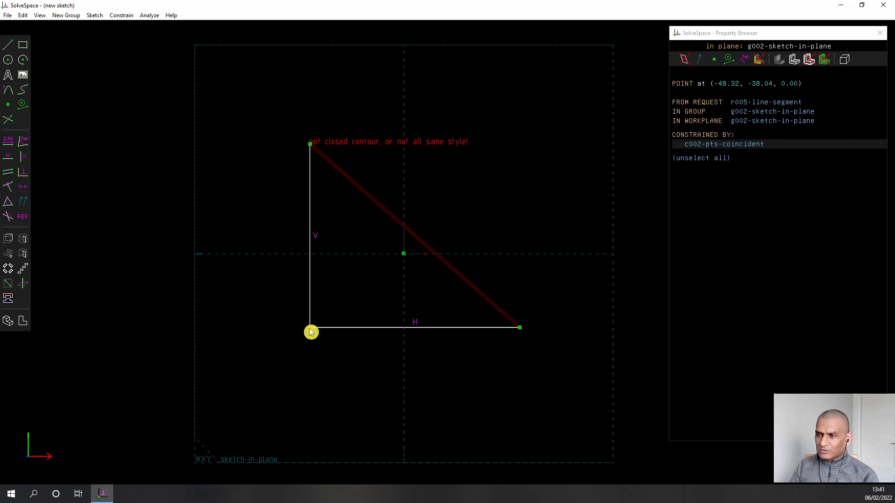
pyautogui.click(10, 91)
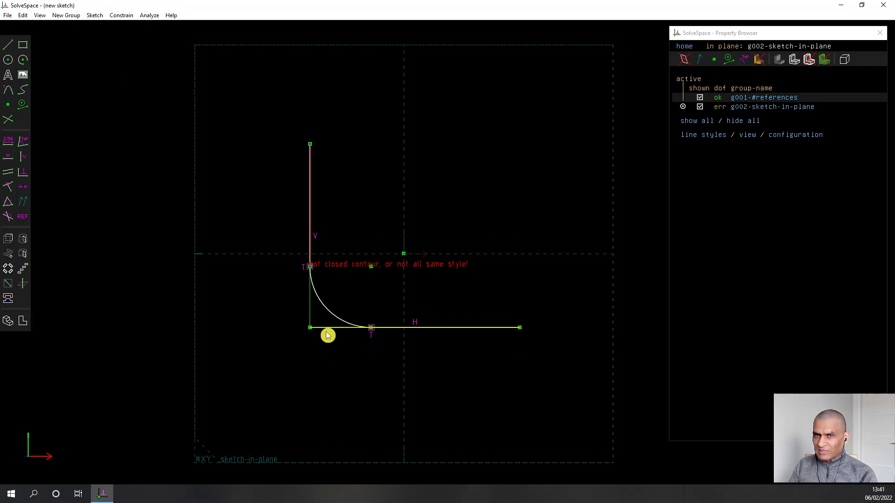
pyautogui.click(311, 306)
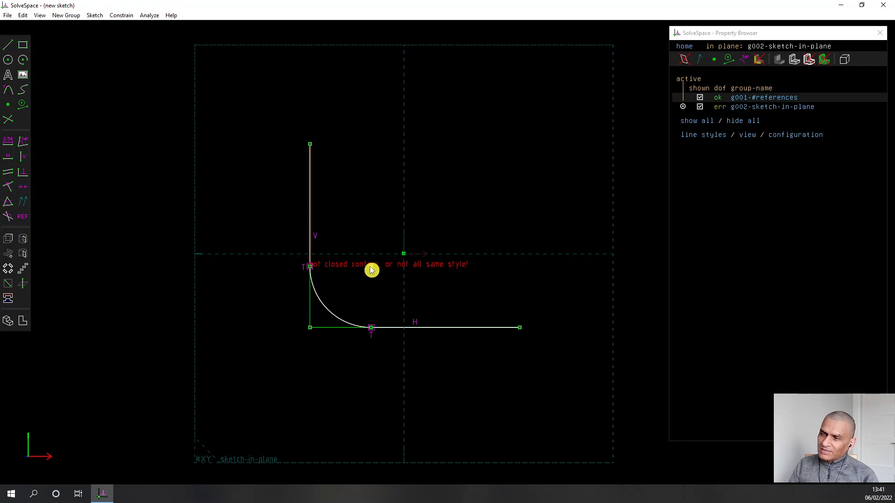
# - Reshape the rounded L-shape freehand by moving the corner arc's centre point, and undo the last move
pyautogui.moveTo(372, 270); pyautogui.dragTo(420, 240)
pyautogui.moveTo(367, 272)
pyautogui.mouseDown()
pyautogui.moveTo(325, 302)
pyautogui.moveTo(449, 215)
pyautogui.moveTo(355, 282)
pyautogui.moveTo(336, 270)
pyautogui.moveTo(355, 278)
pyautogui.moveTo(317, 314)
pyautogui.moveTo(386, 259)
pyautogui.moveTo(398, 238)
pyautogui.moveTo(360, 268)
pyautogui.mouseUp()
pyautogui.hotkey('ctrl', 'z')
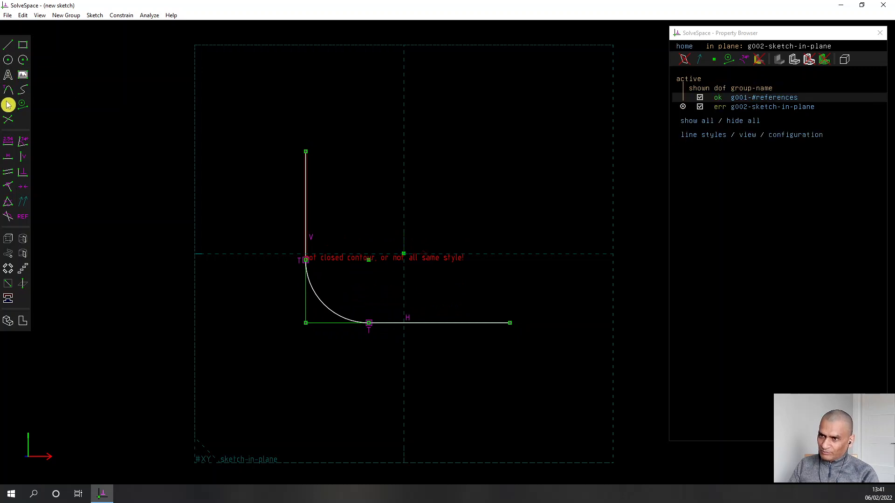
# - Delete both lines and the tangent arc together, including the constraints that depend on them
pyautogui.moveTo(269, 134)
pyautogui.mouseDown()
pyautogui.moveTo(569, 323)
pyautogui.moveTo(596, 359)
pyautogui.mouseUp()
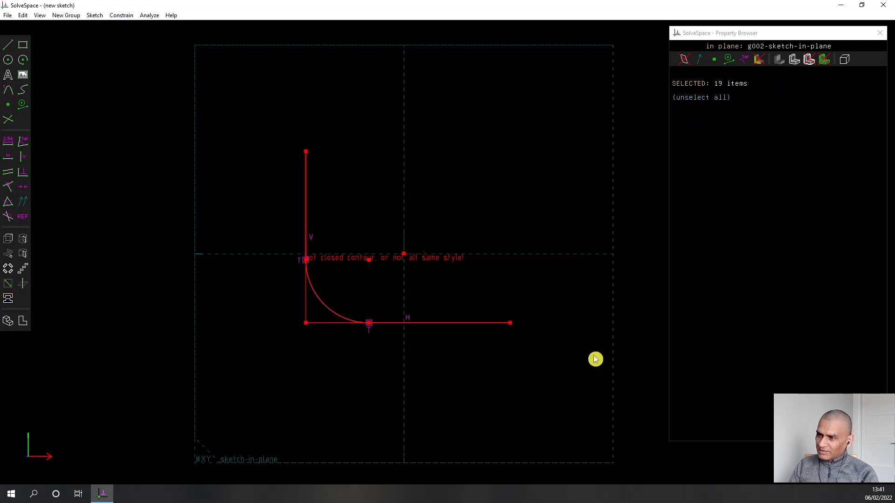
pyautogui.press('Delete')
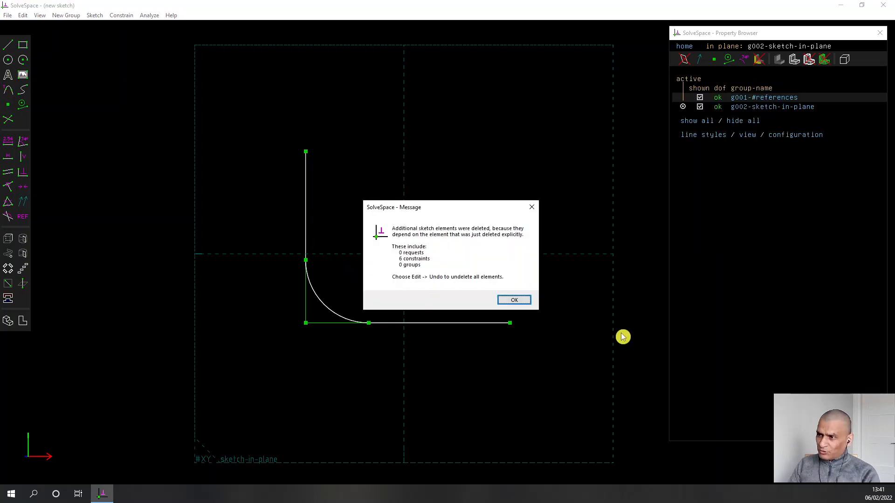
pyautogui.click(514, 301)
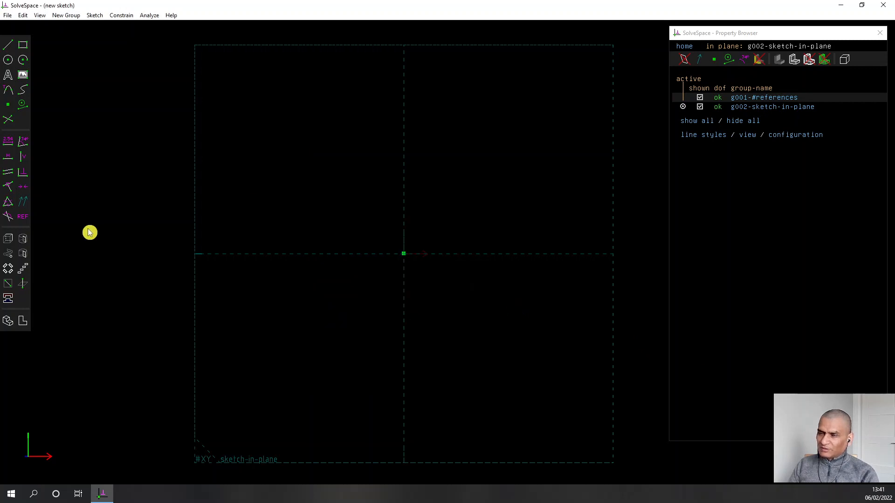
# - Sketch an open cubic spline looping clockwise around the origin, out past the workplane's left edge and back to its lower-left area
pyautogui.click(24, 91)
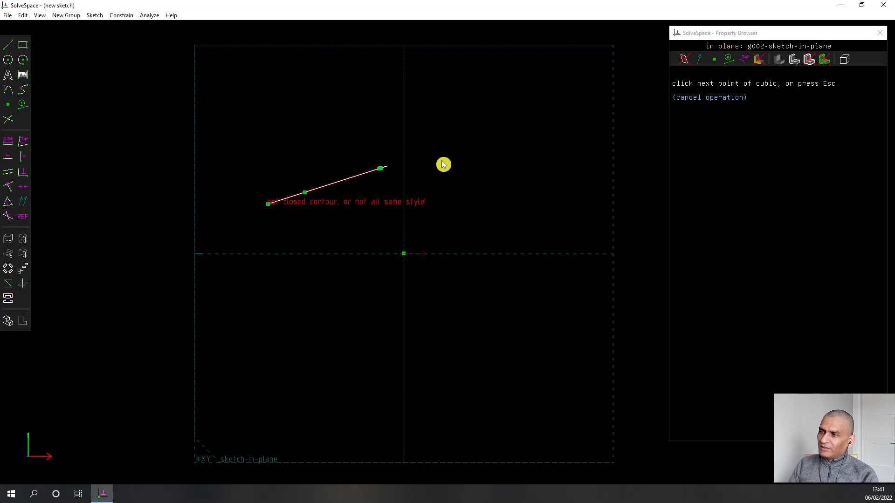
pyautogui.click(532, 151)
pyautogui.click(519, 352)
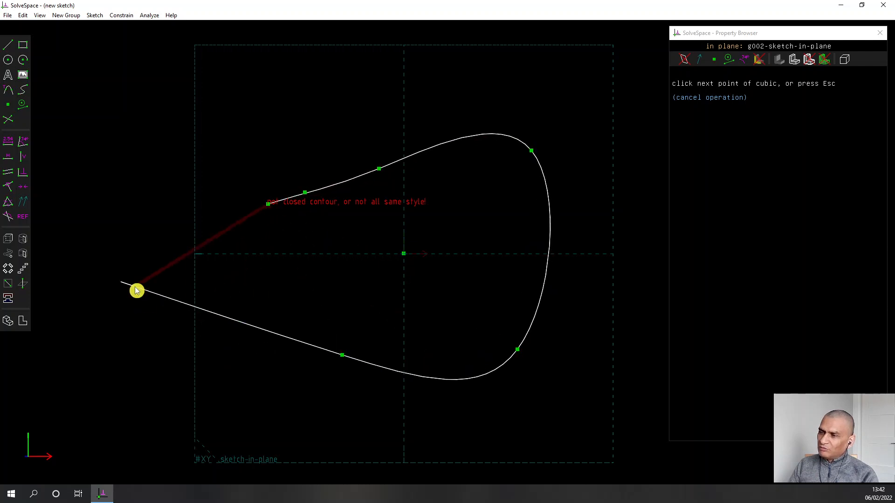
pyautogui.click(135, 288)
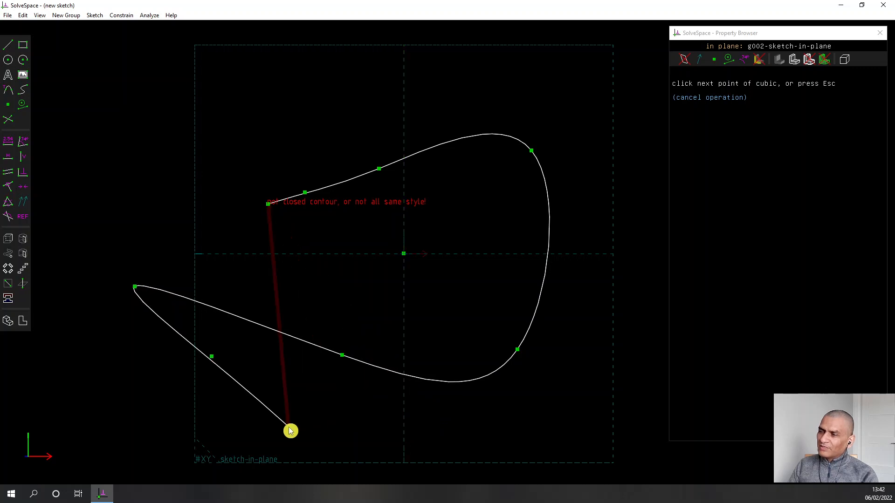
pyautogui.doubleClick(289, 428)
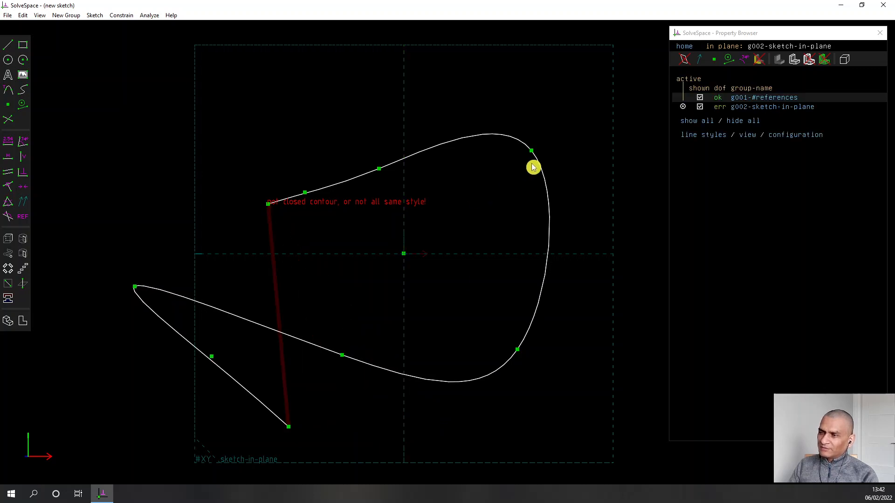
# - Reshape the cubic spline freehand by moving four of its curve points inward, including the one beyond the workplane's left edge
pyautogui.moveTo(535, 157); pyautogui.dragTo(535, 206)
pyautogui.moveTo(520, 352); pyautogui.dragTo(505, 315)
pyautogui.moveTo(342, 359); pyautogui.dragTo(357, 271)
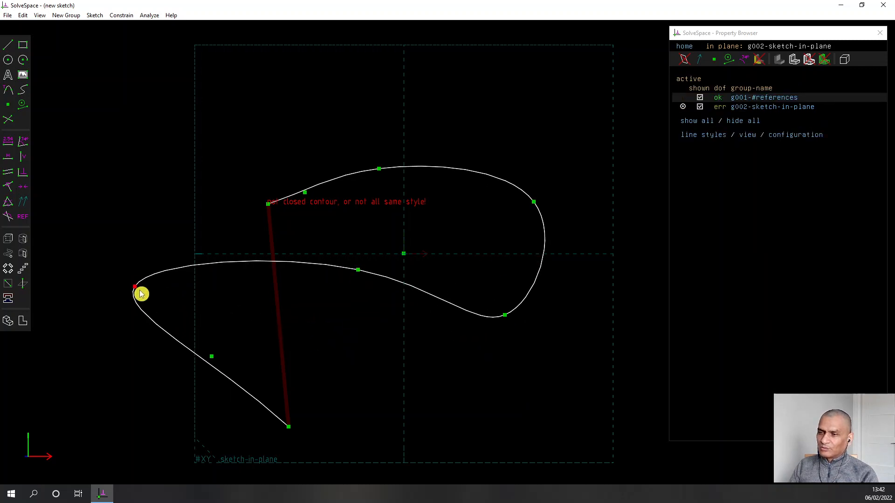
pyautogui.moveTo(140, 292); pyautogui.dragTo(359, 330)
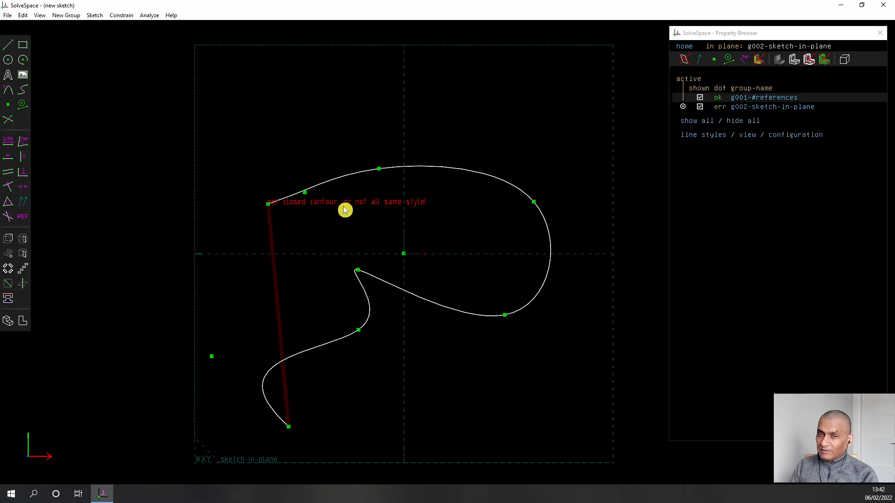
# - Close the spline by constraining its two open endpoints to be coincident
pyautogui.click(269, 208)
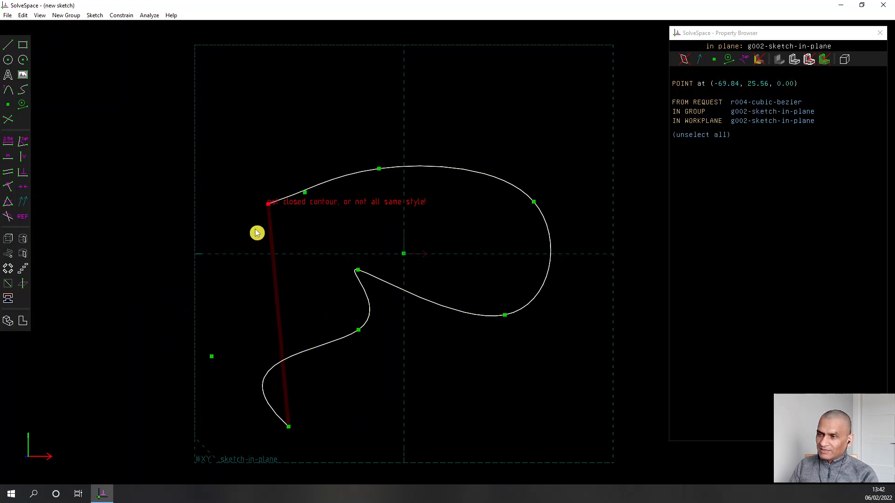
pyautogui.click(291, 428)
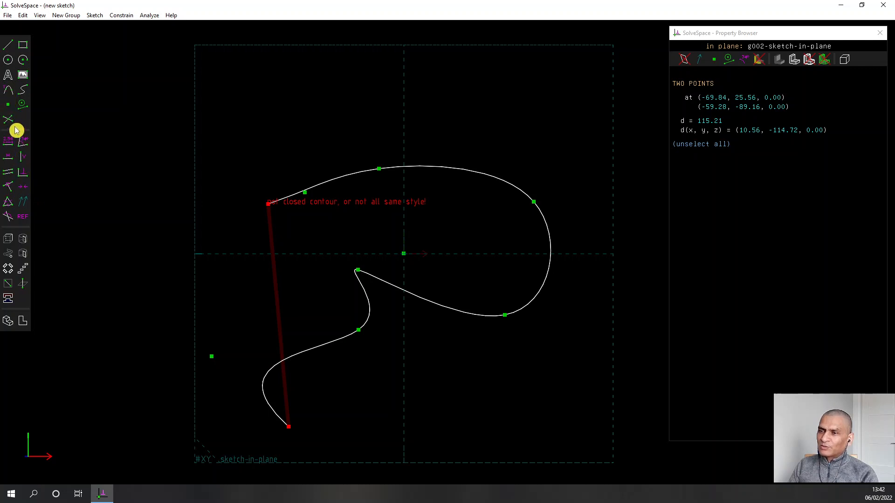
pyautogui.click(12, 188)
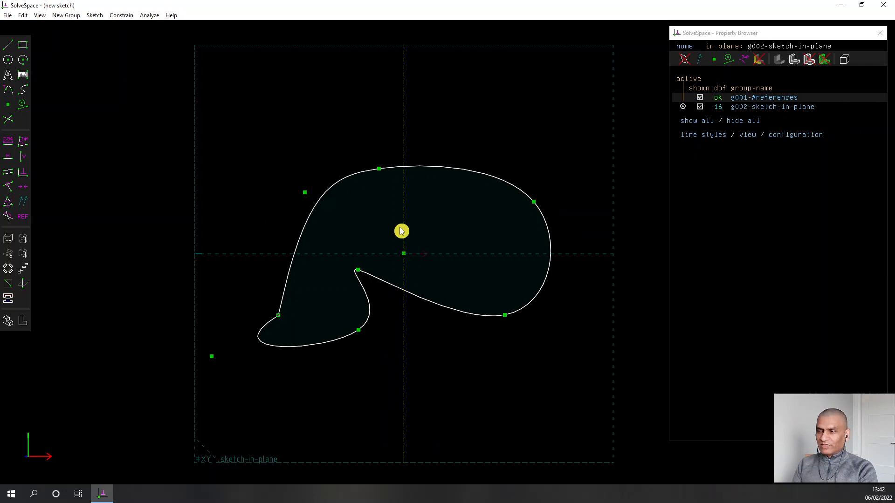
# - Delete the closed spline
pyautogui.moveTo(235, 133)
pyautogui.mouseDown()
pyautogui.moveTo(612, 350)
pyautogui.moveTo(626, 383)
pyautogui.mouseUp()
pyautogui.press('Delete')
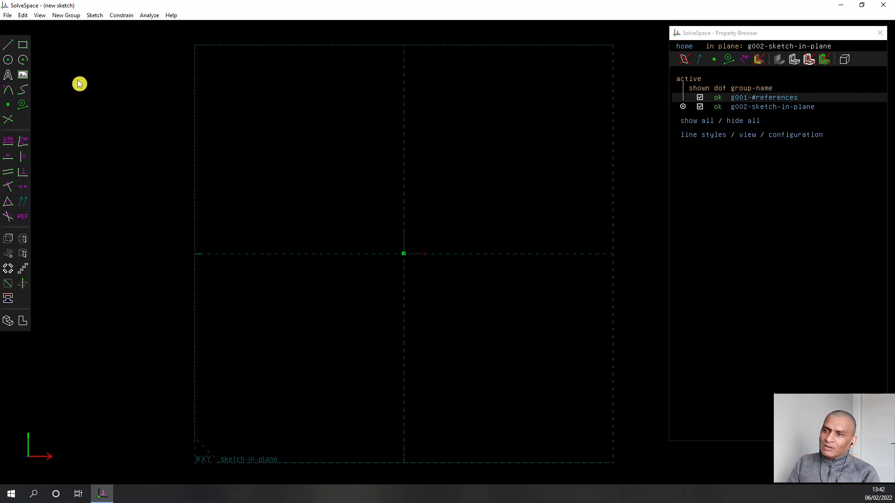
# - Sketch four separate datum points, one in each quadrant around the origin
pyautogui.click(9, 108)
pyautogui.click(511, 140)
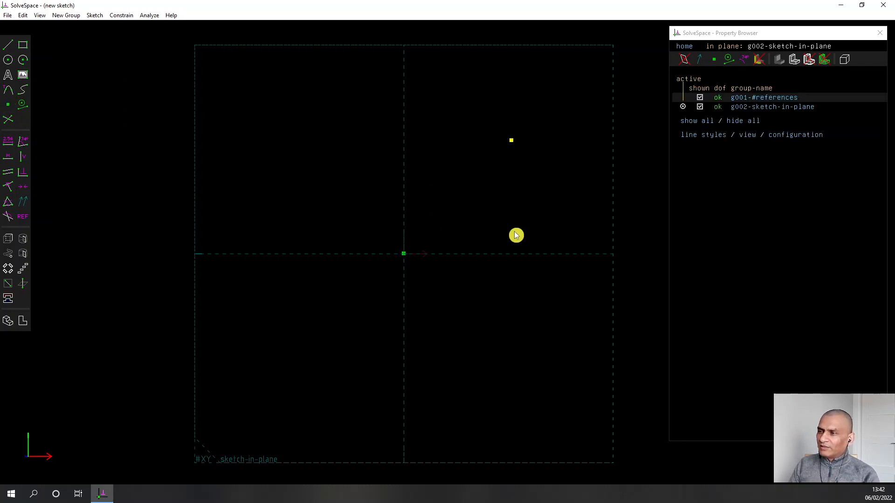
pyautogui.click(6, 107)
pyautogui.click(306, 125)
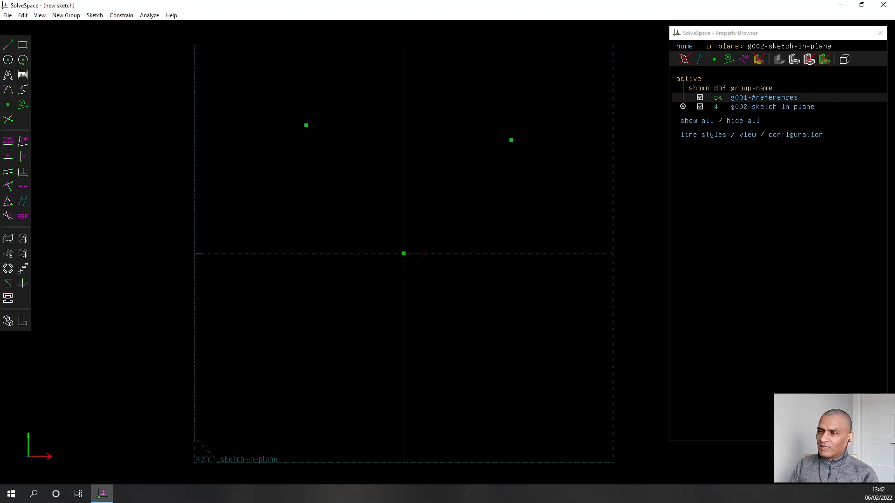
pyautogui.click(12, 108)
pyautogui.click(320, 362)
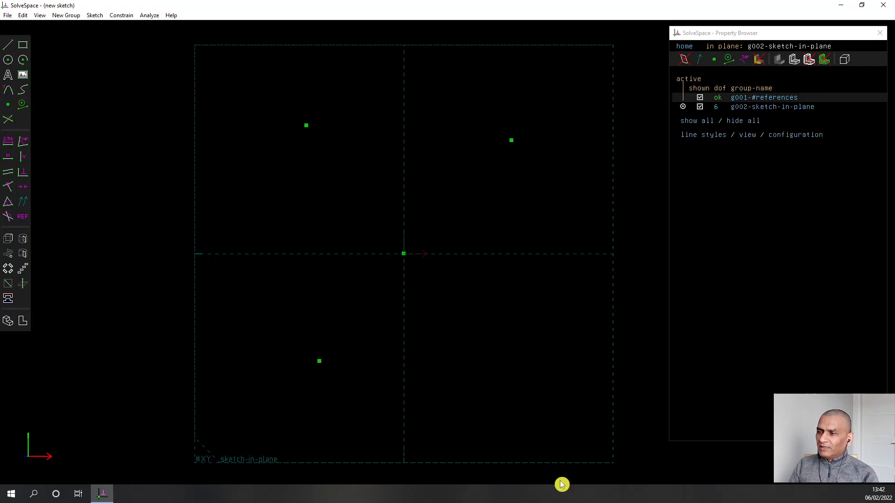
pyautogui.click(8, 106)
pyautogui.press('Escape')
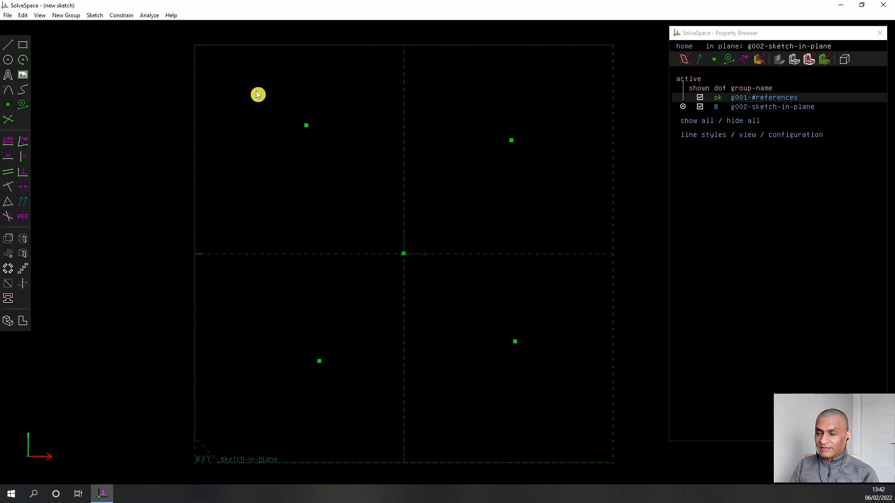
# - Delete all four datum points together
pyautogui.moveTo(248, 89); pyautogui.dragTo(573, 416)
pyautogui.press('Delete')
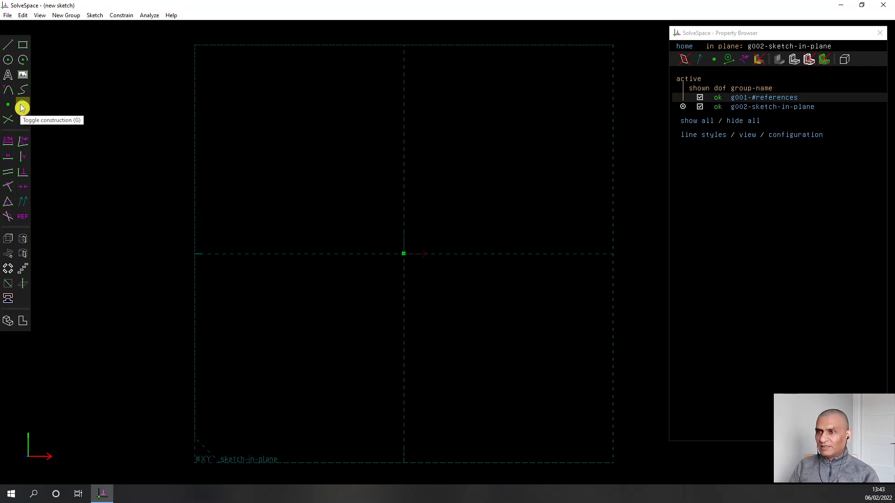
# - Sketch a sloping line about 155 long across the workplane's upper half, and delete the extra segment chained to its lower end
pyautogui.click(8, 45)
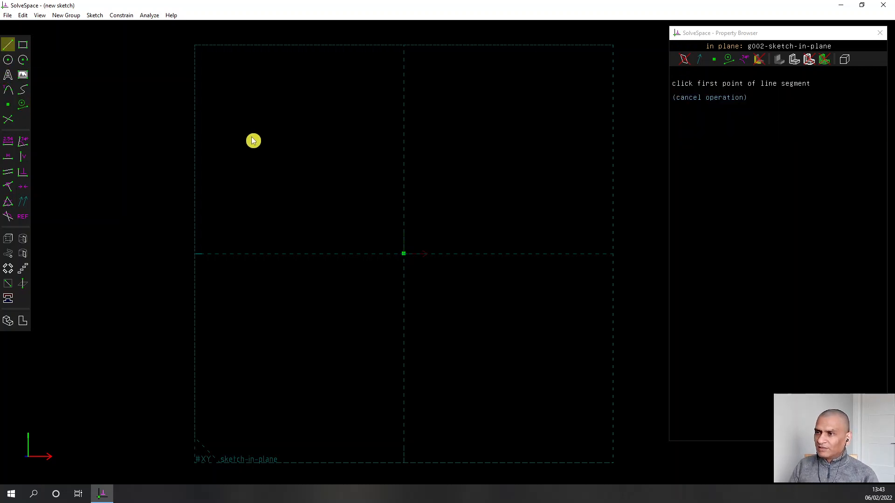
pyautogui.click(251, 137)
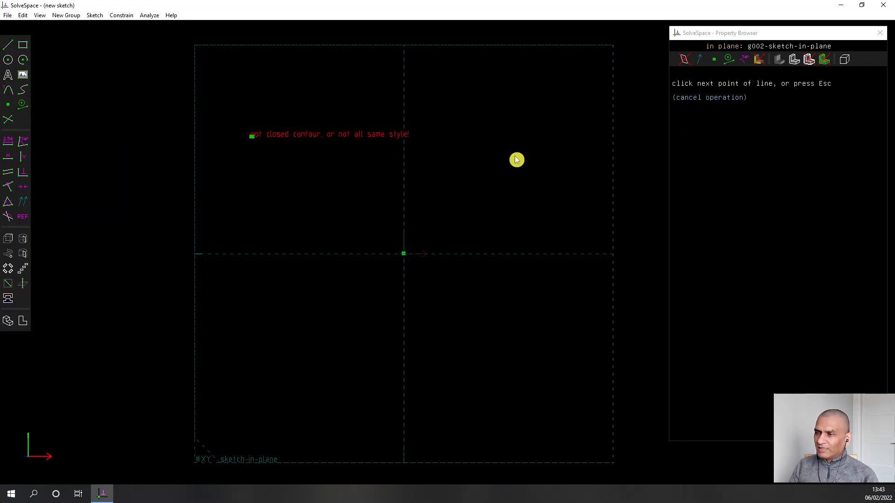
pyautogui.click(547, 193)
pyautogui.doubleClick(538, 328)
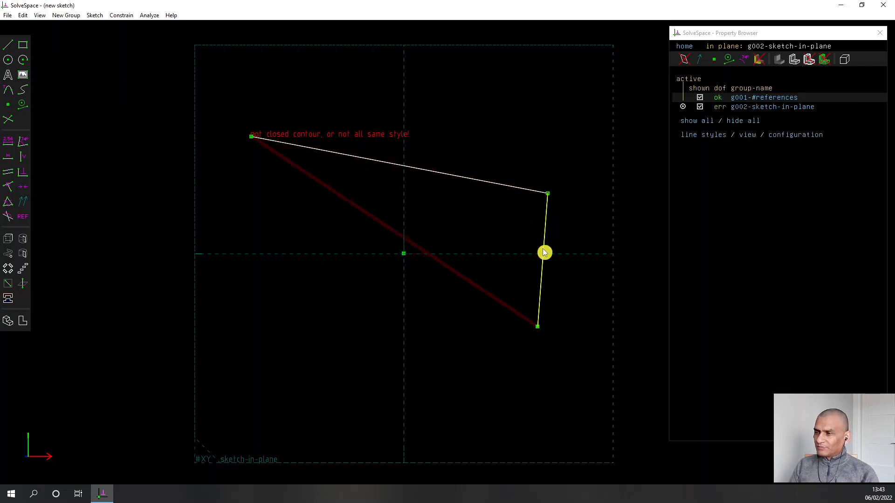
pyautogui.click(544, 253)
pyautogui.press('Delete')
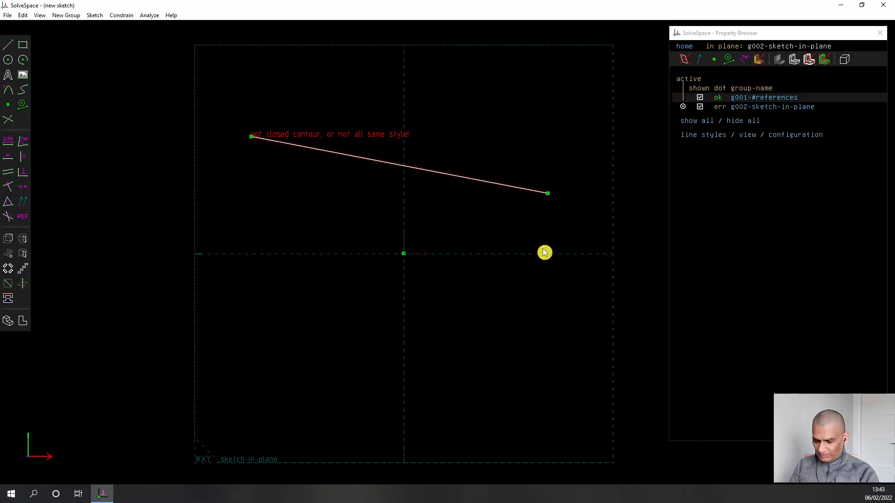
# - Convert the sloping line to construction geometry, and reposition it freehand slightly lower with a length of about 140
pyautogui.click(416, 173)
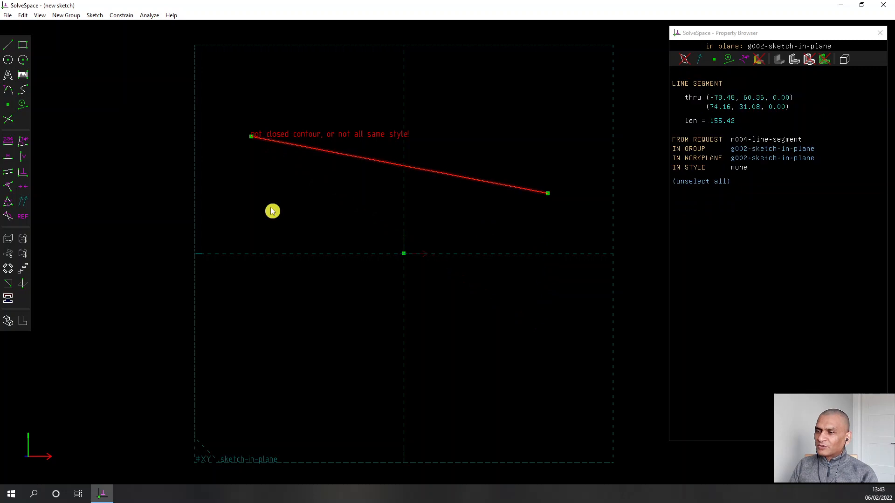
pyautogui.click(22, 111)
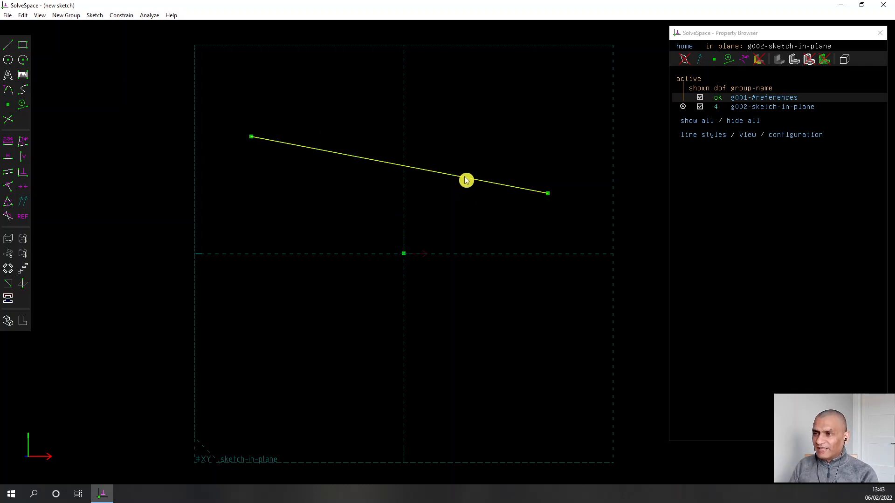
pyautogui.moveTo(465, 180); pyautogui.dragTo(463, 201)
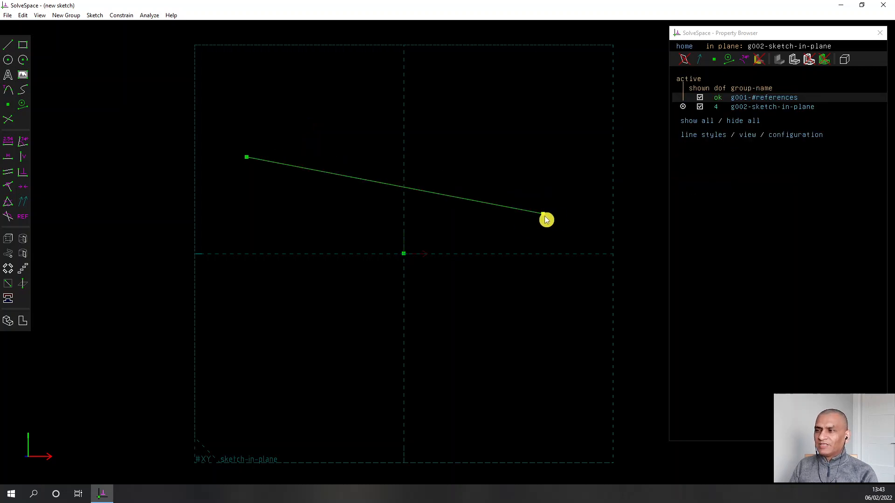
pyautogui.moveTo(542, 214); pyautogui.dragTo(512, 226)
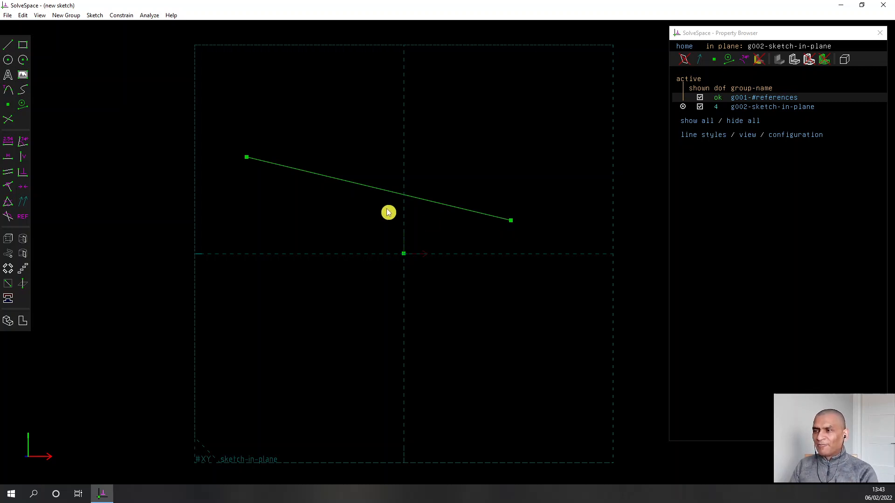
# - Delete the sloping construction line
pyautogui.click(379, 191)
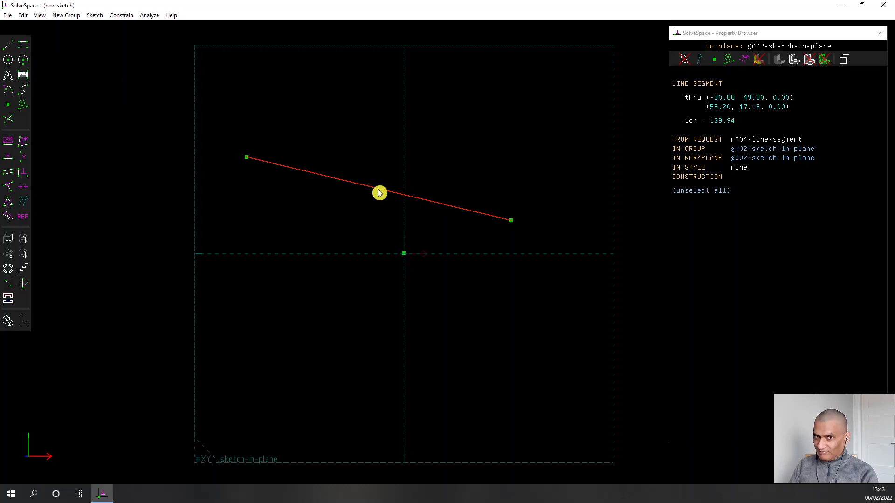
pyautogui.press('Delete')
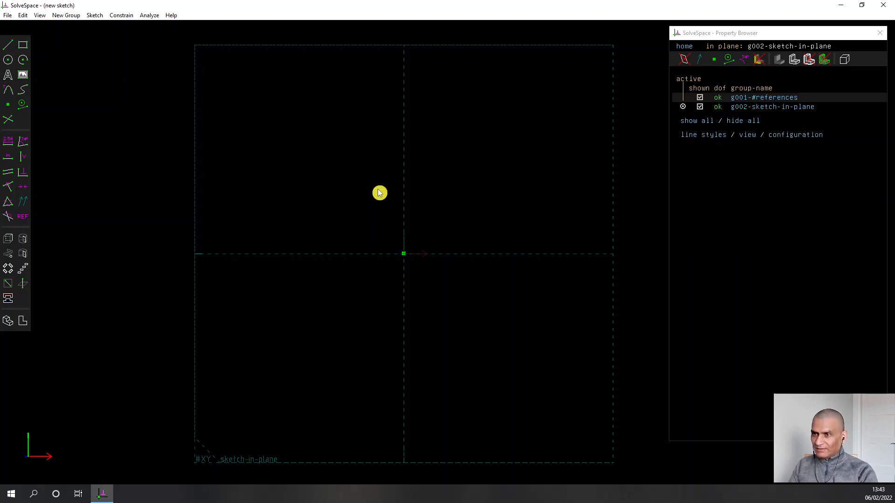
# - Try to split curves at an intersection with nothing selected
pyautogui.click(9, 123)
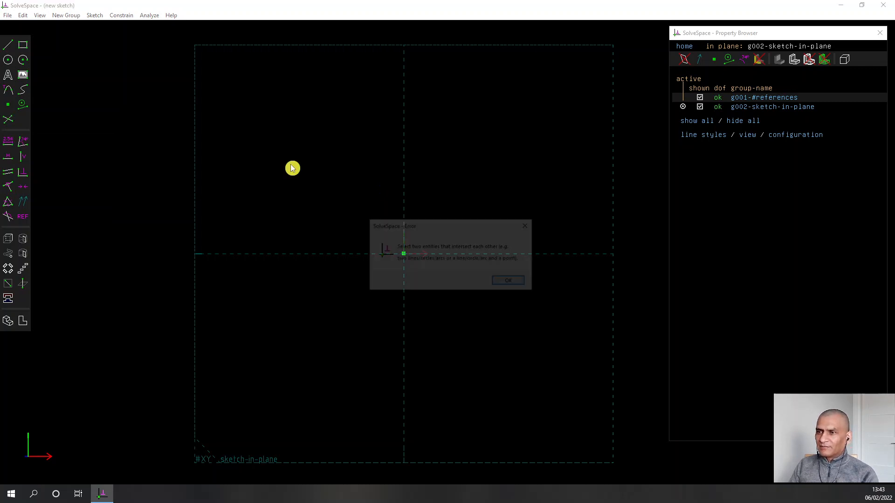
pyautogui.press('Return')
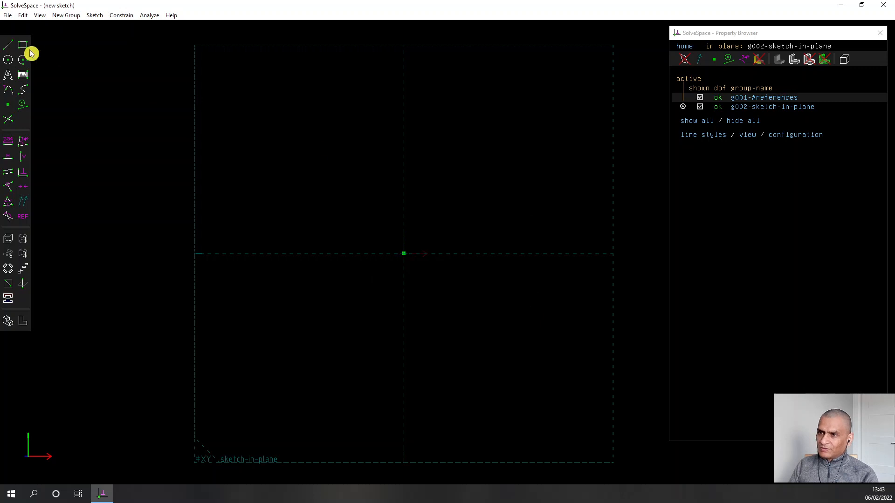
# - Sketch a nearly vertical line about 127 long to the left of the origin, and delete the extra segment at its lower end
pyautogui.click(8, 45)
pyautogui.click(336, 231)
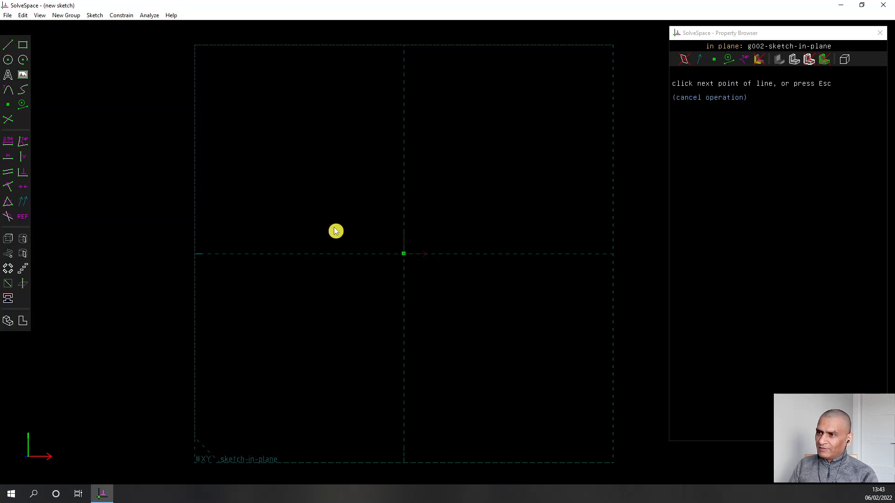
pyautogui.click(325, 349)
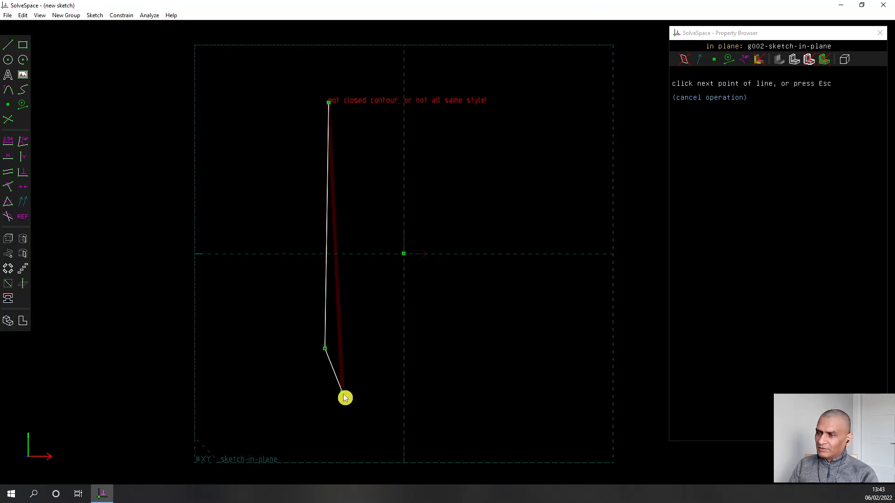
pyautogui.click(342, 392)
pyautogui.press('Escape')
pyautogui.click(337, 368)
pyautogui.press('Delete')
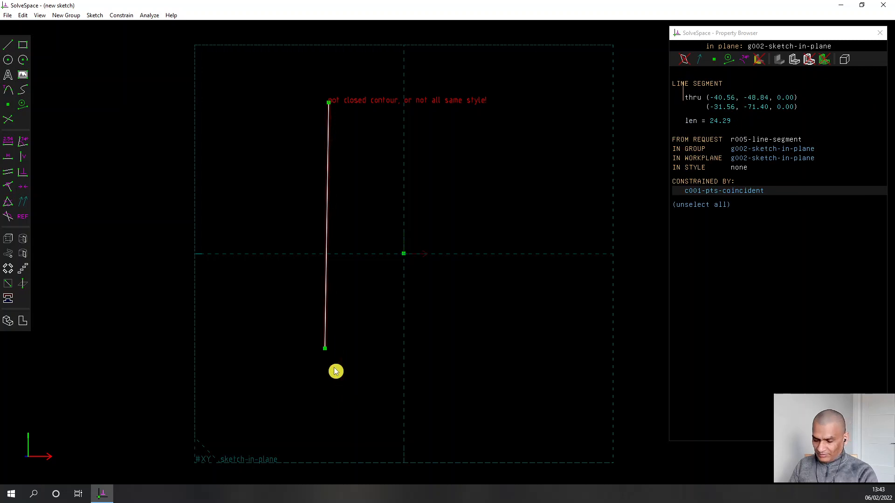
# - Sketch a horizontal line crossing the nearly vertical line above the origin, and delete the extra segment at its right end
pyautogui.click(8, 49)
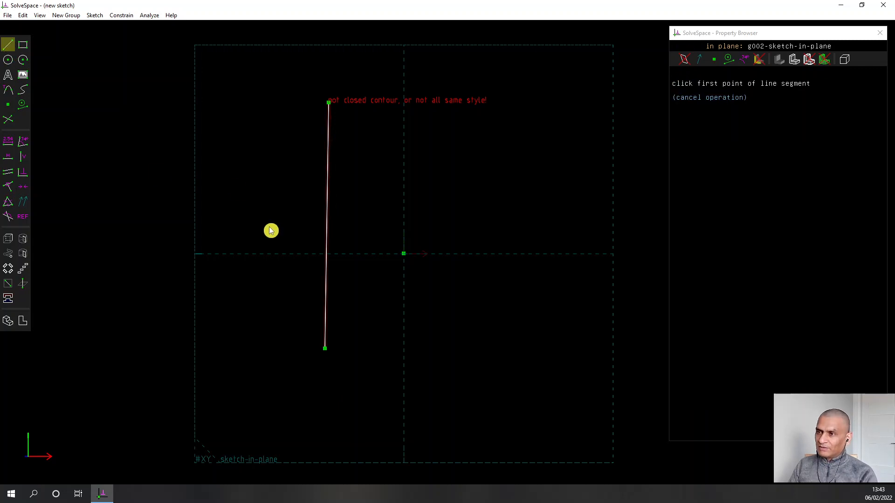
pyautogui.click(224, 201)
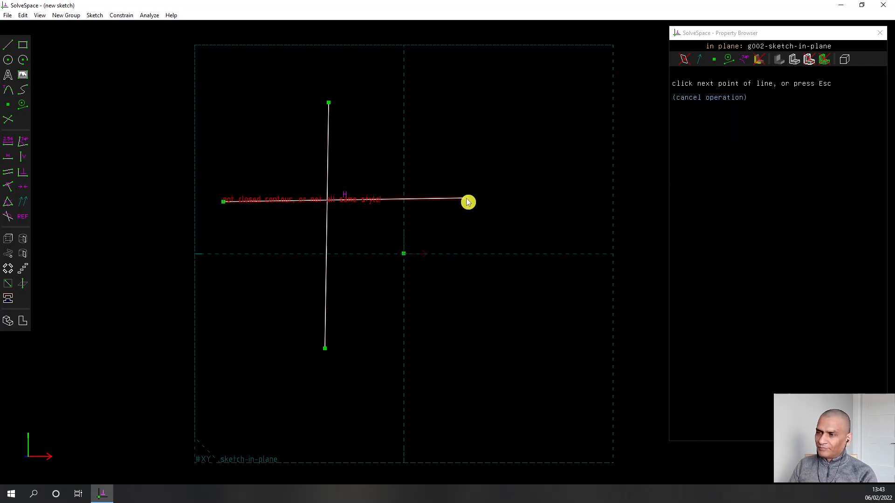
pyautogui.click(466, 200)
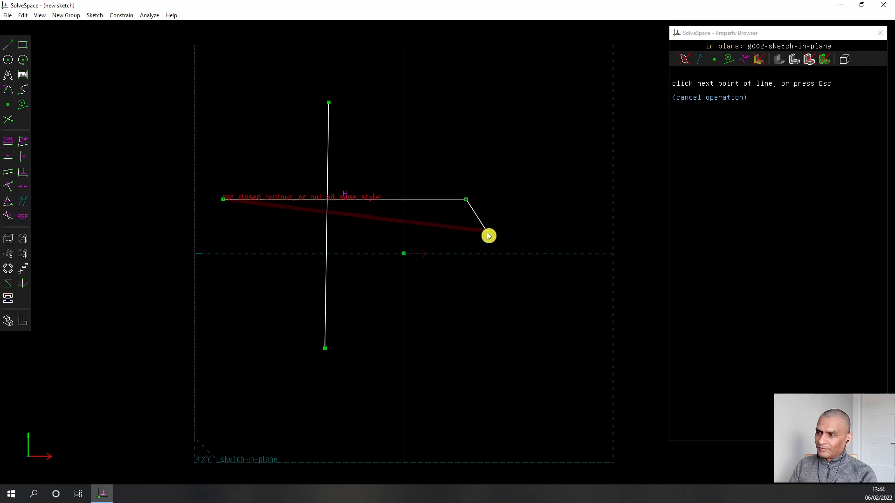
pyautogui.click(476, 223)
pyautogui.press('Delete')
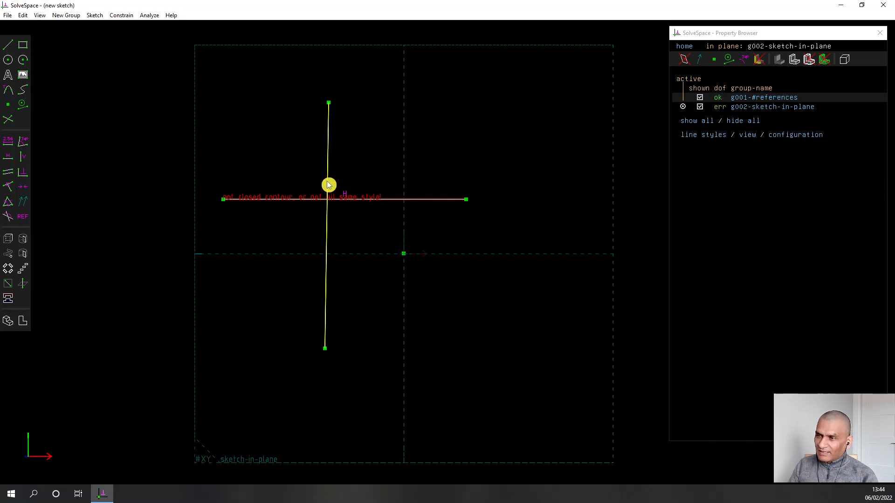
# - Split the horizontal and nearly vertical lines at their intersection
pyautogui.click(329, 167)
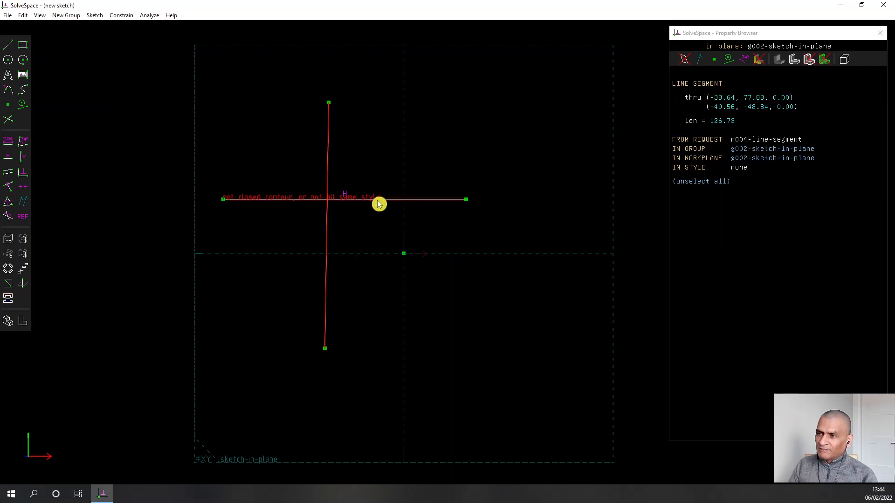
pyautogui.click(399, 199)
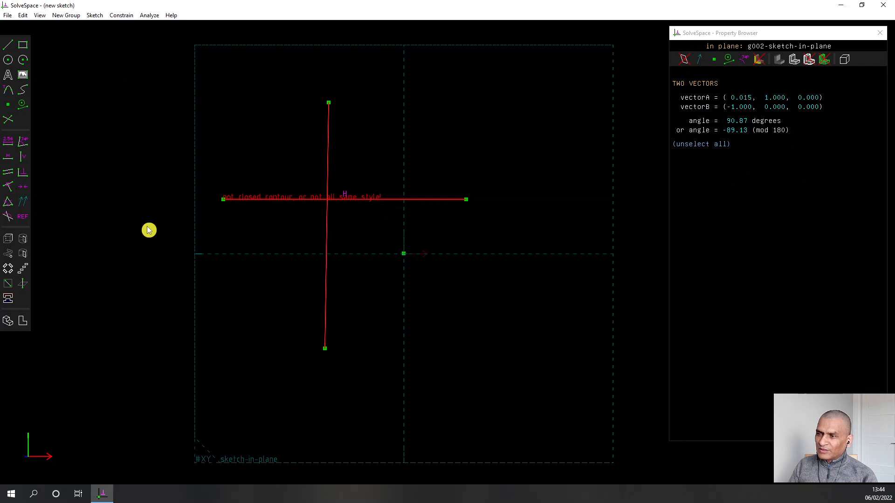
pyautogui.click(11, 123)
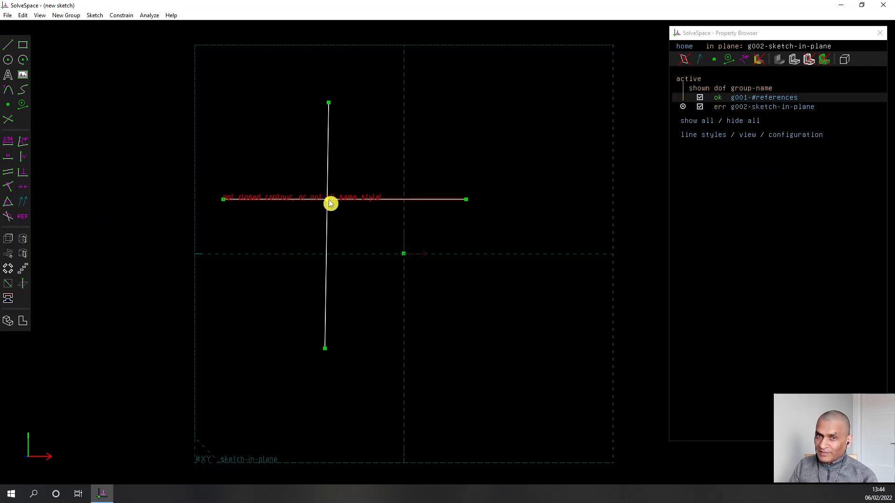
# - Move the shared split point slightly down and to the right, and select it to inspect its constraints
pyautogui.moveTo(328, 202); pyautogui.dragTo(336, 230)
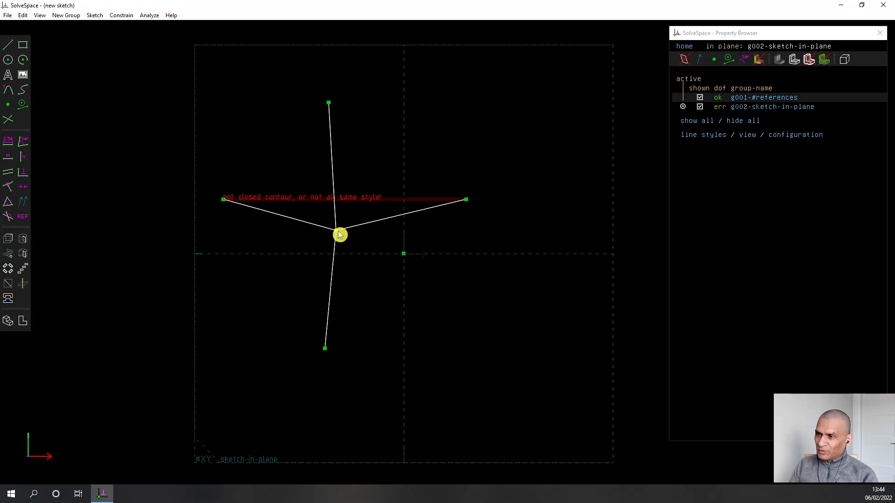
pyautogui.click(338, 232)
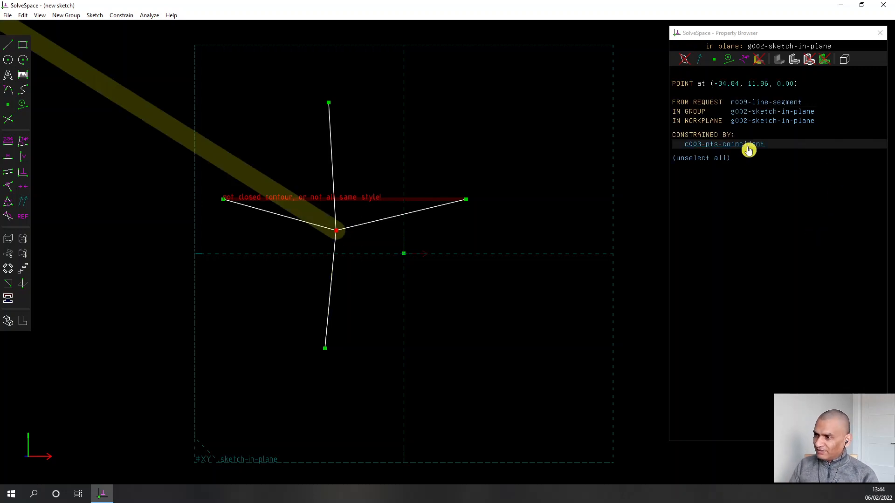
# - Delete the segment right of the split point, and detach the left segment there, moving its freed end up and to the right
pyautogui.press('Delete')
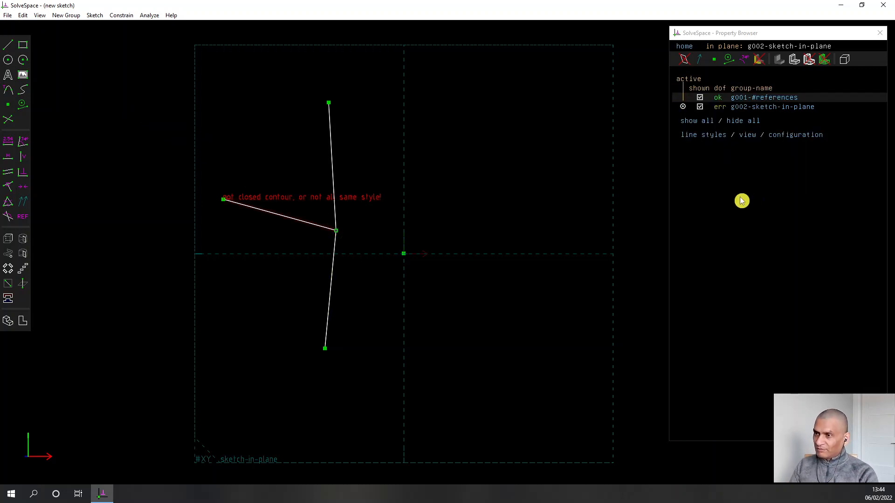
pyautogui.click(337, 233)
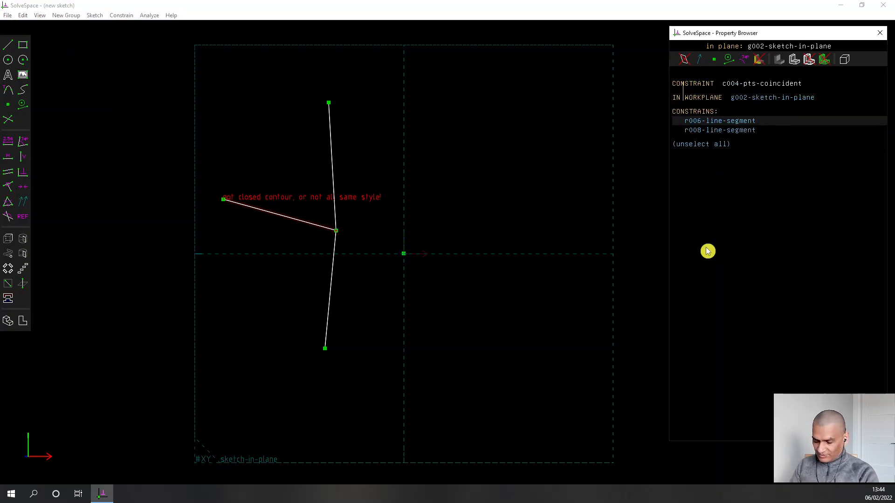
pyautogui.press('Escape')
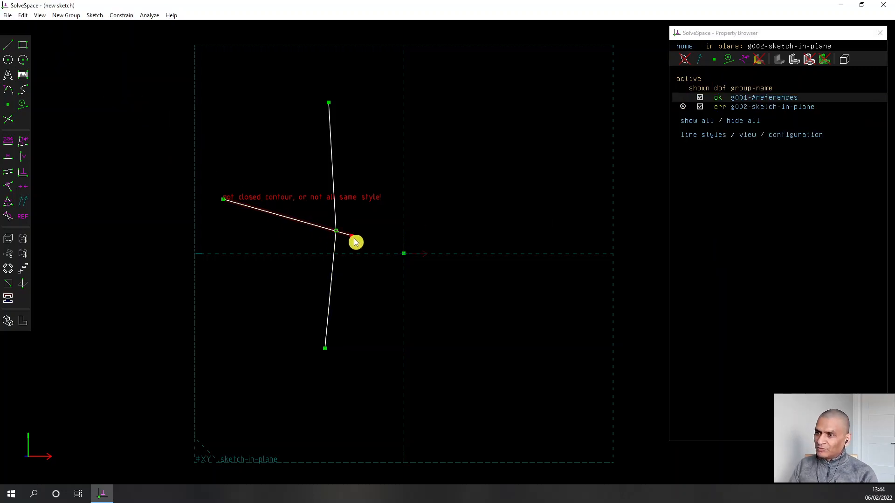
pyautogui.moveTo(355, 240); pyautogui.dragTo(438, 117)
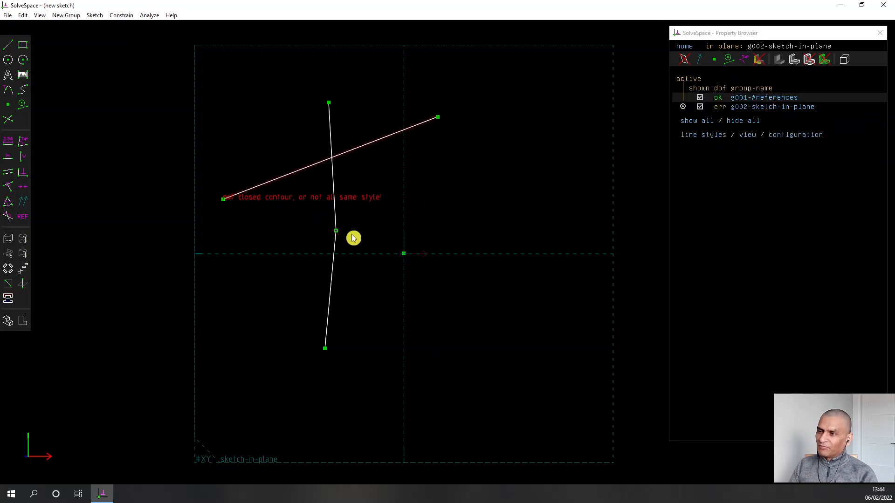
# - Delete the coincident constraint joining the two nearly vertical segments
pyautogui.click(337, 232)
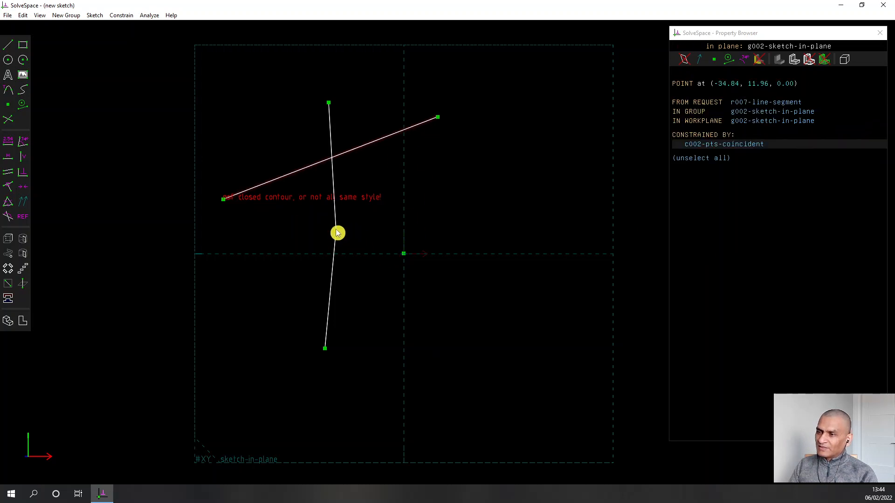
pyautogui.click(741, 145)
pyautogui.press('Escape')
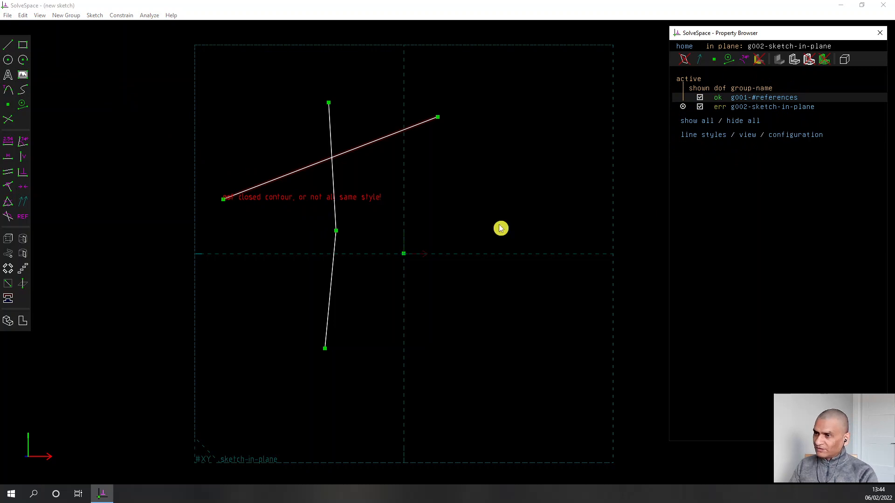
# - Move the freed ends of the three segments apart, placing the lower segment's end near the origin
pyautogui.moveTo(340, 234); pyautogui.dragTo(413, 251)
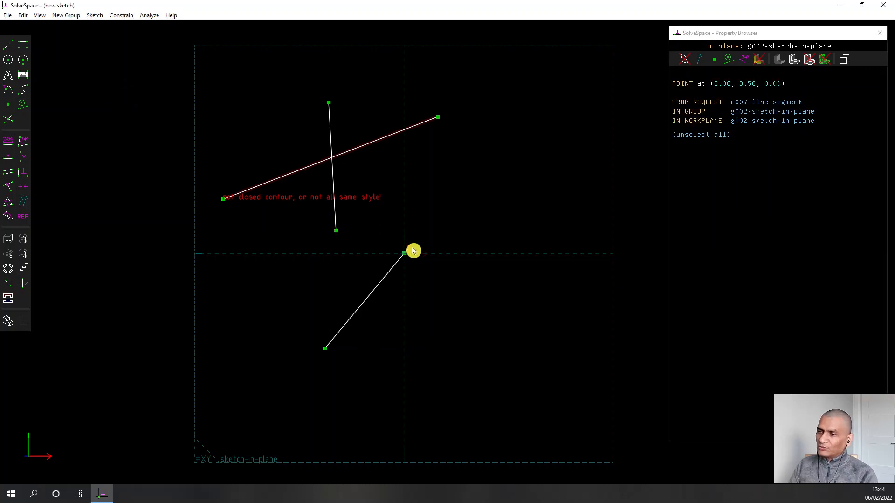
pyautogui.moveTo(336, 230); pyautogui.dragTo(480, 189)
pyautogui.moveTo(439, 118); pyautogui.dragTo(377, 187)
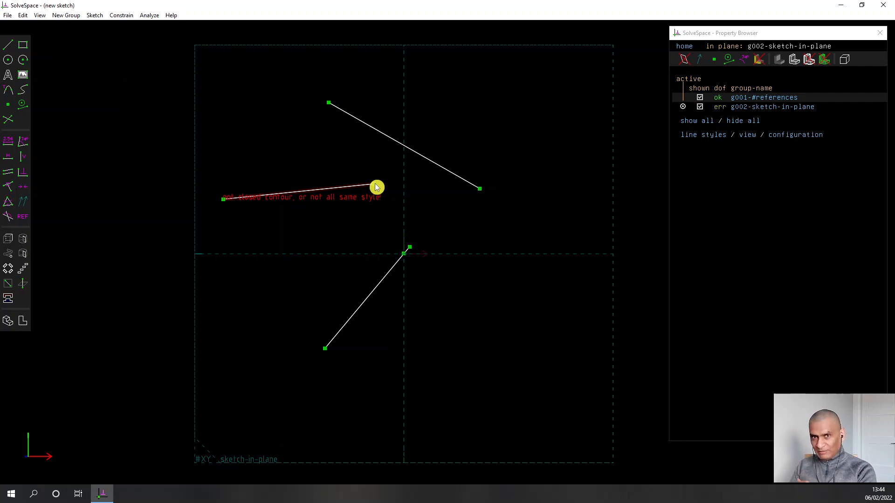
# - Delete all remaining line segments from the sketch
pyautogui.moveTo(156, 82); pyautogui.dragTo(575, 385)
pyautogui.press('Delete')
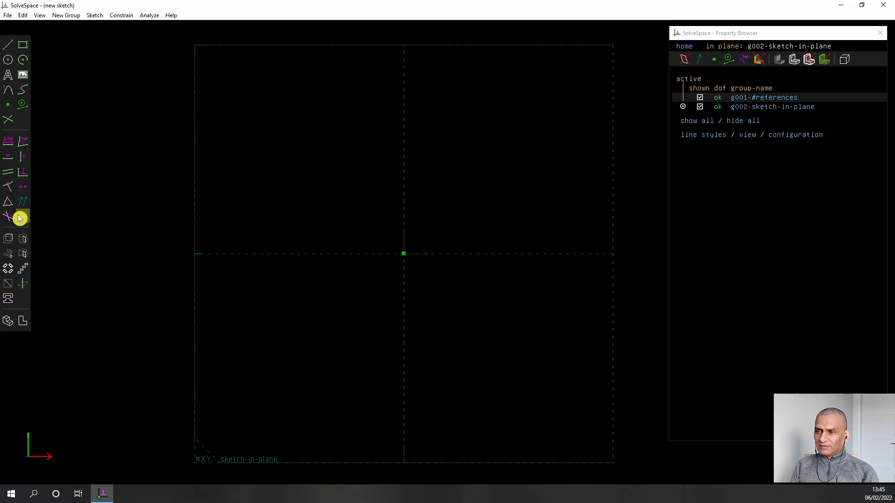
# - Sketch a rectangle around the origin and open the details of g002-sketch-in-plane to view its requests and constraints
pyautogui.click(23, 46)
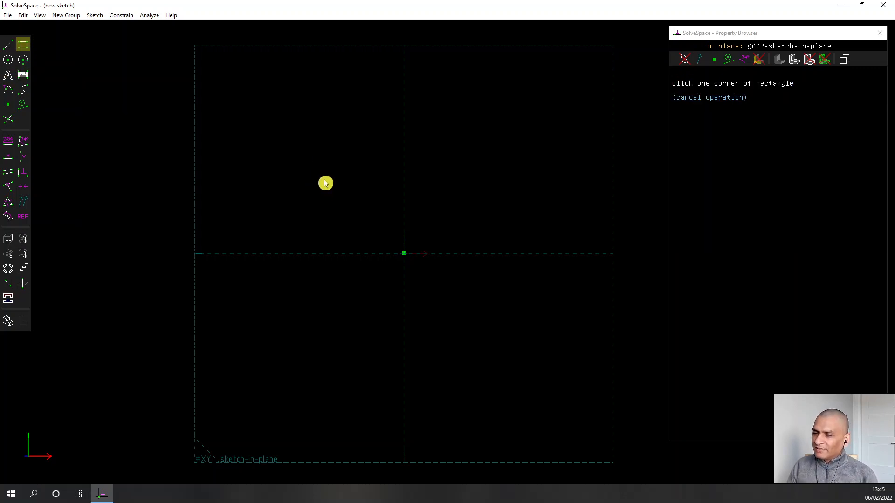
pyautogui.click(323, 179)
pyautogui.click(482, 313)
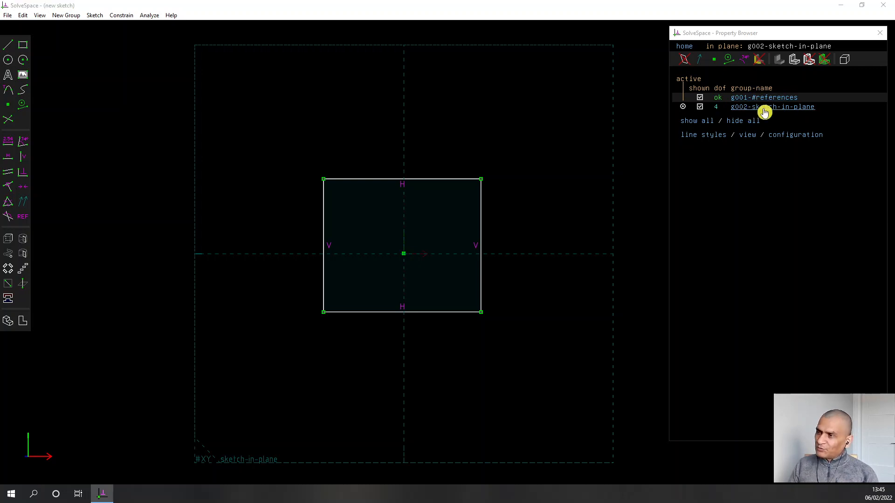
pyautogui.click(764, 107)
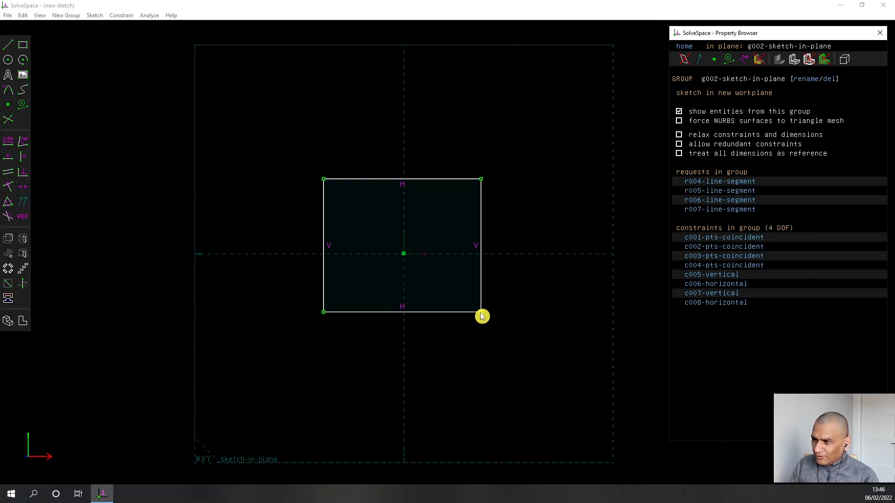
# - Resize the rectangle to about 71 high by moving its lower-right and lower-left corners outward
pyautogui.moveTo(481, 313); pyautogui.dragTo(520, 284)
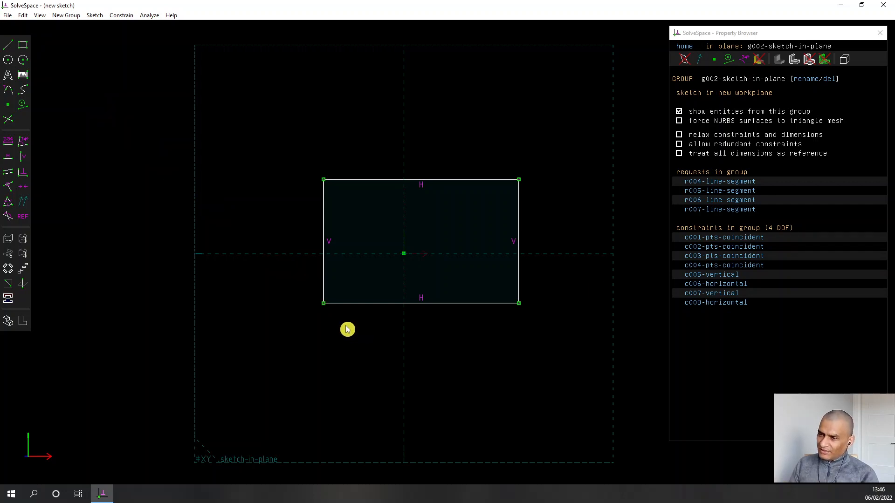
pyautogui.click(324, 307)
pyautogui.press('Escape')
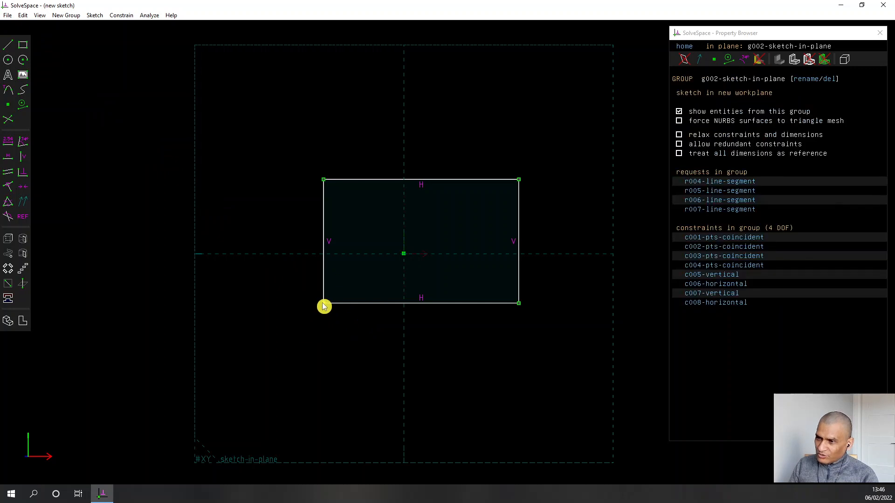
pyautogui.moveTo(323, 305); pyautogui.dragTo(290, 319)
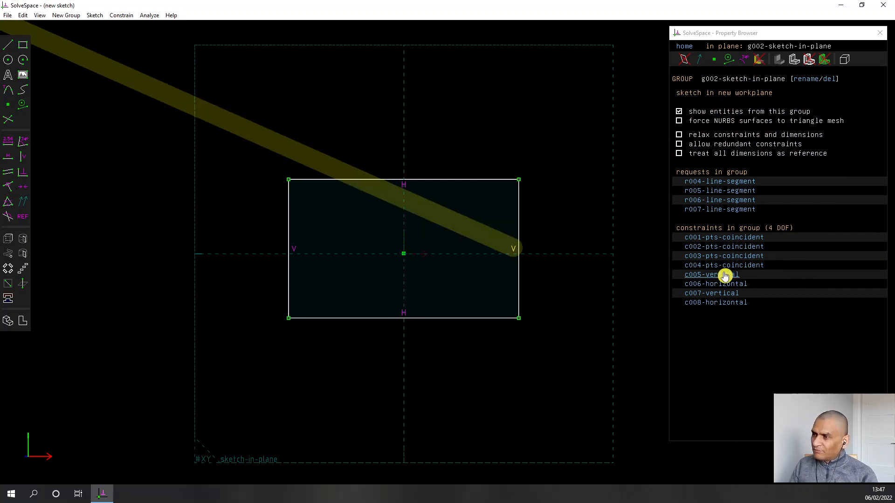
# - Inspect the constraints on the rectangle's right edge and the sketch group's details, and return to the group list
pyautogui.click(519, 228)
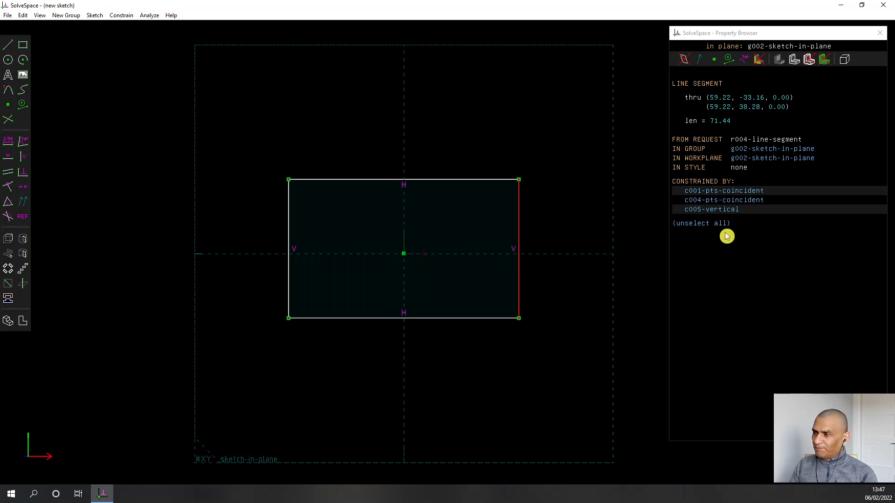
pyautogui.click(694, 223)
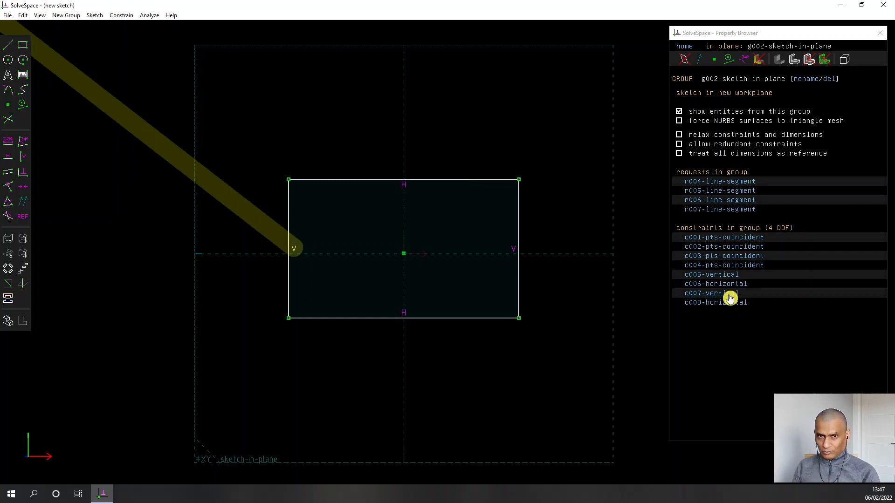
pyautogui.click(684, 46)
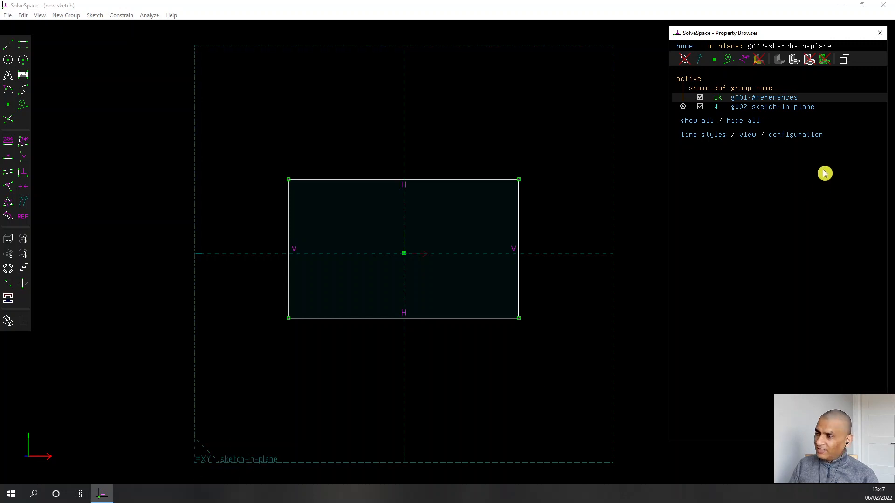
pyautogui.click(760, 111)
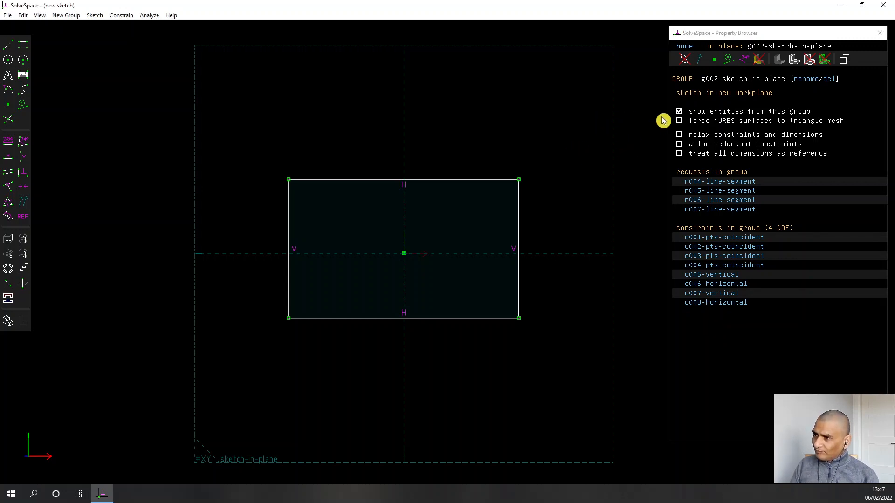
pyautogui.click(685, 46)
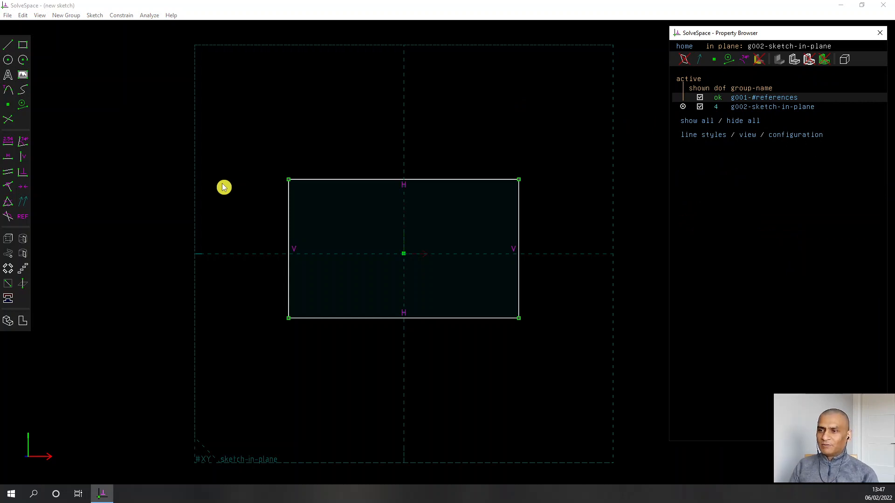
# - Extrude the rectangle one-sided into a solid block and extend its depth slightly
pyautogui.click(9, 241)
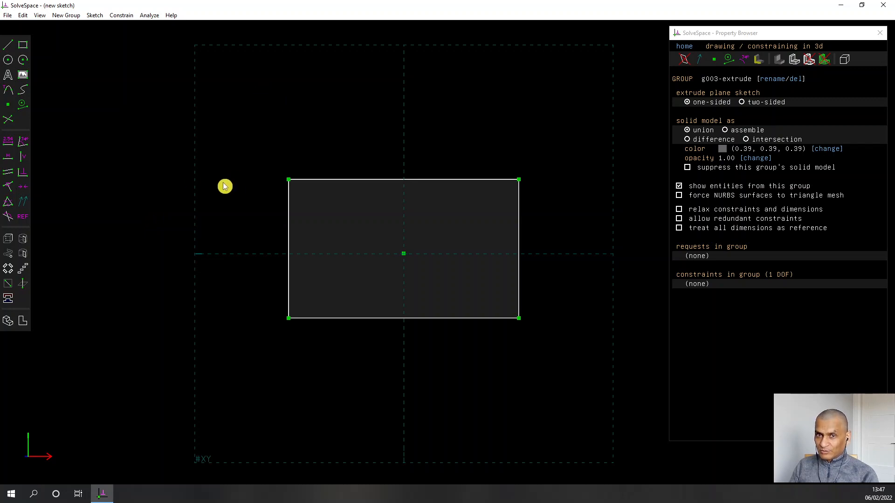
pyautogui.moveTo(224, 187); pyautogui.dragTo(276, 226, button='middle')
pyautogui.scroll(-1, 277, 226)
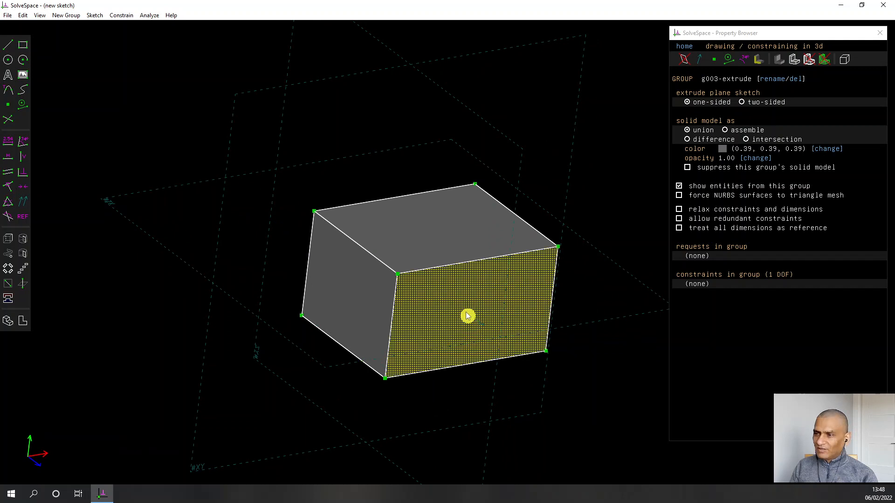
pyautogui.moveTo(400, 278)
pyautogui.mouseDown()
pyautogui.moveTo(465, 324)
pyautogui.moveTo(561, 436)
pyautogui.moveTo(601, 461)
pyautogui.moveTo(508, 399)
pyautogui.moveTo(408, 283)
pyautogui.mouseUp()
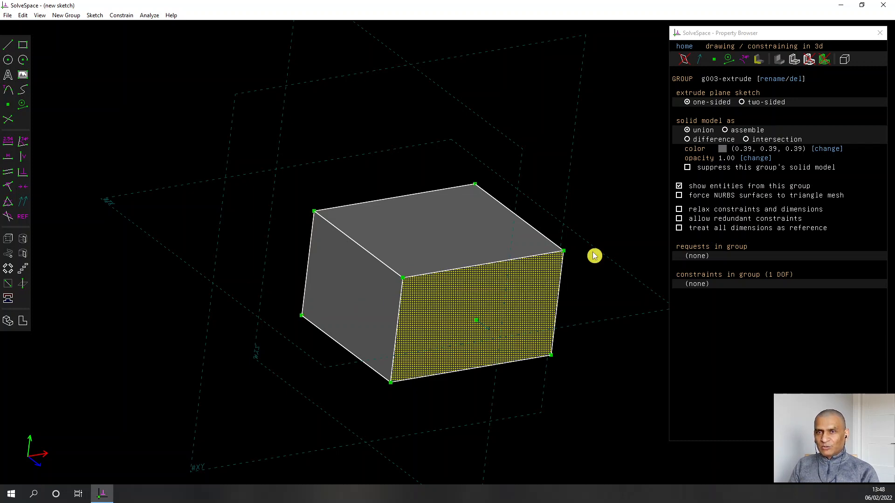
pyautogui.moveTo(598, 284); pyautogui.dragTo(564, 263, button='right')
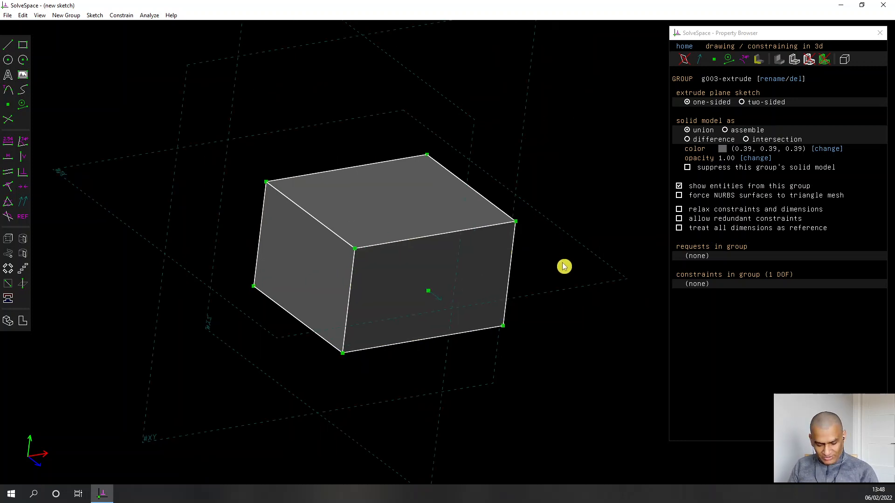
# - Reactivate g002-sketch-in-plane facing its workplane and delete the extrude group
pyautogui.click(684, 47)
pyautogui.click(683, 107)
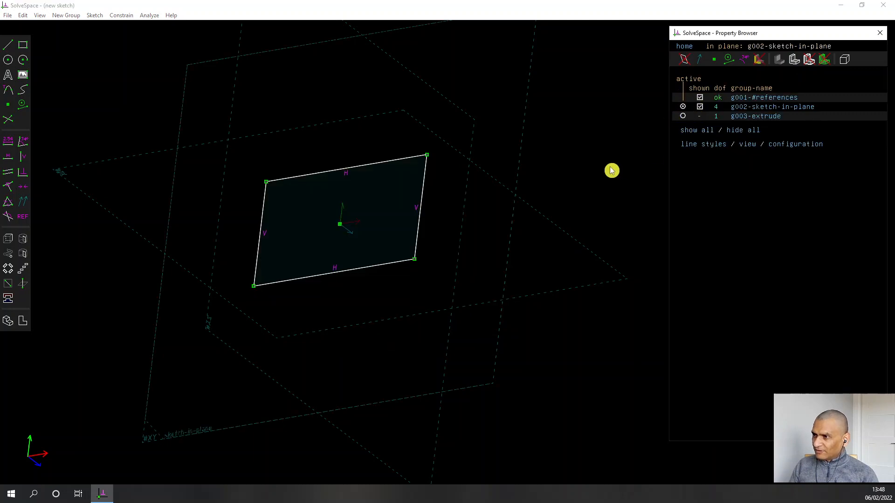
pyautogui.press('w')
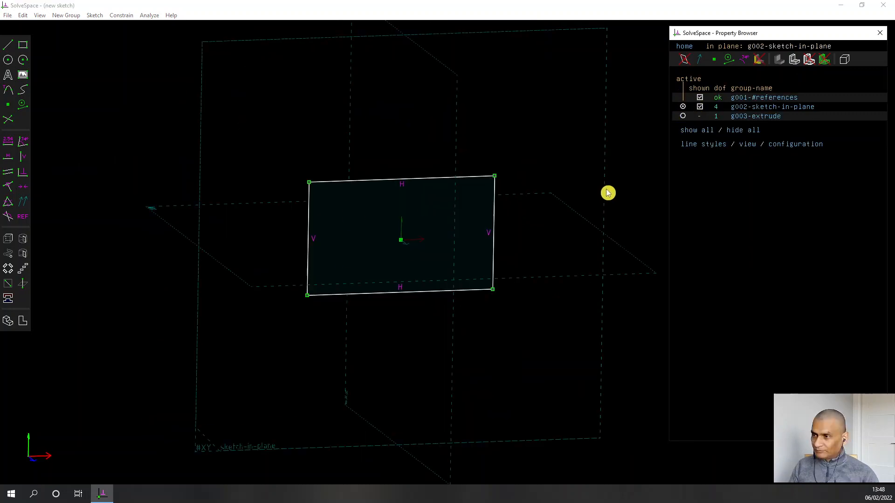
pyautogui.click(776, 116)
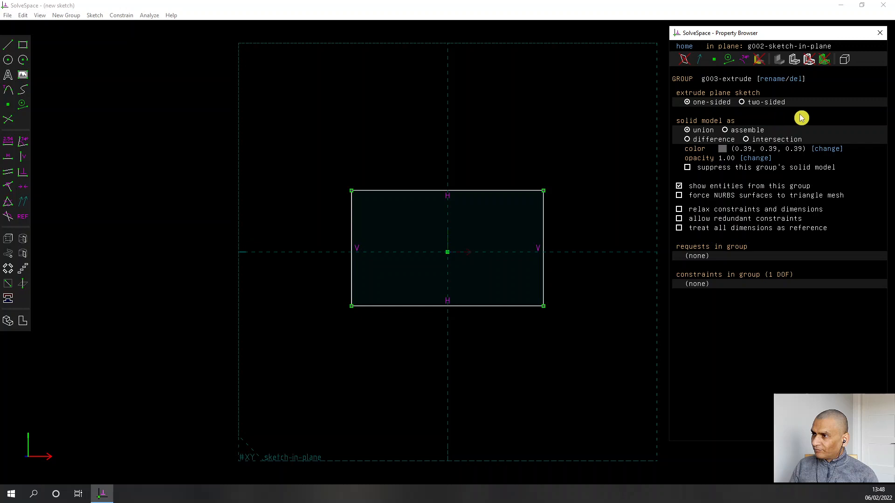
pyautogui.click(798, 79)
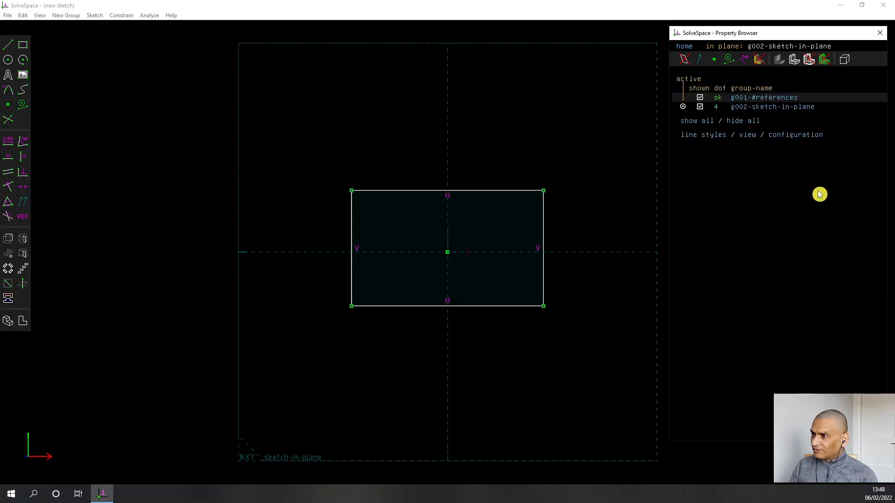
# - Delete the whole rectangle from the sketch
pyautogui.click(327, 161)
pyautogui.moveTo(318, 154); pyautogui.dragTo(580, 350)
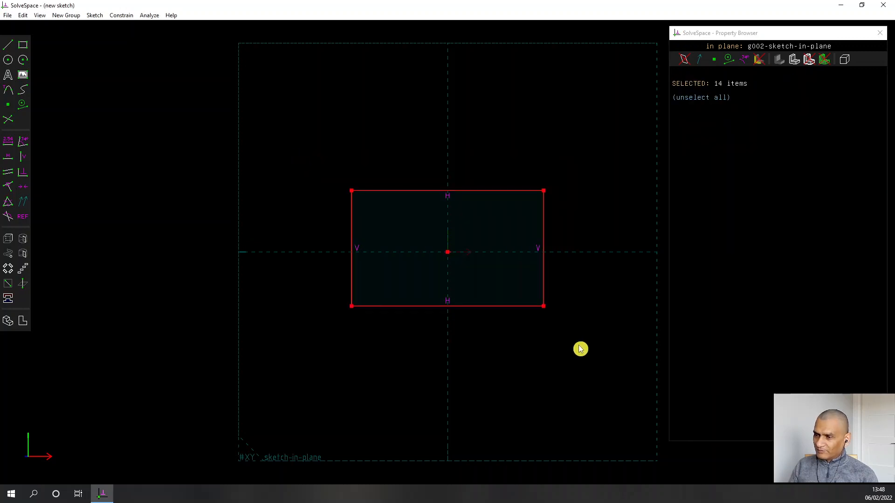
pyautogui.press('Delete')
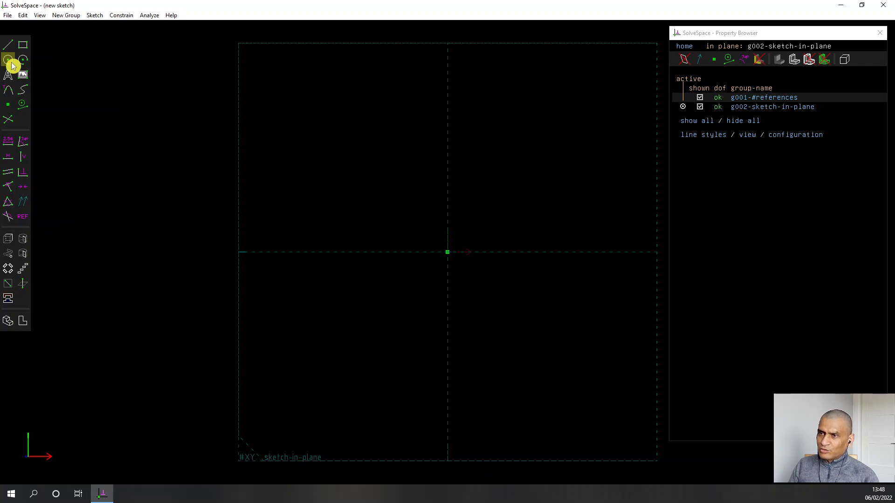
# - Sketch a small semicircular arc above and to the right of the origin, bulging to the right
pyautogui.click(22, 60)
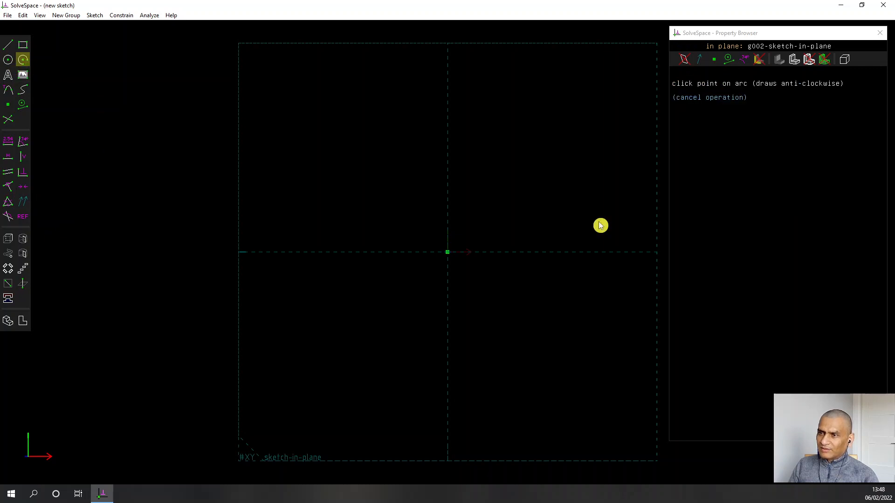
pyautogui.click(528, 210)
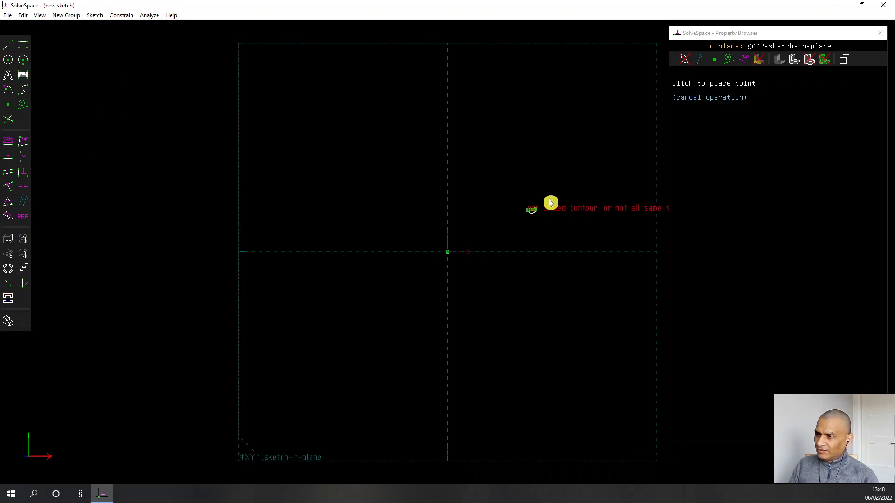
pyautogui.click(549, 174)
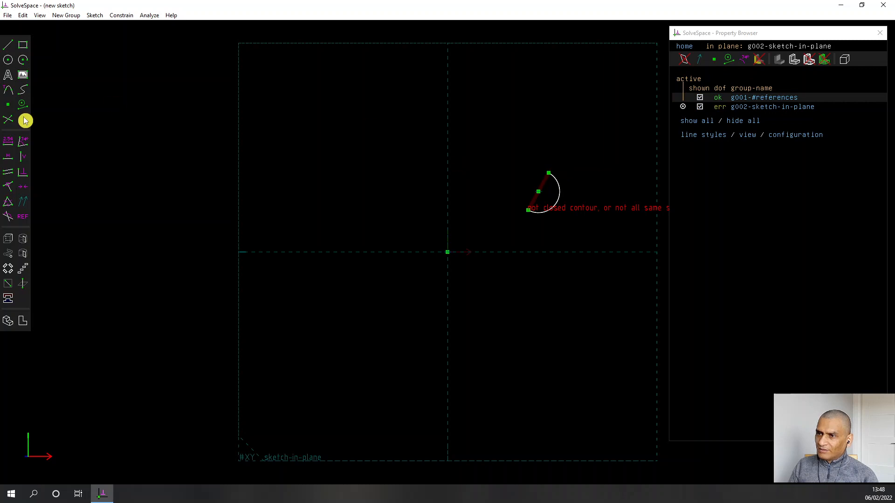
# - Close the open side of the arc with two connected line segments that meet at a corner left of the arc
pyautogui.click(8, 44)
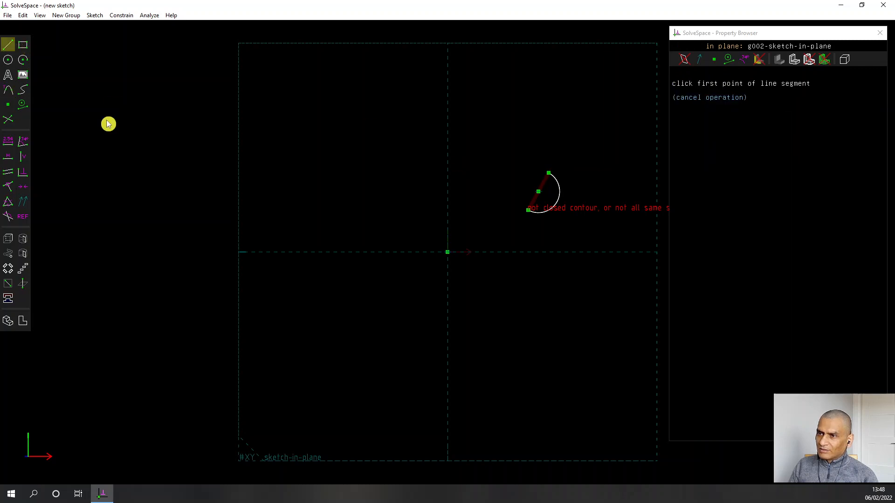
pyautogui.click(528, 211)
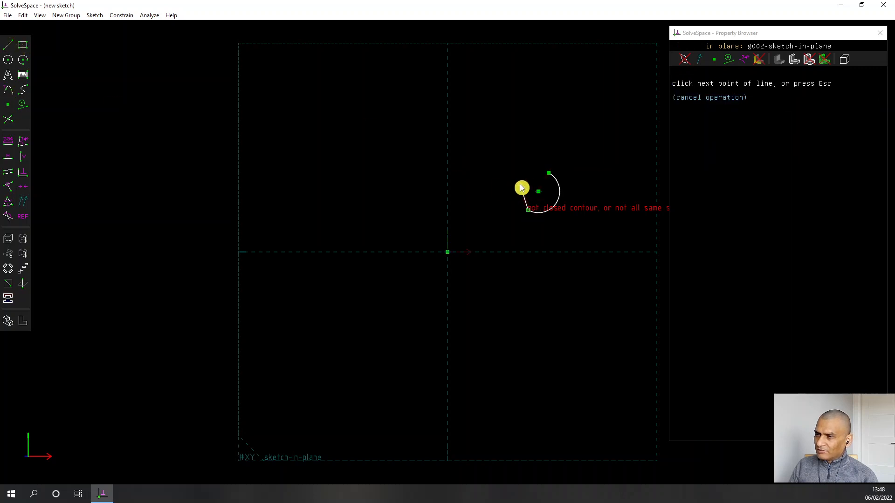
pyautogui.click(520, 181)
pyautogui.click(549, 176)
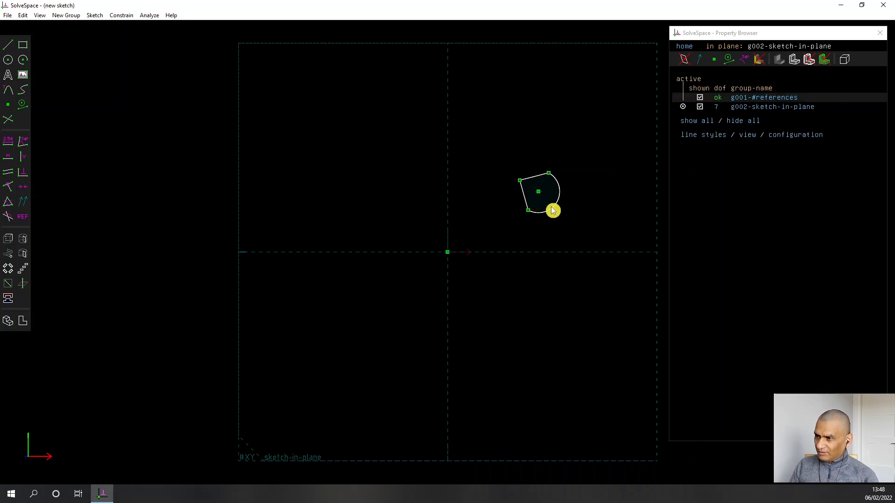
# - Reposition the upper arc endpoint and the line corner to enlarge the arc and bring the two lines nearly into one straight edge
pyautogui.click(548, 173)
pyautogui.moveTo(538, 169); pyautogui.dragTo(531, 187)
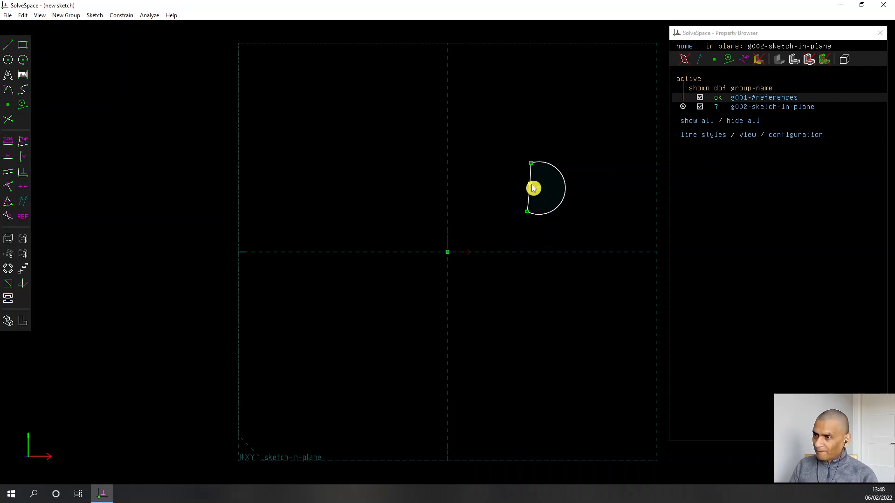
pyautogui.click(534, 188)
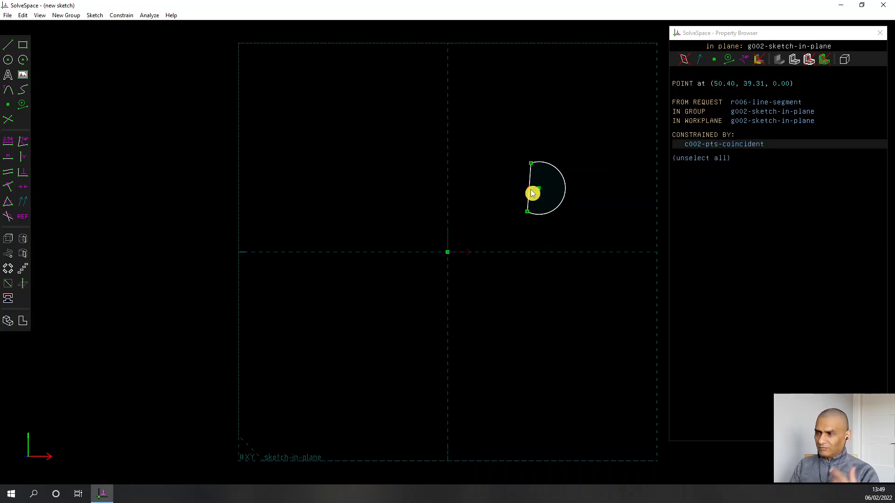
pyautogui.moveTo(533, 194); pyautogui.dragTo(533, 193)
pyautogui.click(525, 252)
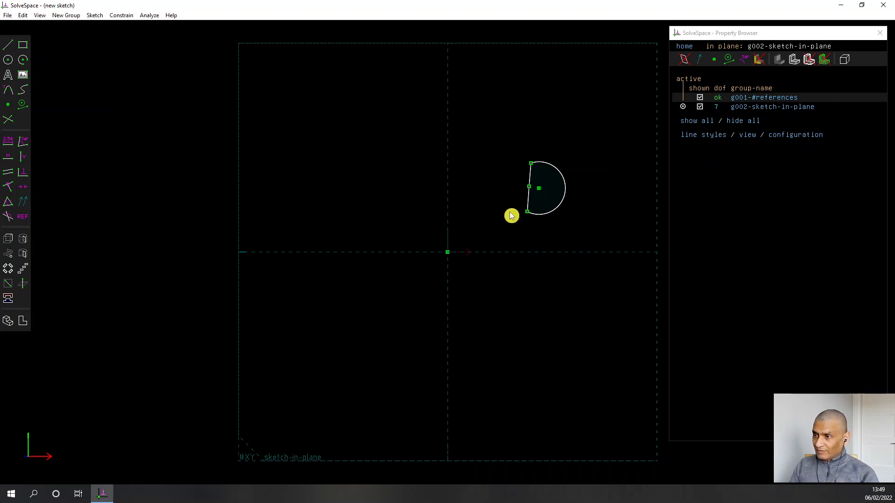
# - Delete both line segments that close the arc
pyautogui.click(528, 200)
pyautogui.click(524, 189)
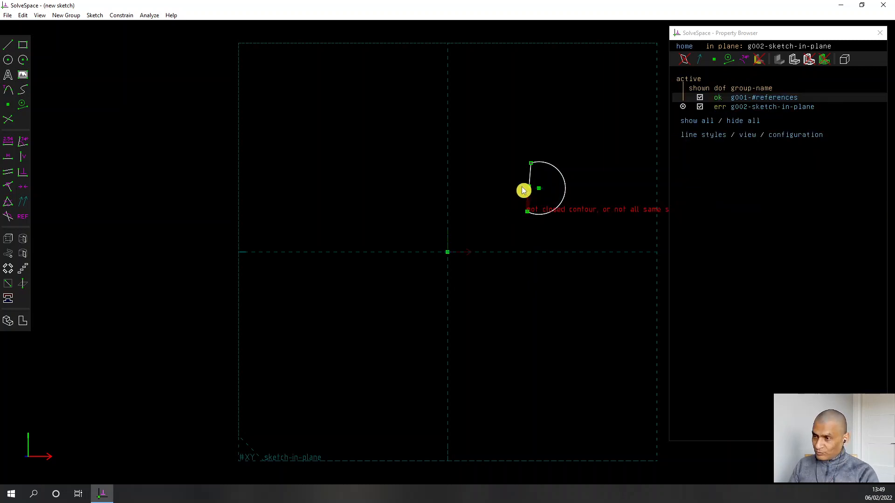
pyautogui.click(532, 176)
pyautogui.click(203, 146)
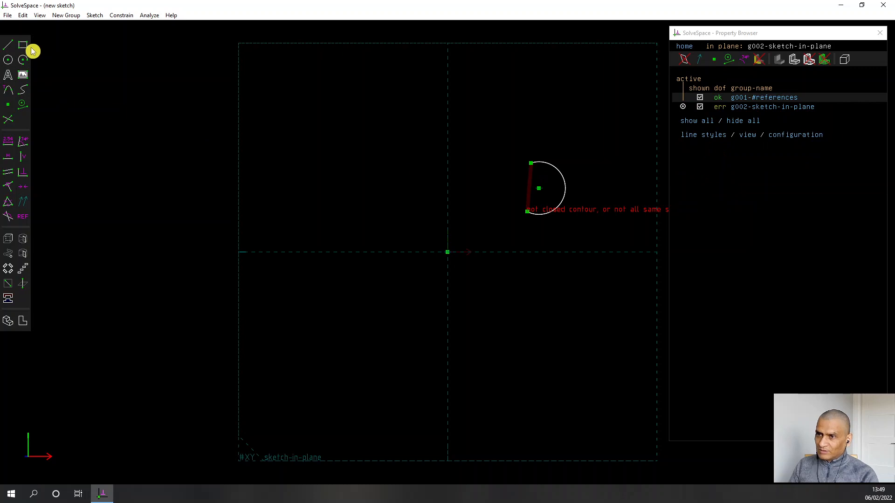
# - Close the arc with a single straight line from its upper endpoint to its lower endpoint
pyautogui.click(8, 44)
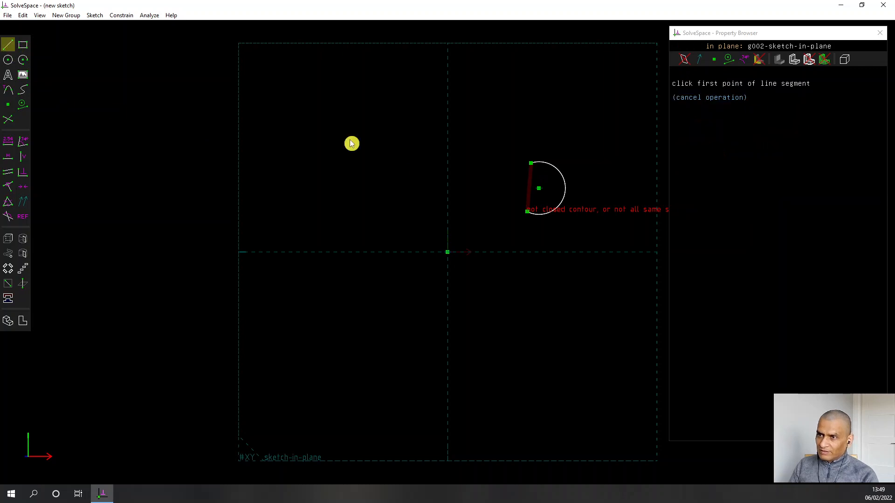
pyautogui.click(531, 163)
pyautogui.click(528, 213)
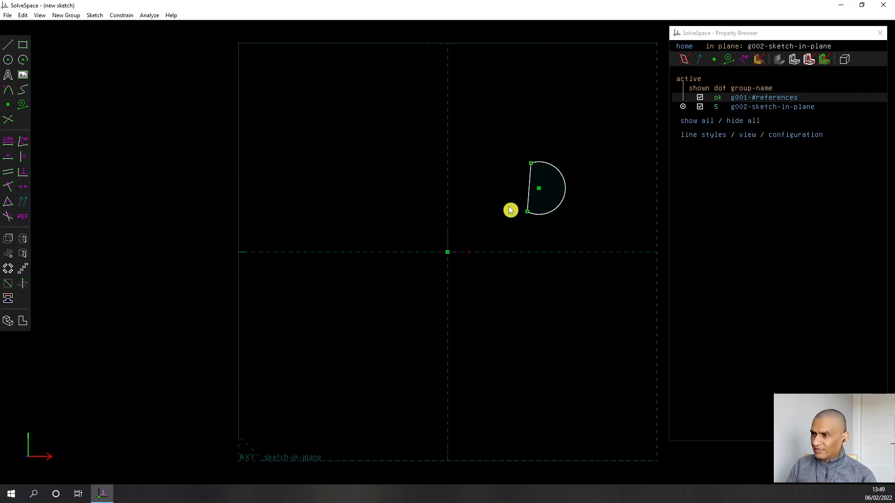
# - Lathe the D-shaped profile around the vertical Y axis through the origin to form a ring
pyautogui.click(449, 256)
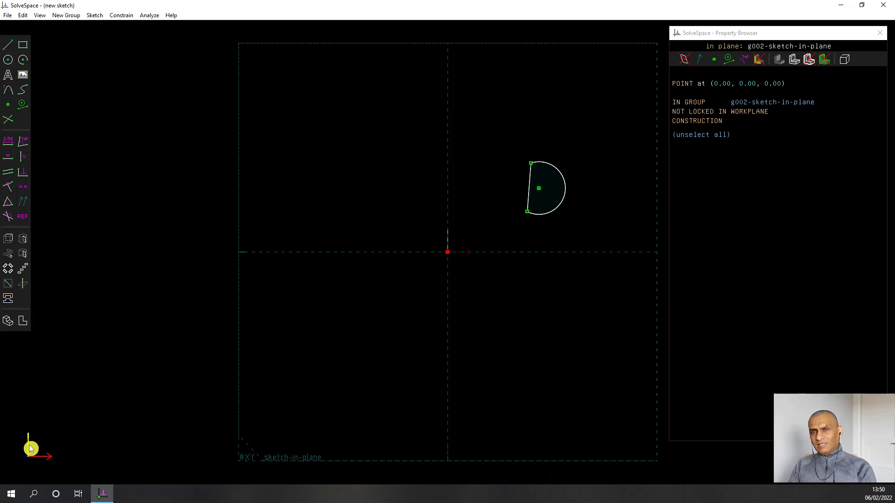
pyautogui.click(448, 240)
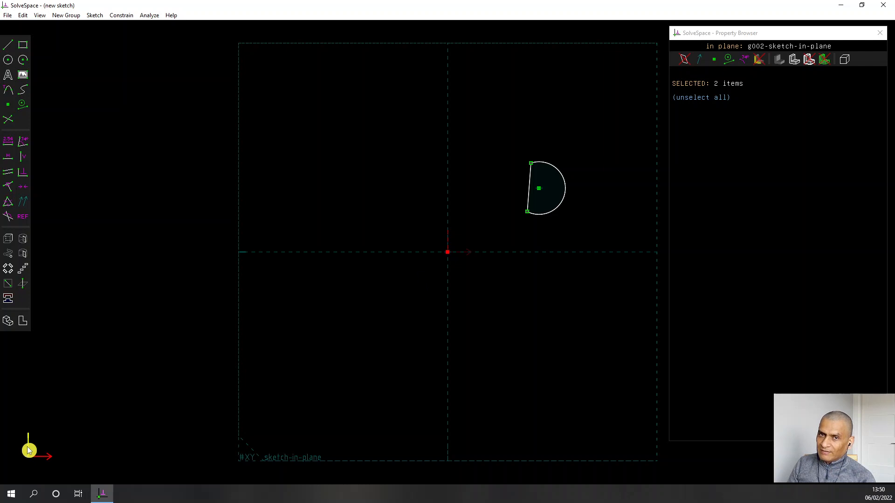
pyautogui.click(25, 240)
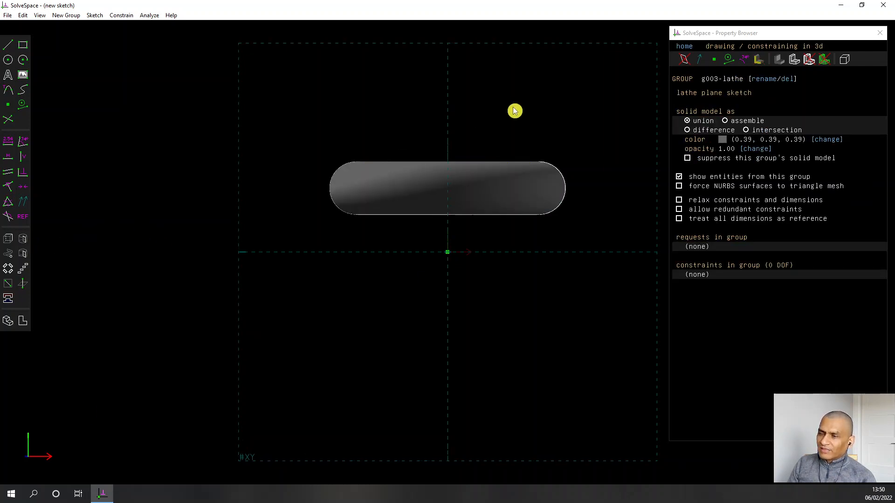
pyautogui.moveTo(514, 112); pyautogui.dragTo(508, 202, button='middle')
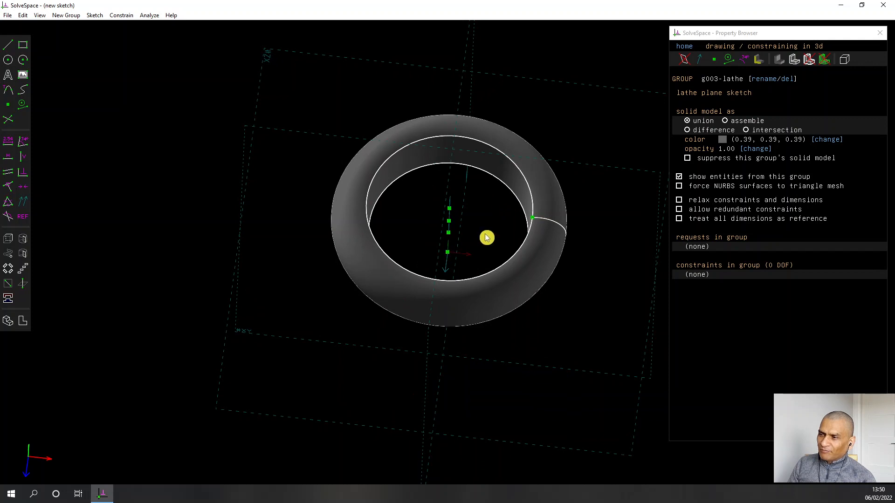
pyautogui.moveTo(486, 238); pyautogui.dragTo(492, 135, button='middle')
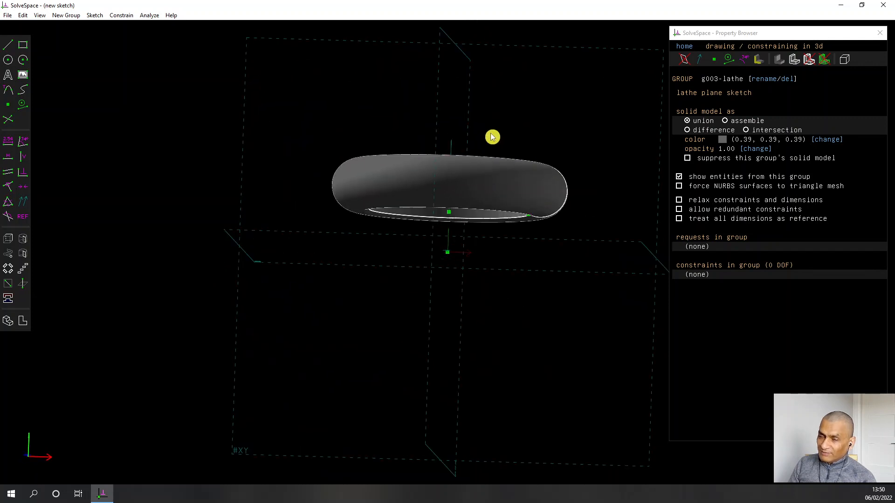
# - Compare the flat profile with the lathed ring by activating g002-sketch-in-plane and returning to g003-lathe
pyautogui.click(685, 46)
pyautogui.click(683, 107)
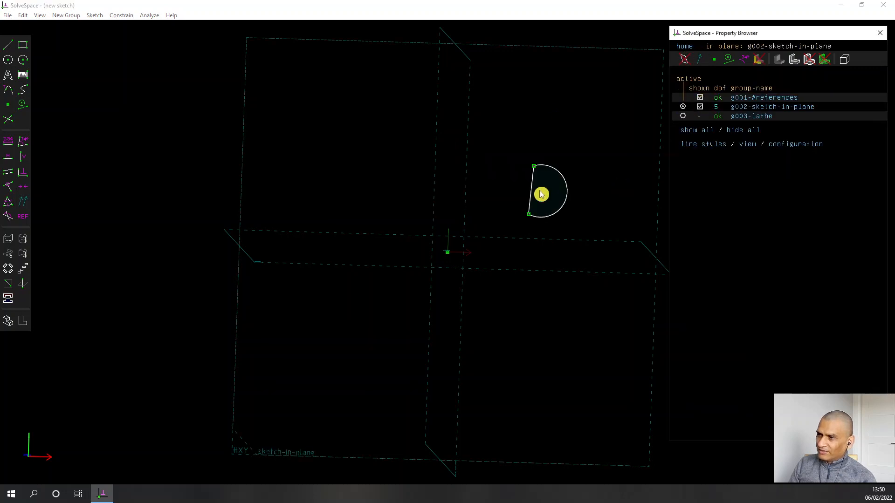
pyautogui.click(684, 116)
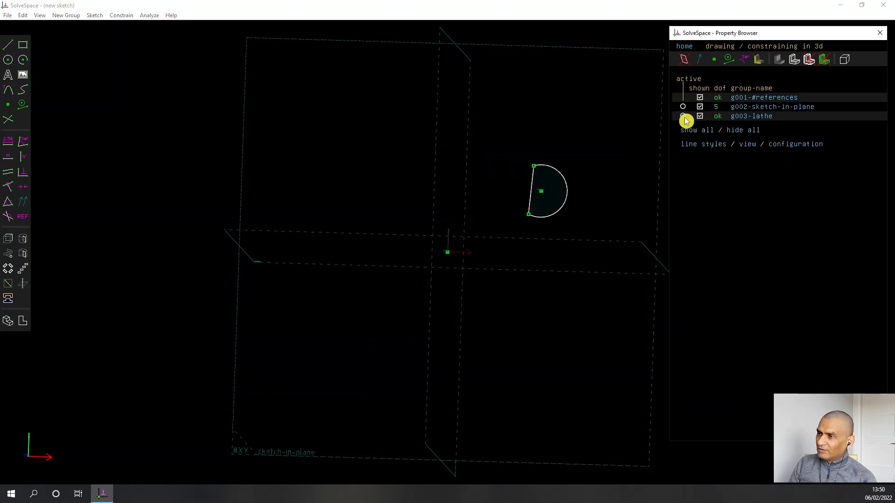
pyautogui.moveTo(559, 141); pyautogui.dragTo(562, 219, button='middle')
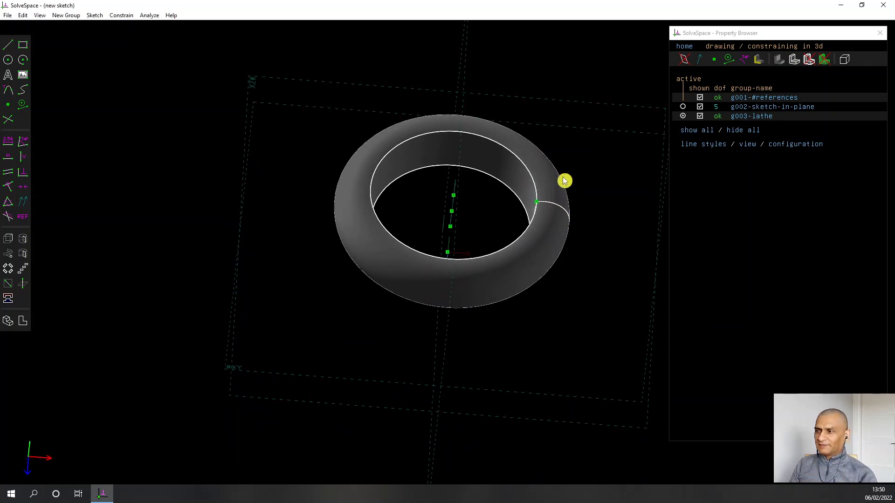
pyautogui.moveTo(591, 158); pyautogui.dragTo(567, 162, button='right')
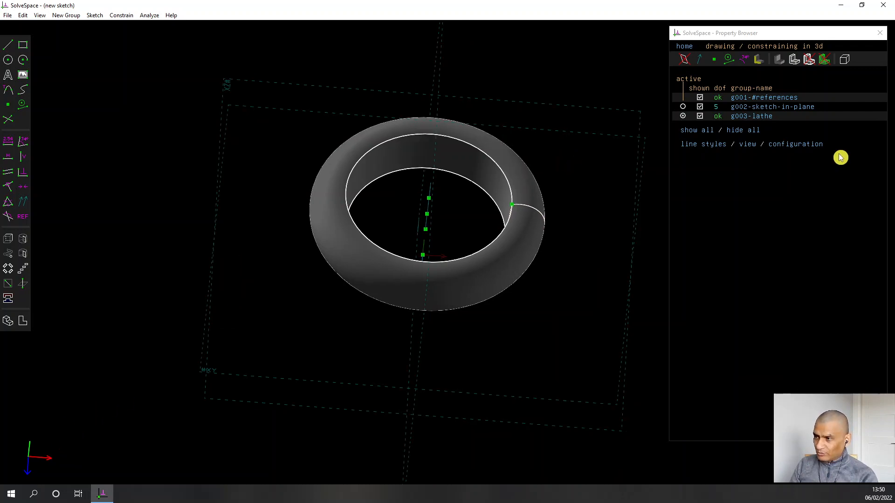
# - Reactivate g002-sketch-in-plane and lathe the D-shaped profile around the horizontal X axis through the origin
pyautogui.click(683, 107)
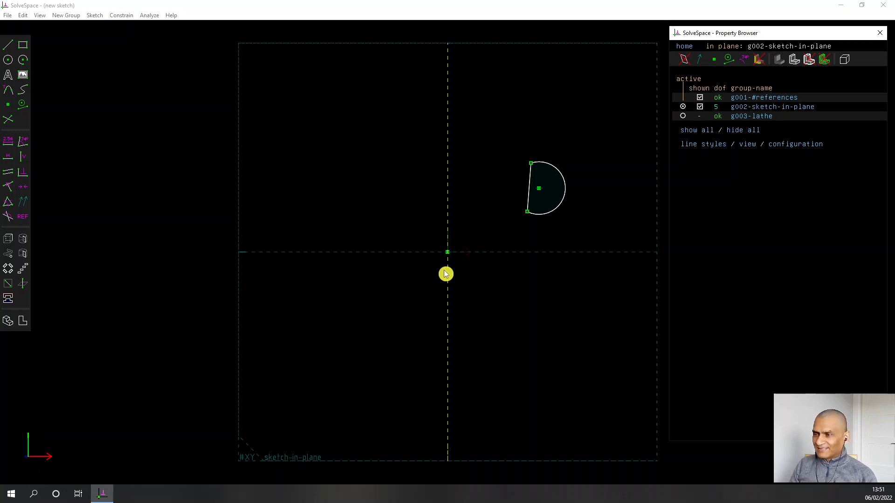
pyautogui.click(448, 253)
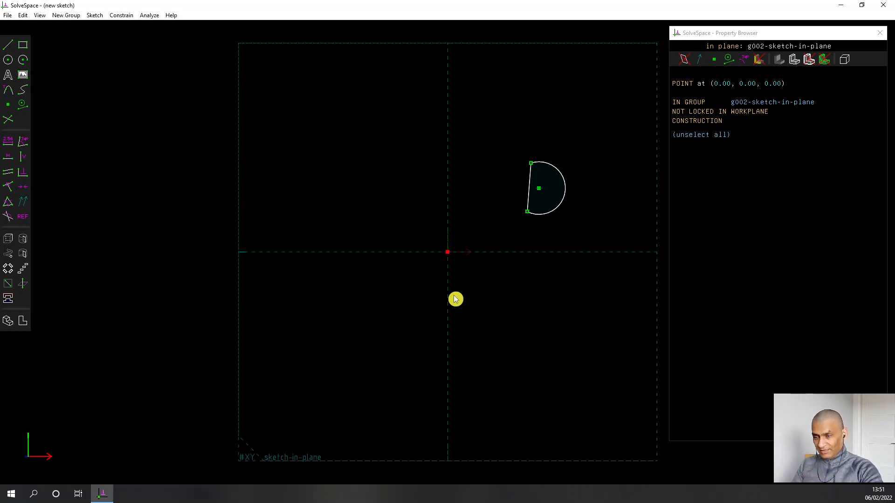
pyautogui.click(48, 458)
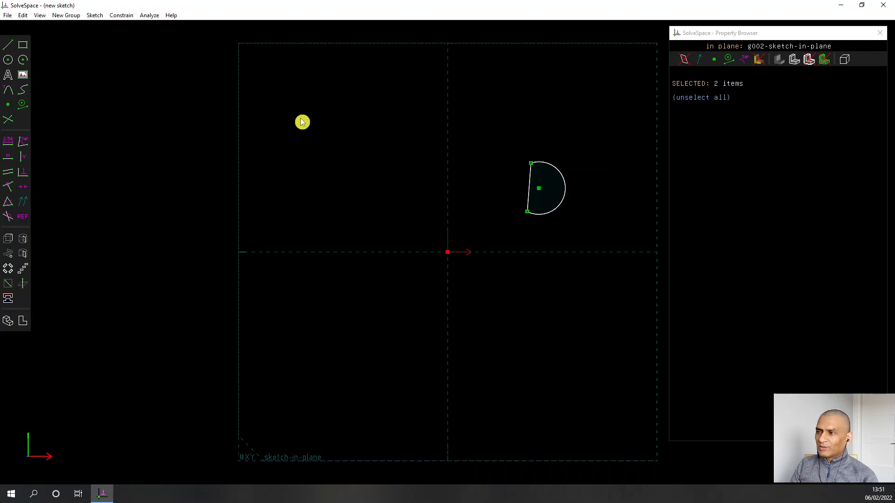
pyautogui.click(25, 241)
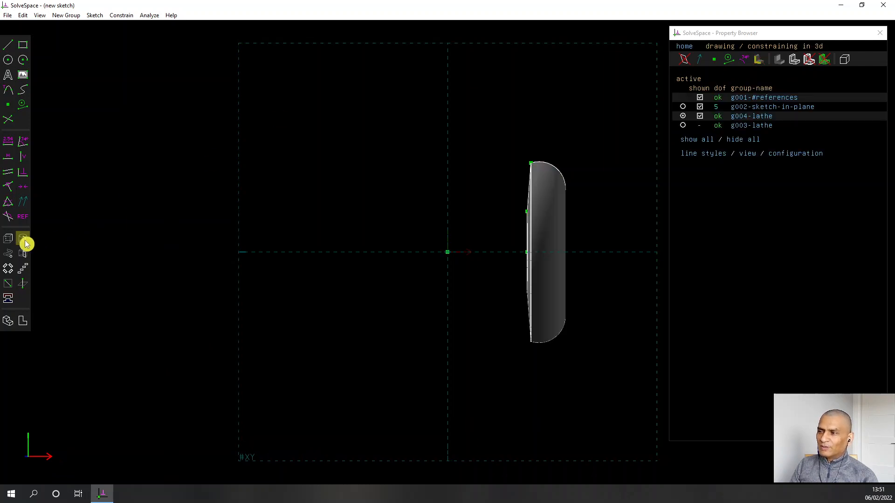
pyautogui.moveTo(494, 227); pyautogui.dragTo(460, 228, button='middle')
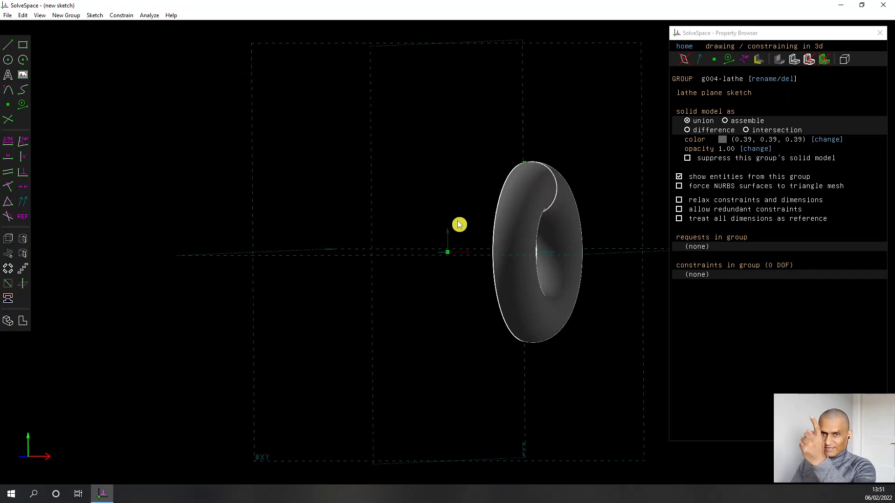
pyautogui.moveTo(480, 211)
pyautogui.mouseDown(button='middle')
pyautogui.moveTo(509, 246)
pyautogui.moveTo(507, 238)
pyautogui.mouseUp(button='middle')
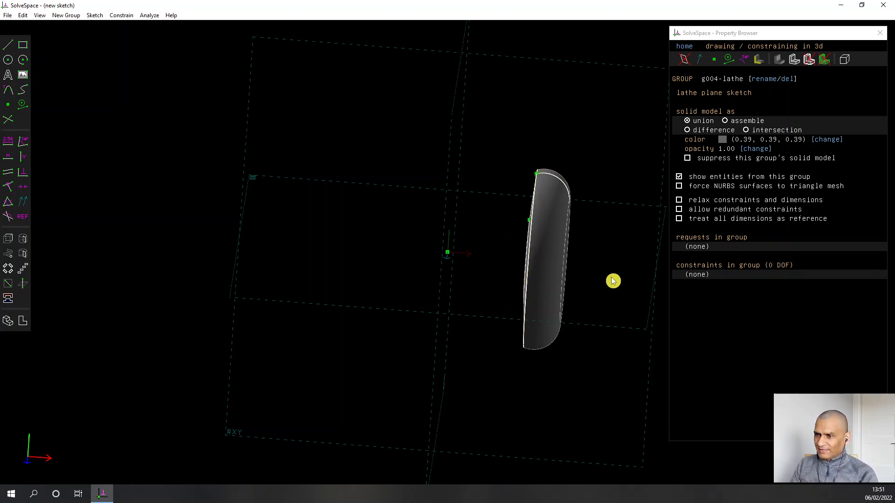
pyautogui.moveTo(614, 280); pyautogui.dragTo(587, 248, button='middle')
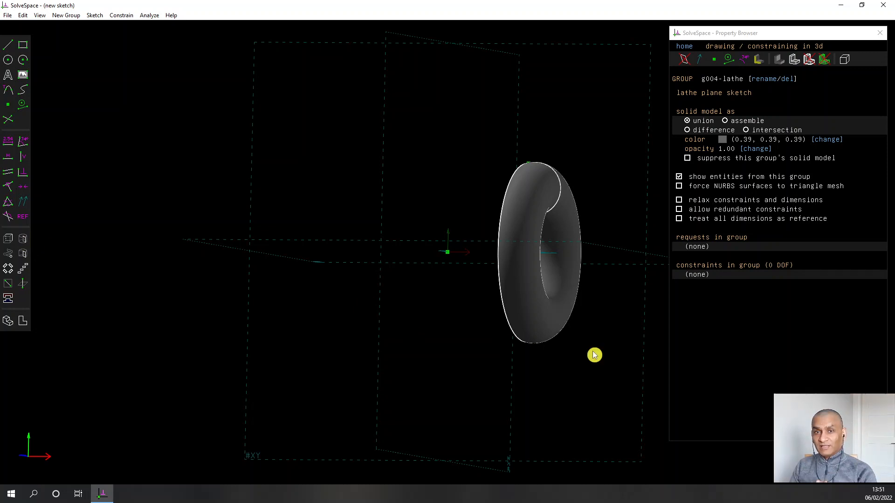
# - Rename the g004-lathe group as Ring and return to the group list
pyautogui.click(684, 49)
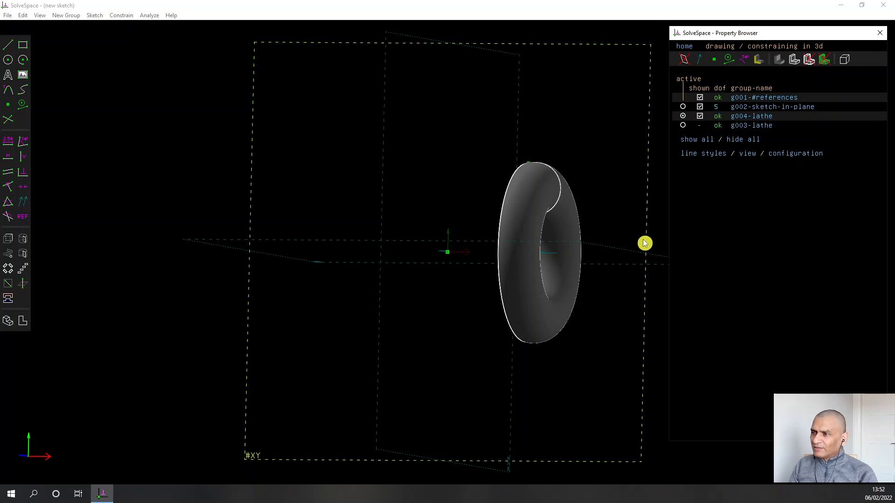
pyautogui.moveTo(418, 222); pyautogui.dragTo(438, 219, button='middle')
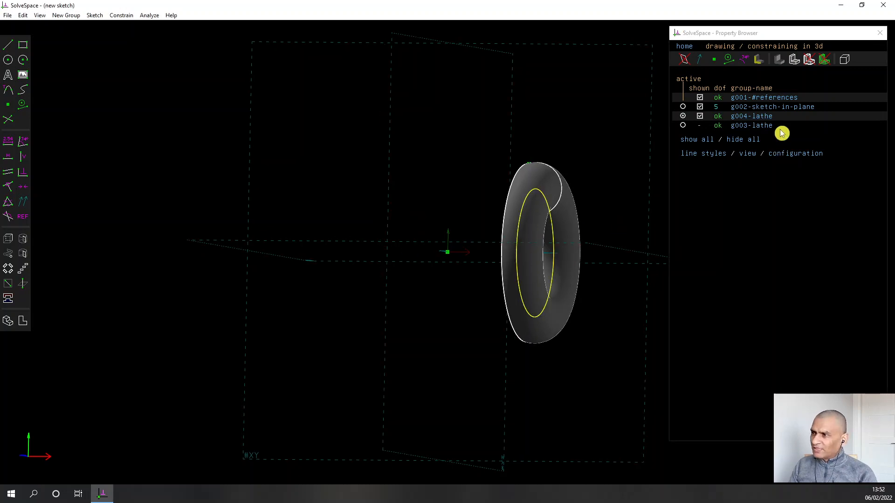
pyautogui.click(759, 116)
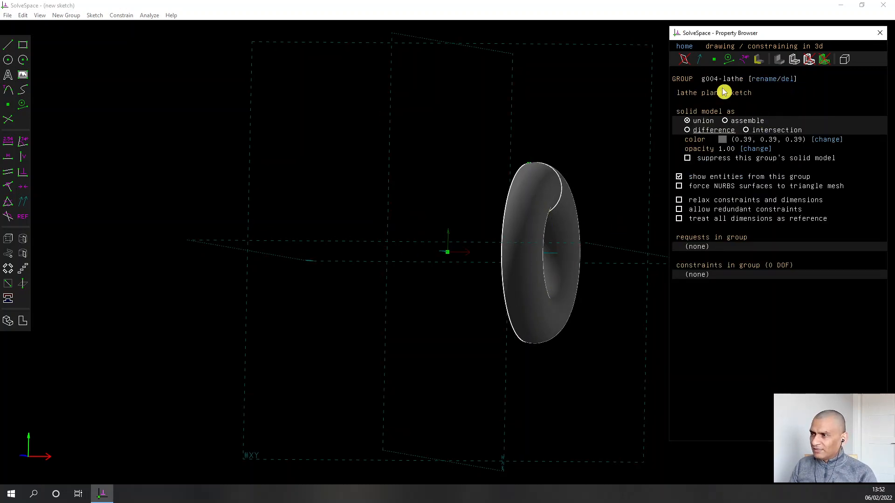
pyautogui.click(685, 47)
pyautogui.click(755, 118)
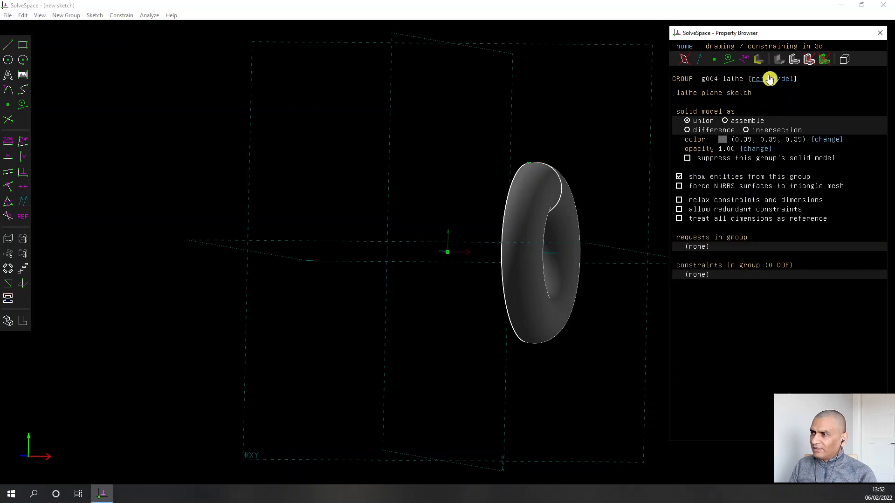
pyautogui.click(763, 80)
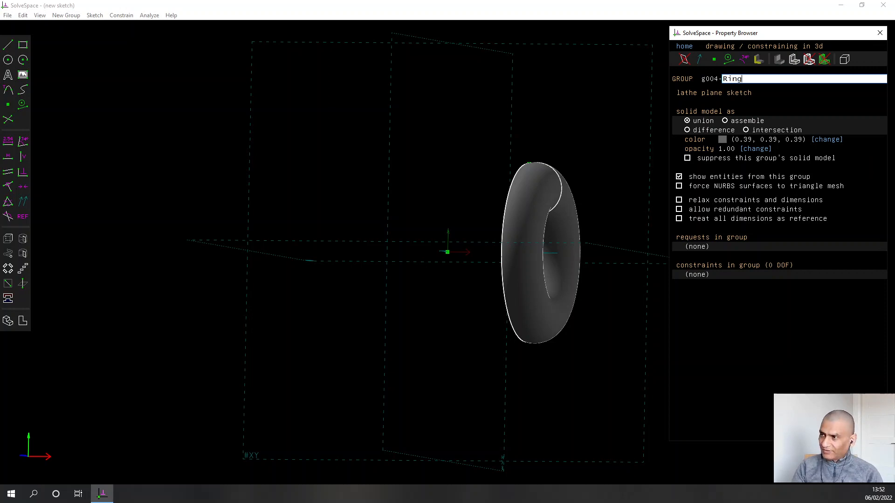
pyautogui.press('Return')
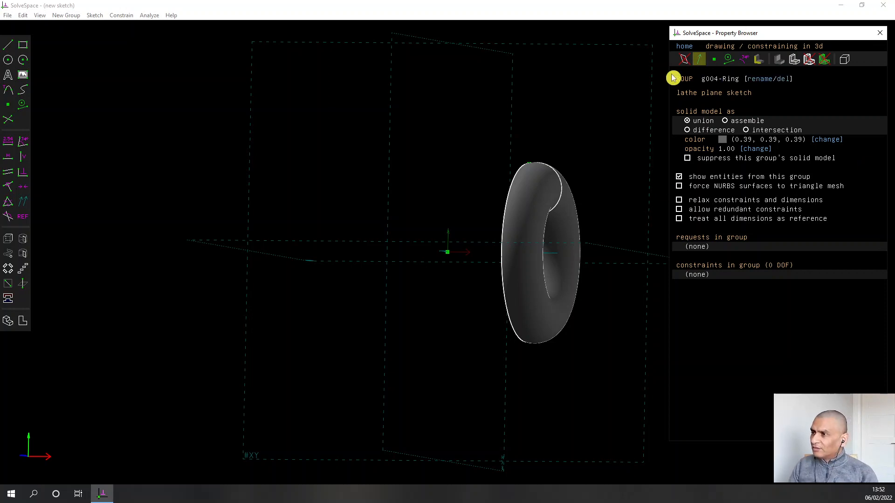
pyautogui.click(684, 47)
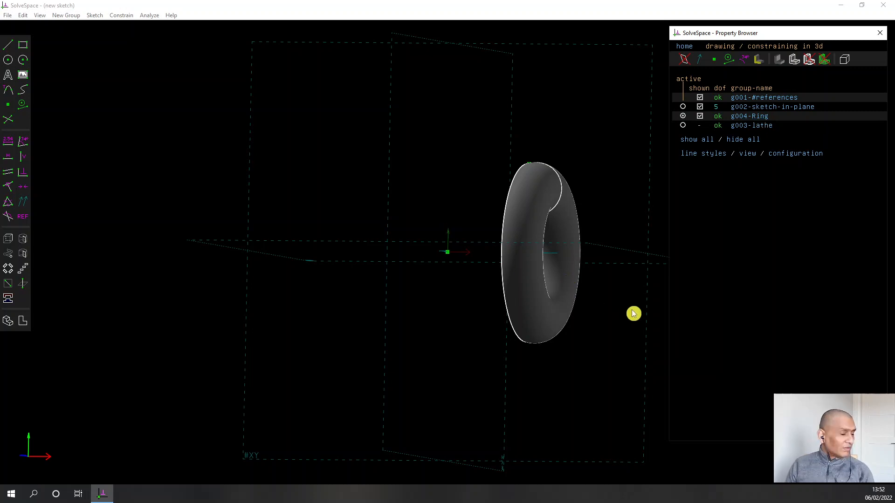
pyautogui.moveTo(612, 304); pyautogui.dragTo(489, 296, button='right')
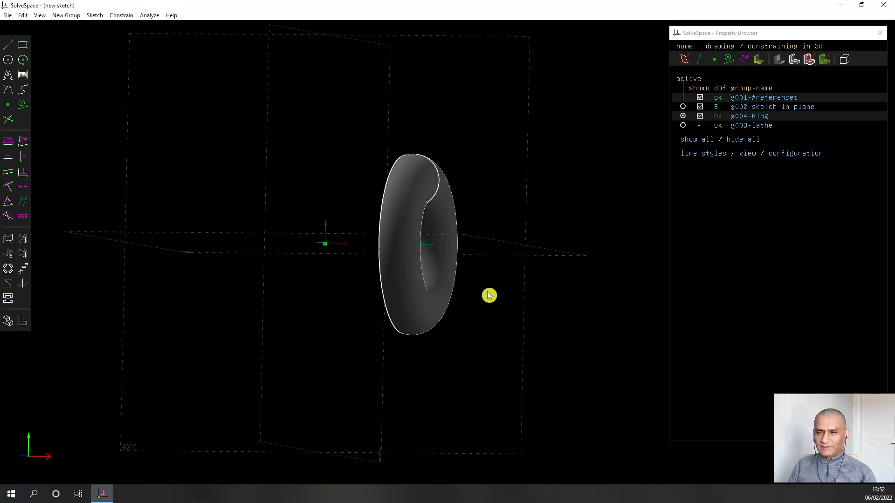
pyautogui.moveTo(489, 295); pyautogui.dragTo(589, 308, button='middle')
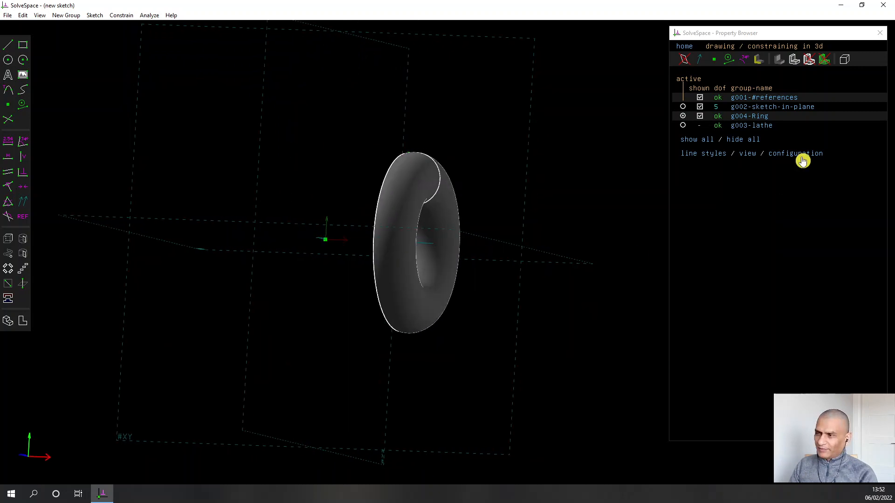
# - Delete the g003-lathe and g004-Ring groups so only the D-shaped sketch group remains
pyautogui.click(683, 126)
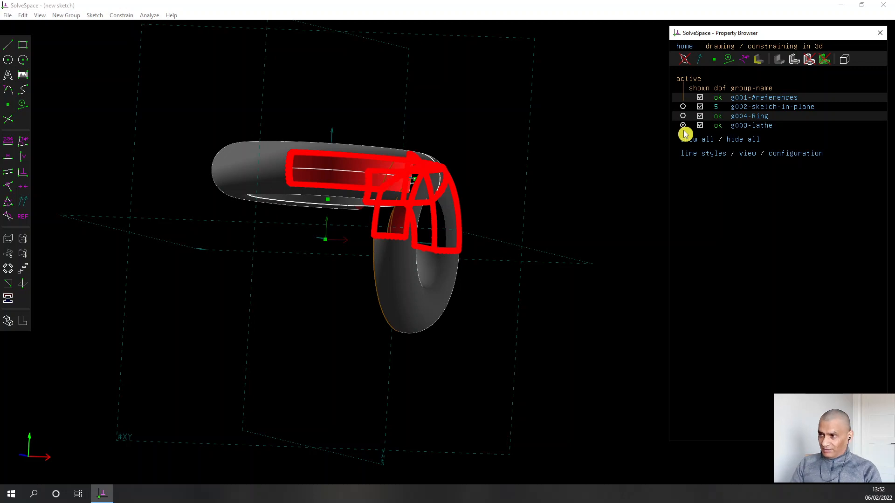
pyautogui.click(749, 127)
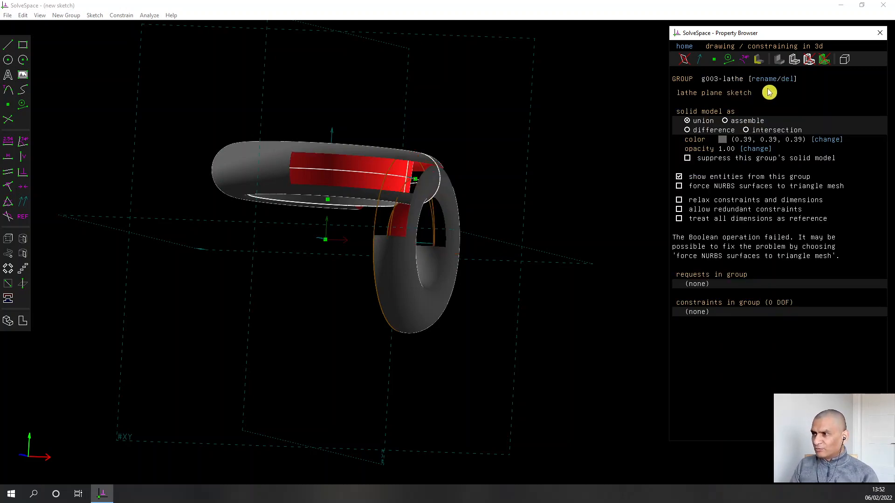
pyautogui.click(787, 80)
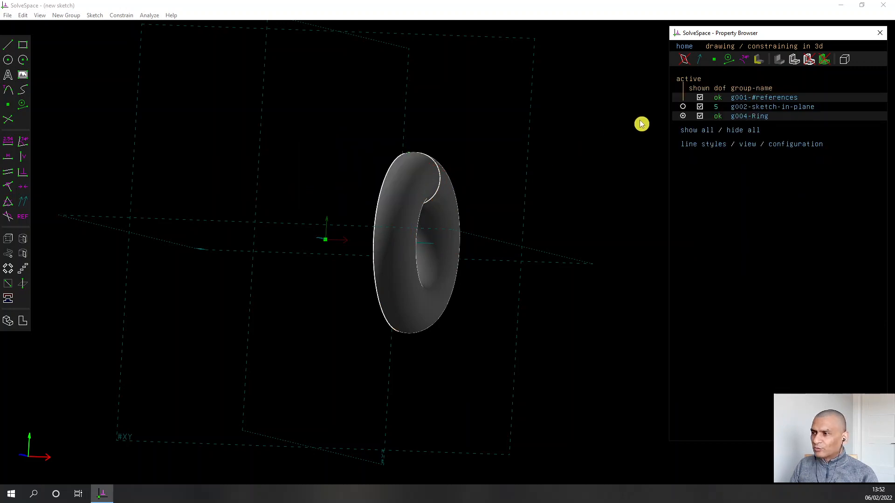
pyautogui.moveTo(356, 174); pyautogui.dragTo(368, 186, button='middle')
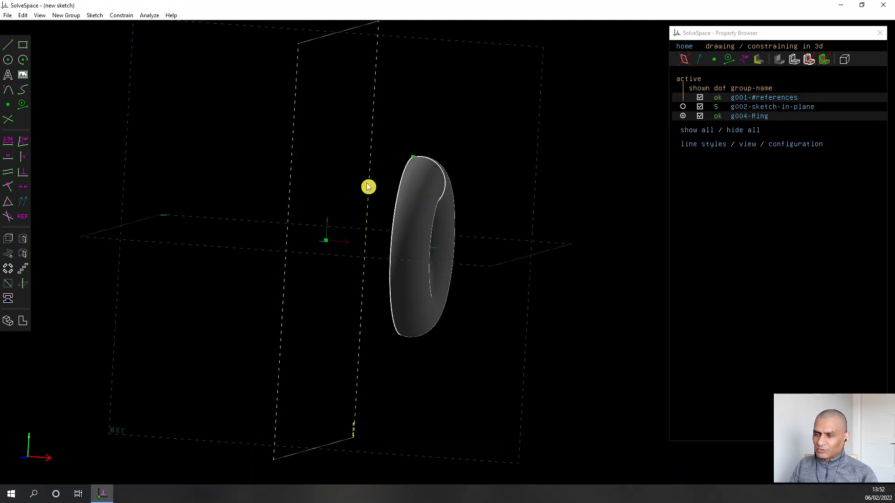
pyautogui.click(745, 119)
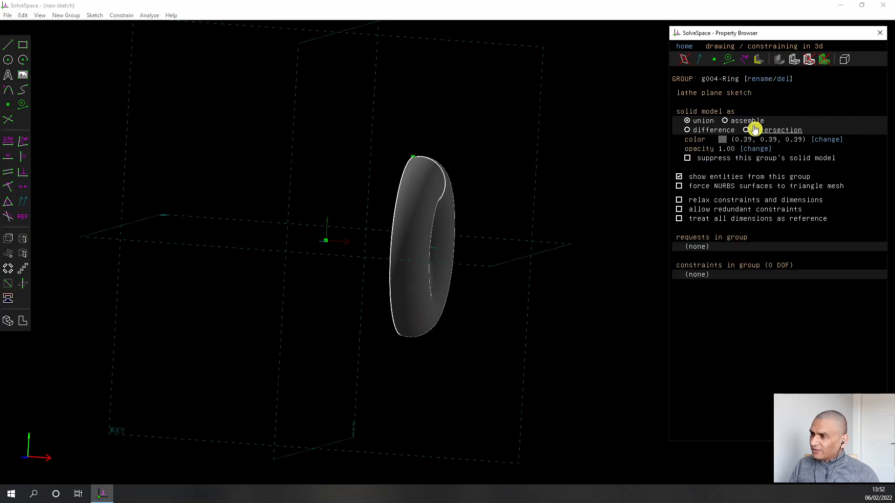
pyautogui.click(786, 79)
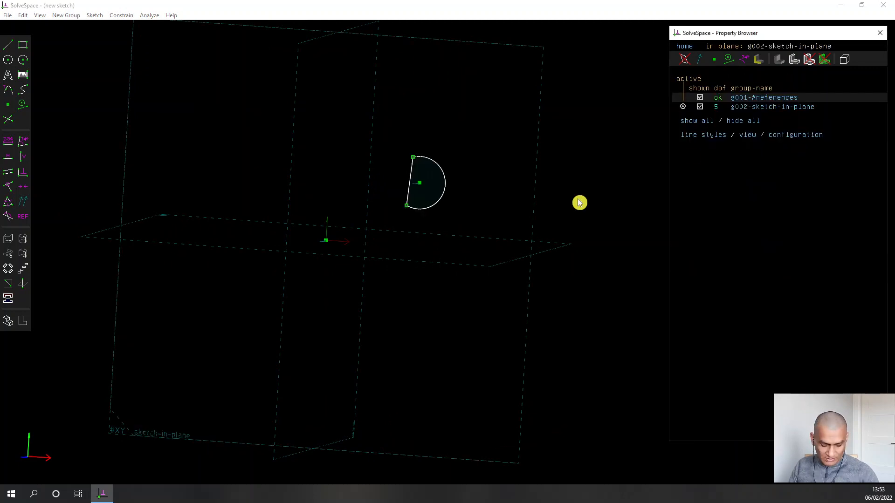
# - Revolve the D-shaped profile around the vertical Y axis through the origin
pyautogui.press('w')
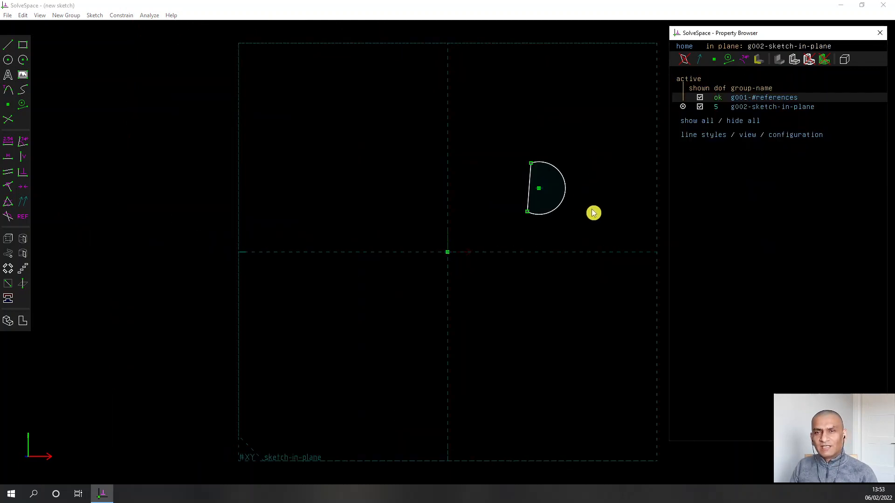
pyautogui.moveTo(599, 225); pyautogui.dragTo(519, 222, button='right')
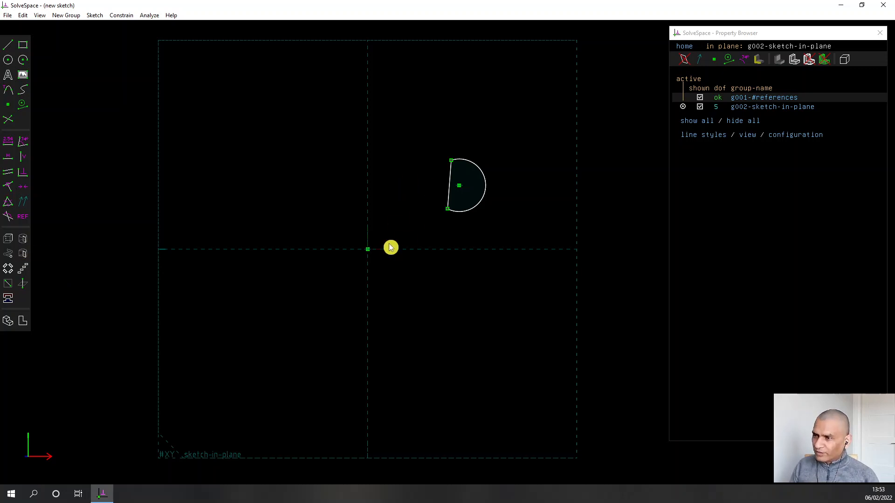
pyautogui.click(367, 251)
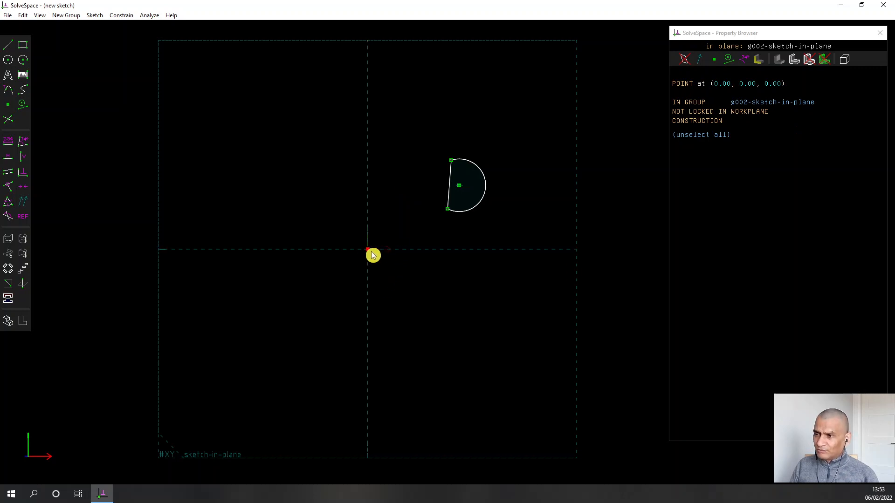
pyautogui.click(32, 441)
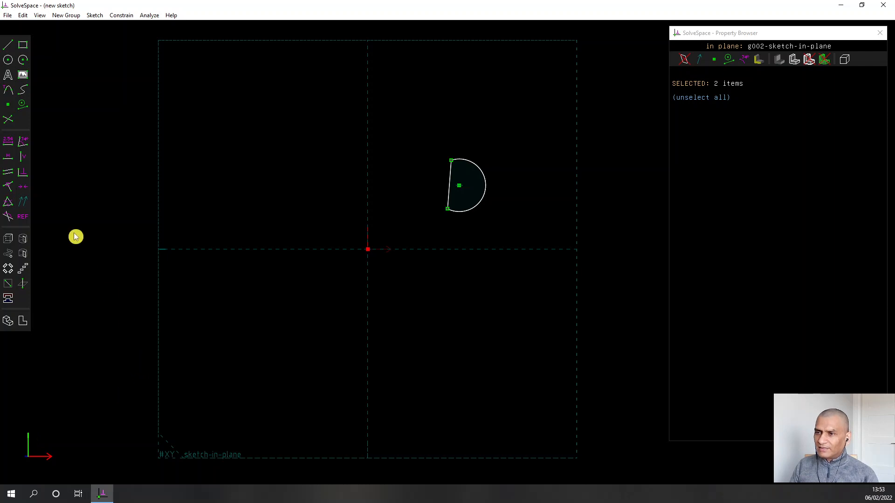
pyautogui.click(29, 257)
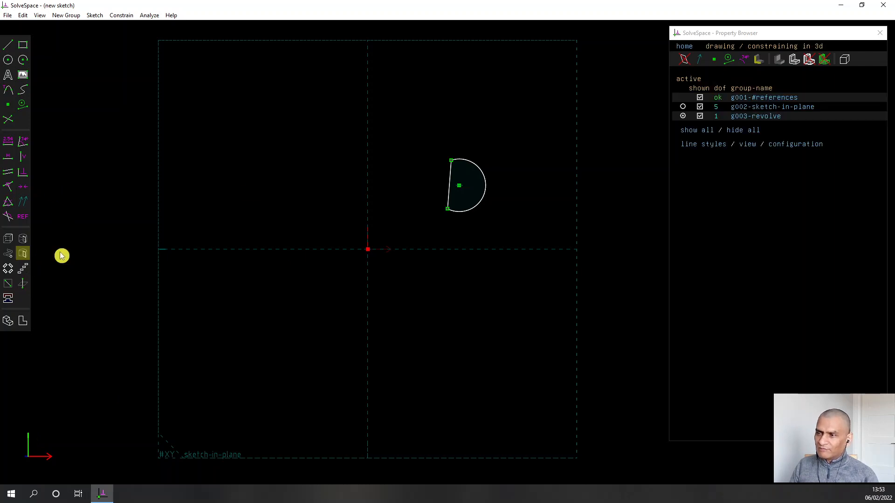
pyautogui.moveTo(455, 134); pyautogui.dragTo(452, 234, button='middle')
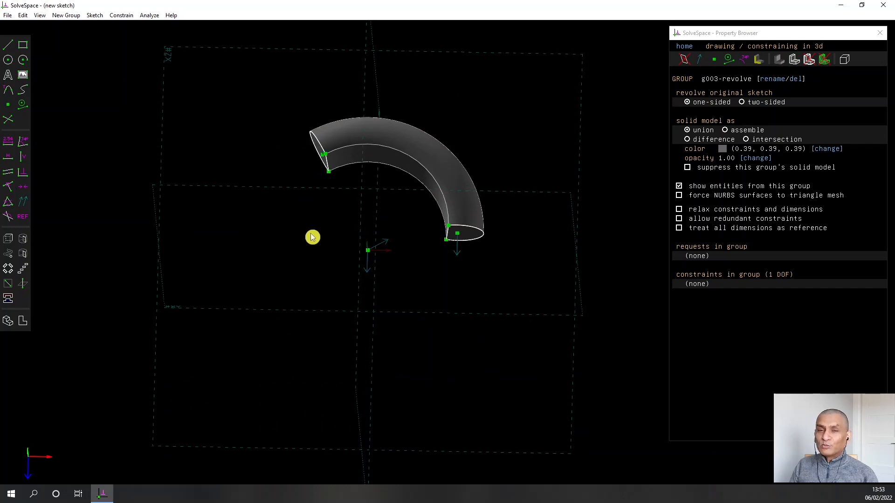
pyautogui.moveTo(314, 238); pyautogui.dragTo(314, 260, button='right')
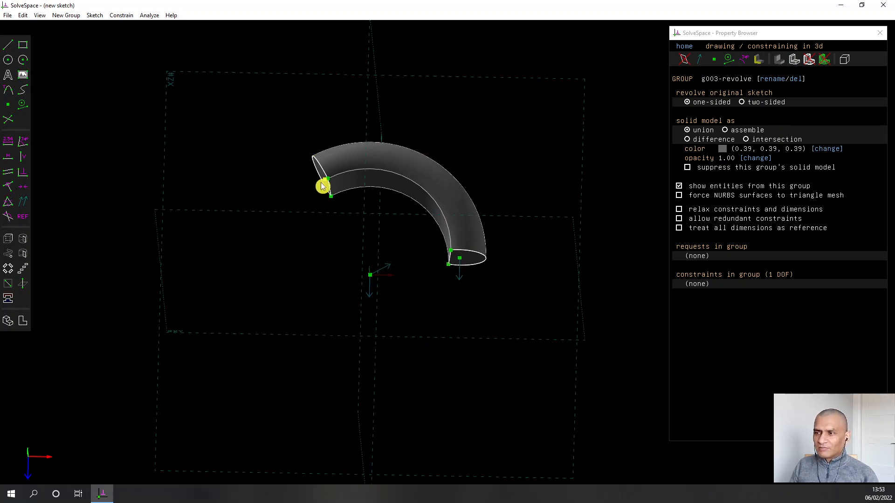
# - Vary the revolve's sweep by moving its free end around the axis, and delete the g003-revolve group
pyautogui.moveTo(323, 185); pyautogui.dragTo(469, 313)
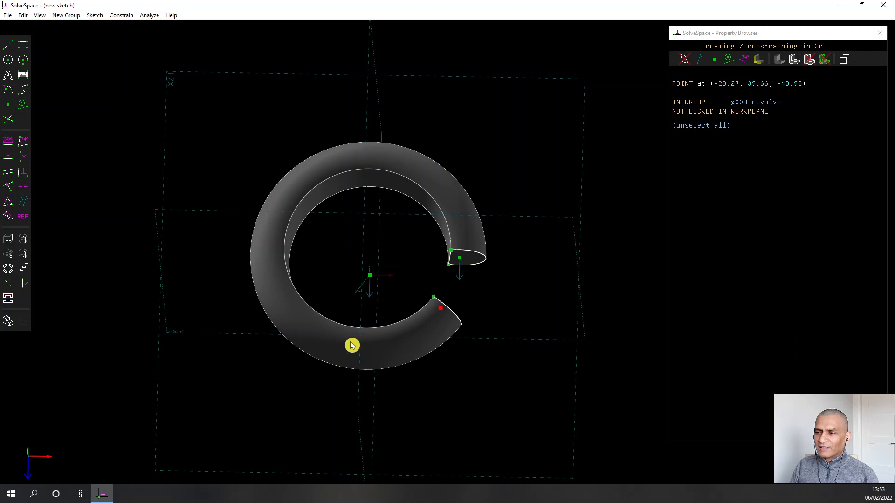
pyautogui.moveTo(306, 343); pyautogui.dragTo(424, 186)
pyautogui.moveTo(294, 181); pyautogui.dragTo(273, 213)
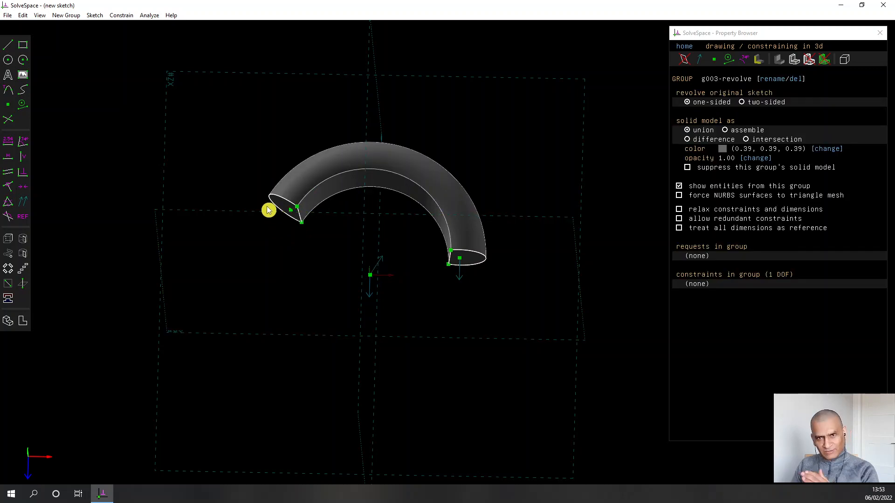
pyautogui.click(795, 80)
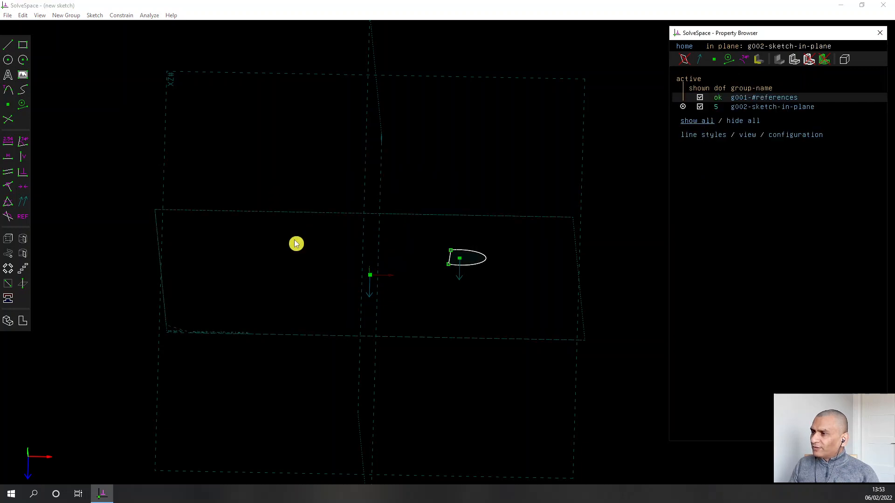
# - Revolve the D-shaped profile again around the Y axis through the origin and shorten the sweep to a small arc segment
pyautogui.hotkey('shift', 'w')
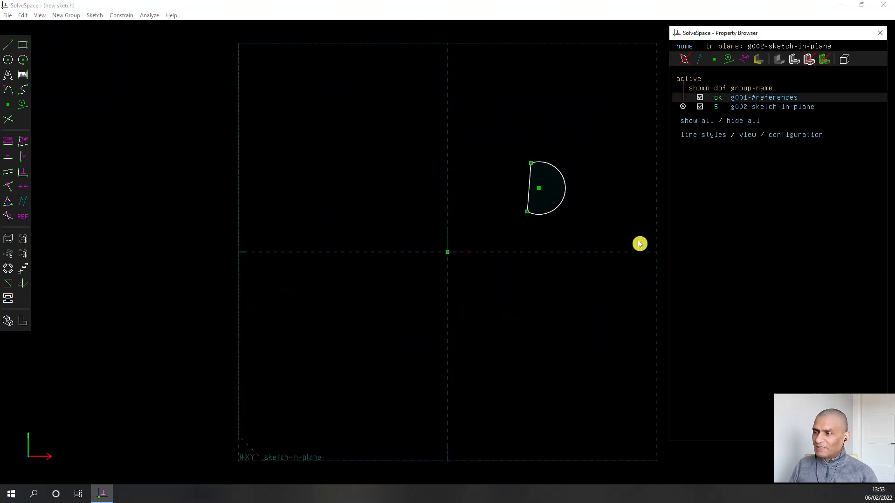
pyautogui.moveTo(620, 156); pyautogui.dragTo(560, 173, button='right')
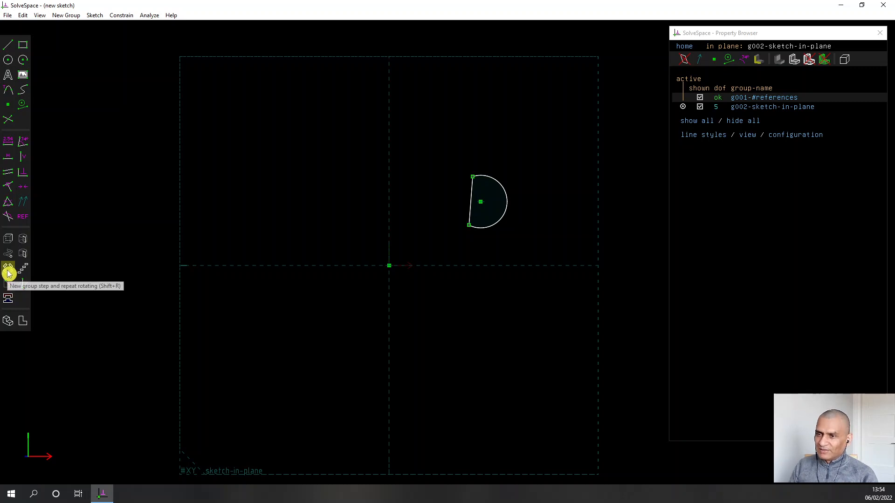
pyautogui.click(23, 254)
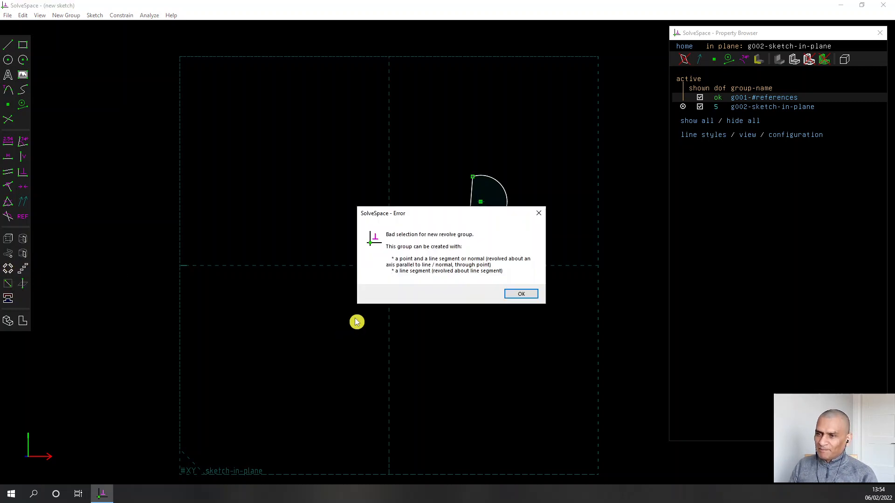
pyautogui.click(531, 294)
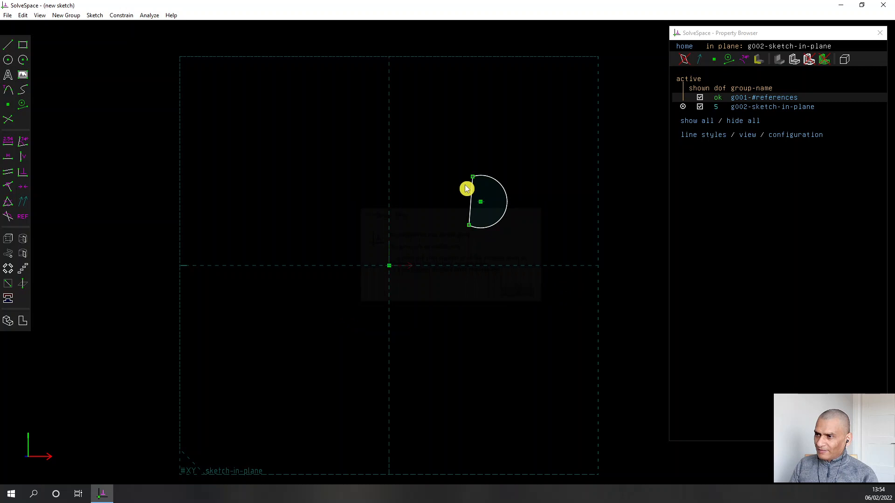
pyautogui.click(394, 267)
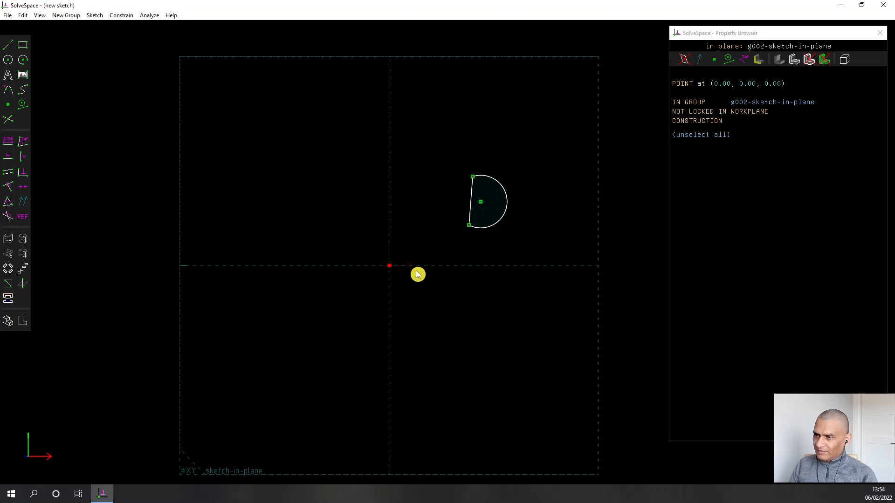
pyautogui.click(35, 444)
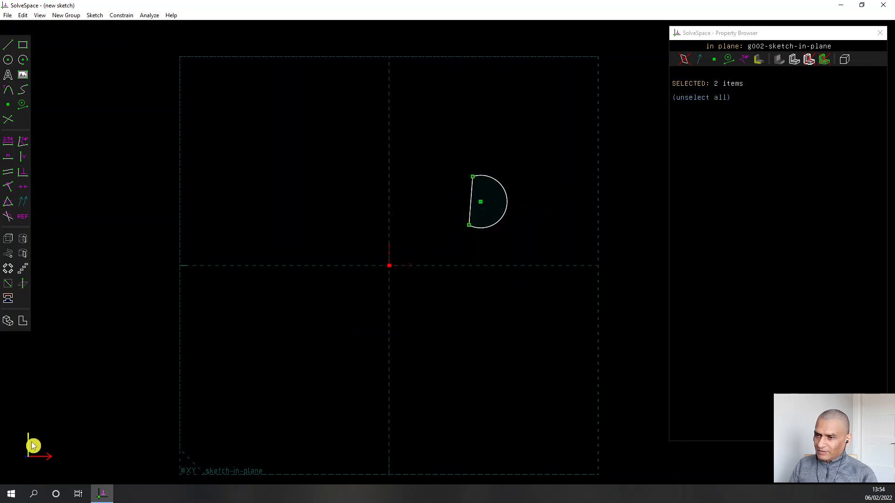
pyautogui.click(23, 255)
pyautogui.moveTo(460, 154); pyautogui.dragTo(342, 186, button='middle')
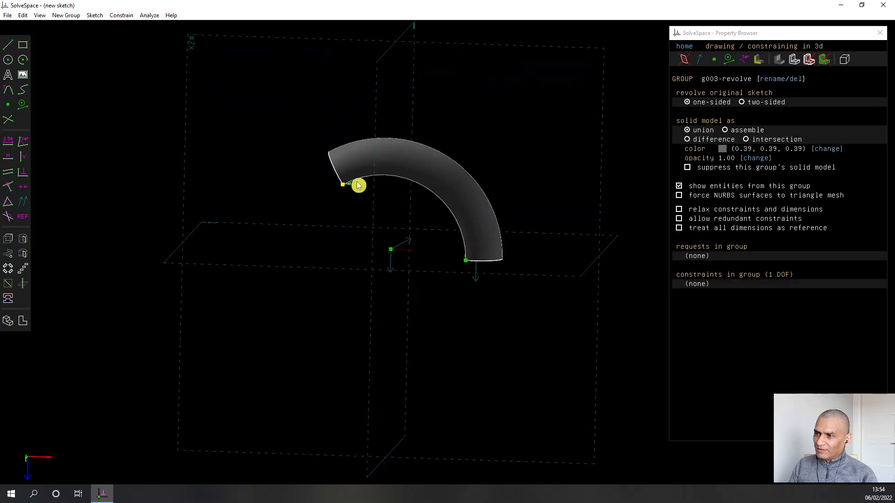
pyautogui.moveTo(358, 186); pyautogui.dragTo(458, 194)
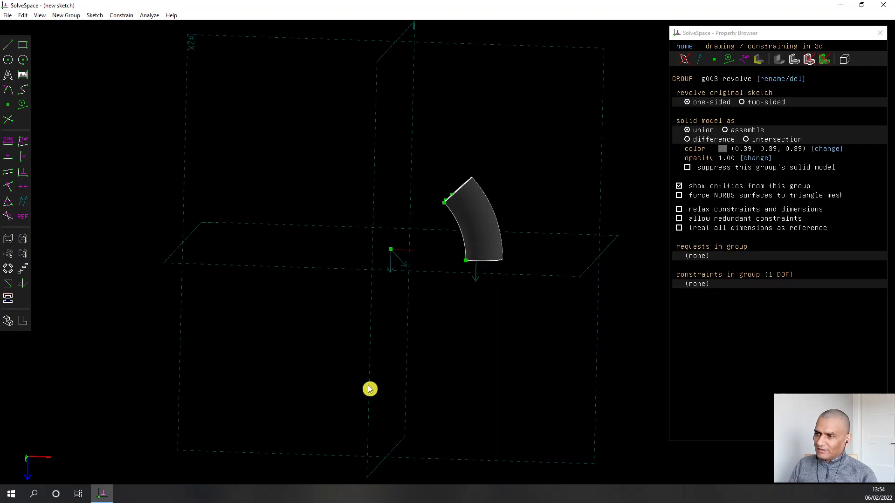
# - Repeat the revolved segment three times with a rotating step-and-repeat group around the vertical Y axis through the origin
pyautogui.moveTo(421, 347); pyautogui.dragTo(428, 291, button='middle')
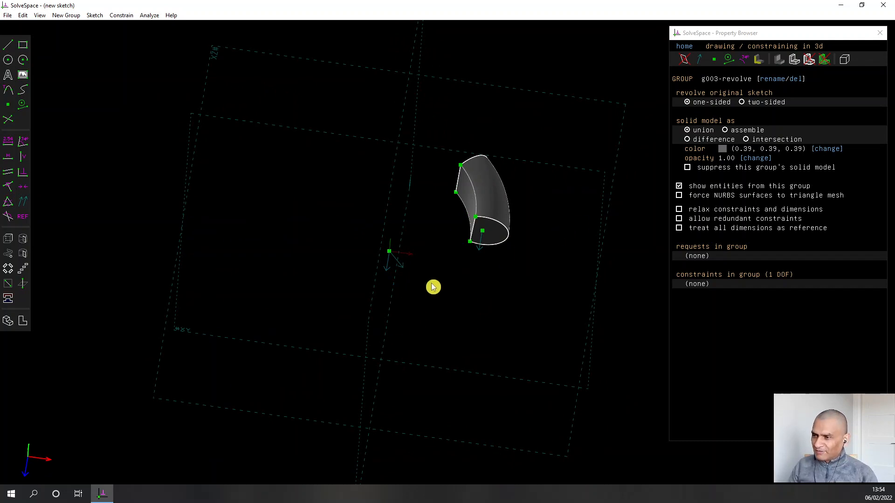
pyautogui.moveTo(433, 286)
pyautogui.mouseDown(button='middle')
pyautogui.moveTo(430, 308)
pyautogui.moveTo(410, 301)
pyautogui.moveTo(442, 279)
pyautogui.mouseUp(button='middle')
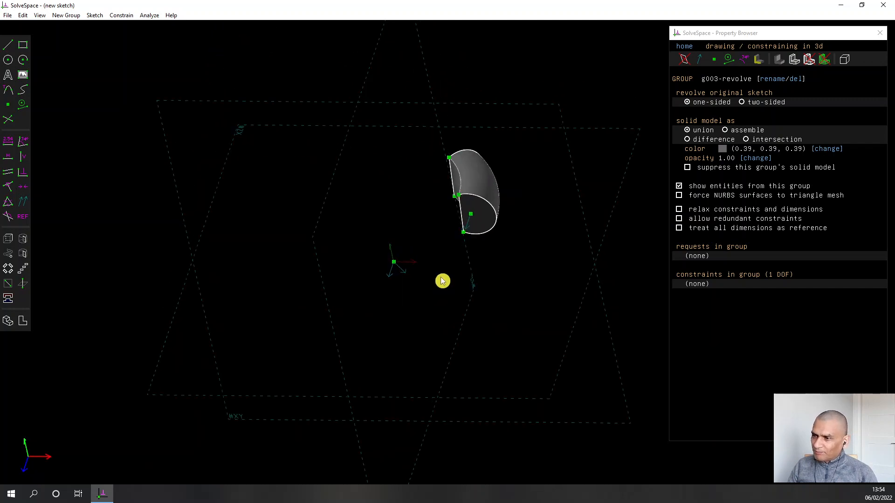
pyautogui.click(396, 267)
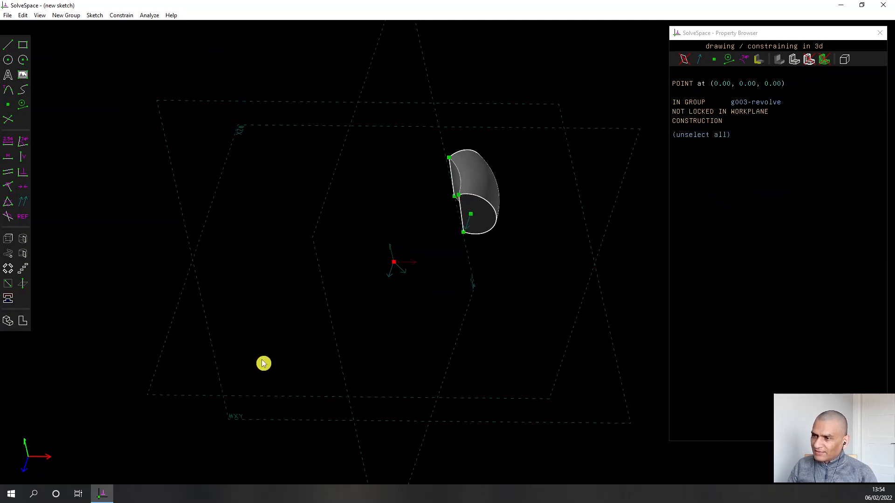
pyautogui.moveTo(262, 363); pyautogui.dragTo(247, 307, button='middle')
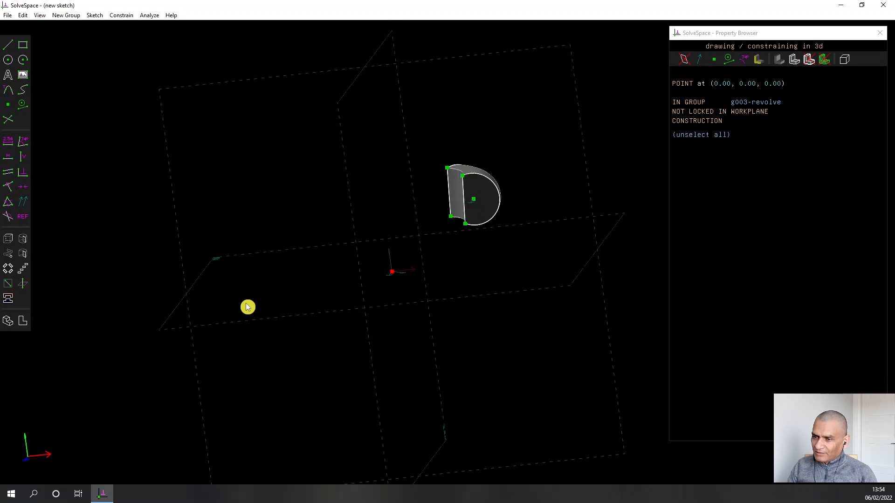
pyautogui.click(28, 446)
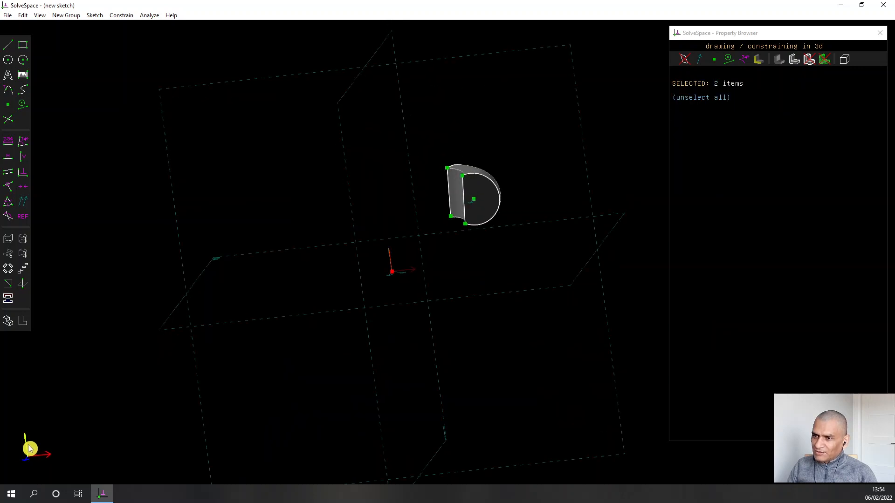
pyautogui.click(12, 270)
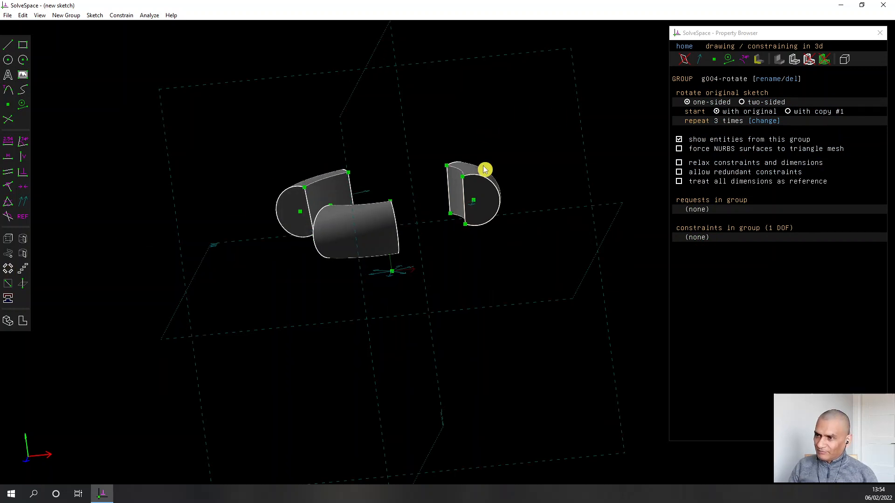
pyautogui.moveTo(484, 172); pyautogui.dragTo(424, 254, button='middle')
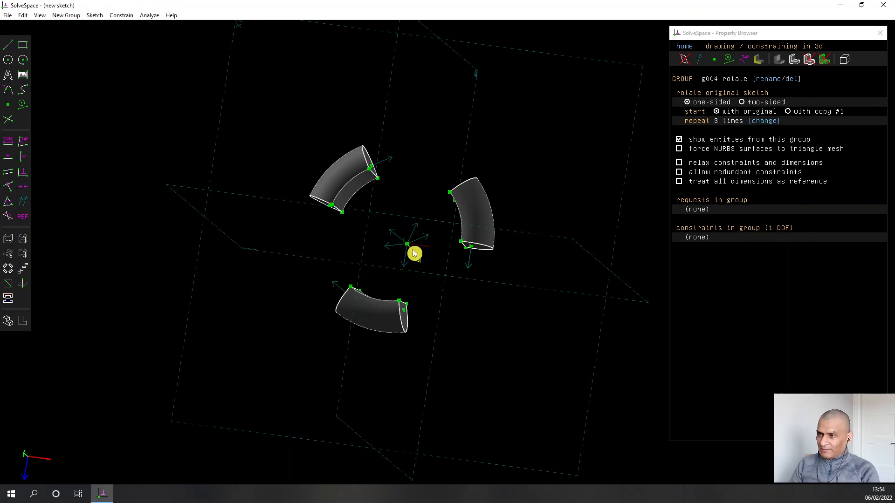
# - Compare the single segment with the rotated copies by activating g003-revolve and returning to g004-rotate
pyautogui.click(685, 46)
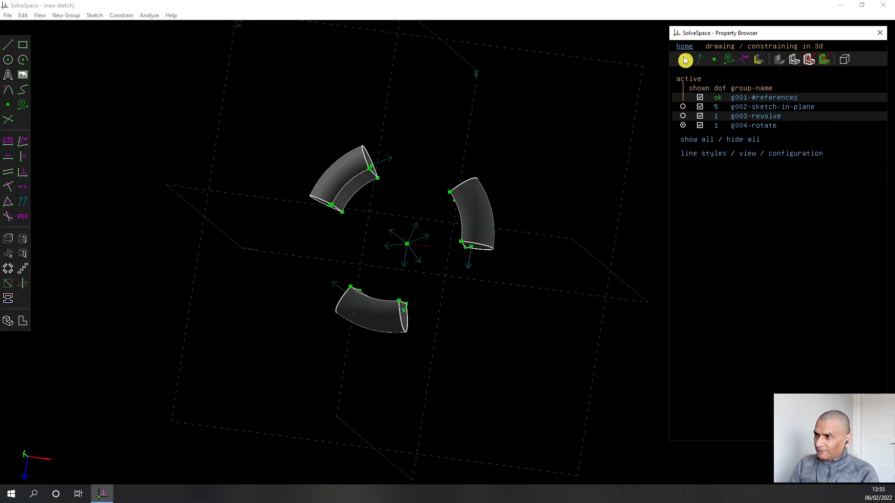
pyautogui.click(683, 116)
pyautogui.moveTo(512, 268); pyautogui.dragTo(515, 232, button='middle')
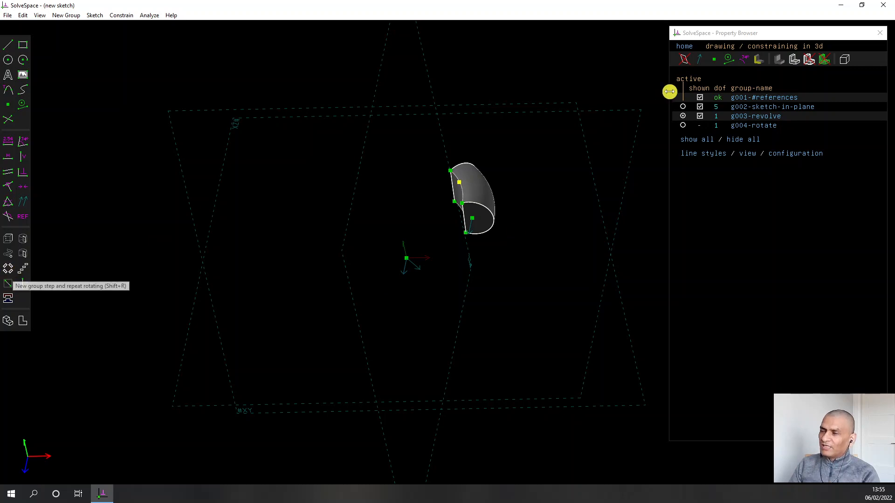
pyautogui.click(683, 126)
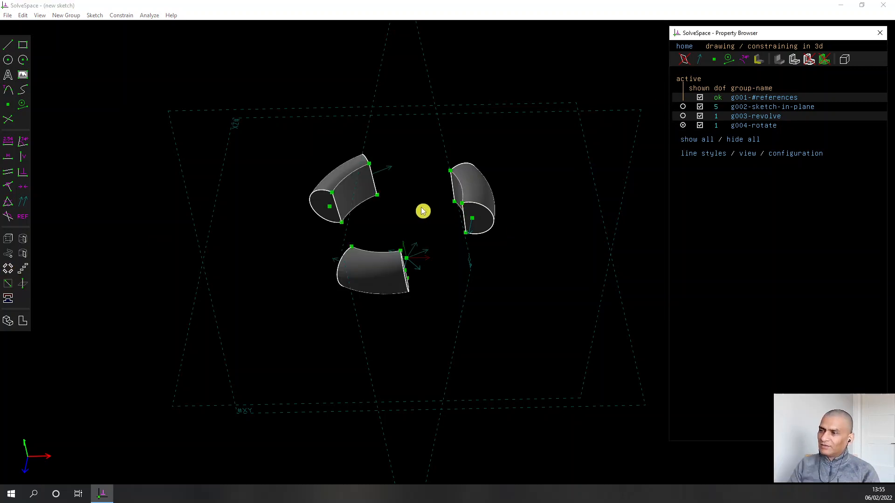
pyautogui.moveTo(435, 205); pyautogui.dragTo(380, 205, button='middle')
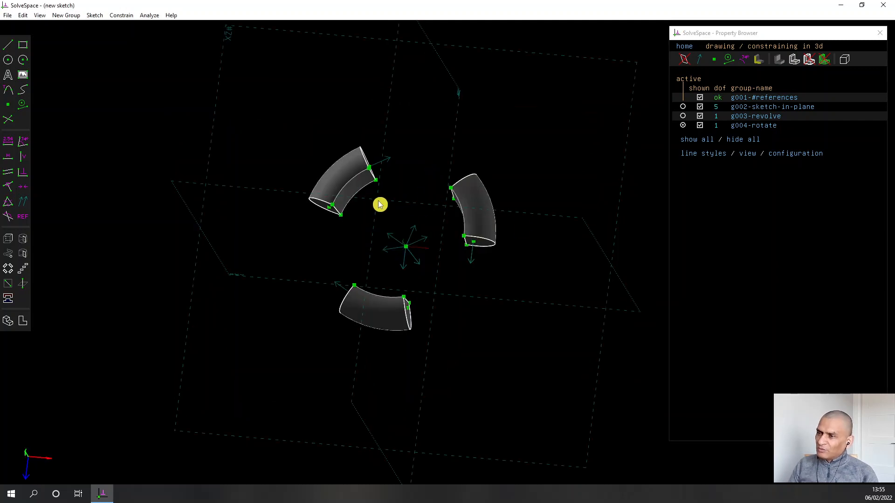
# - Set the g004-rotate group to repeat the revolved segment 4 times, and increase the repetitions to 5
pyautogui.click(760, 132)
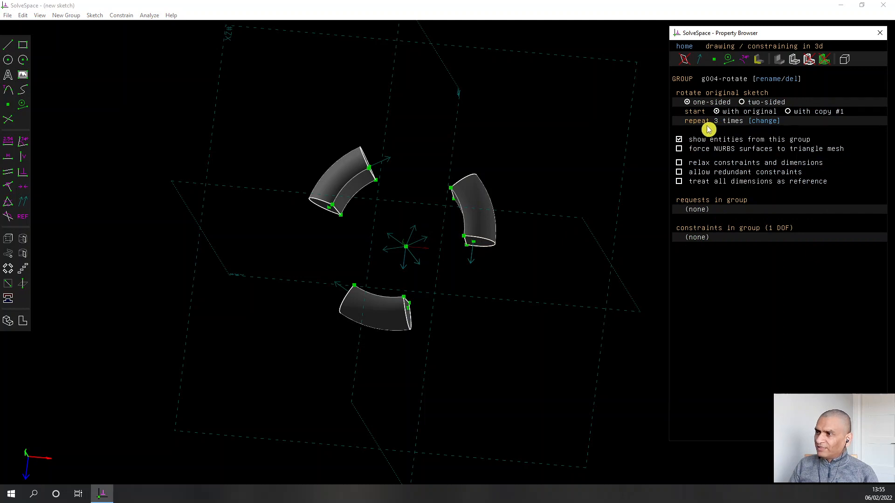
pyautogui.click(770, 120)
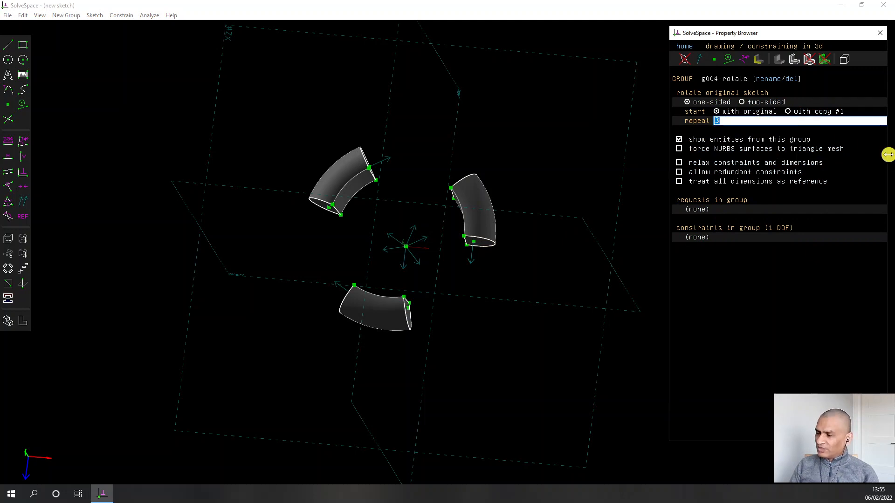
pyautogui.write('4')
pyautogui.press('Return')
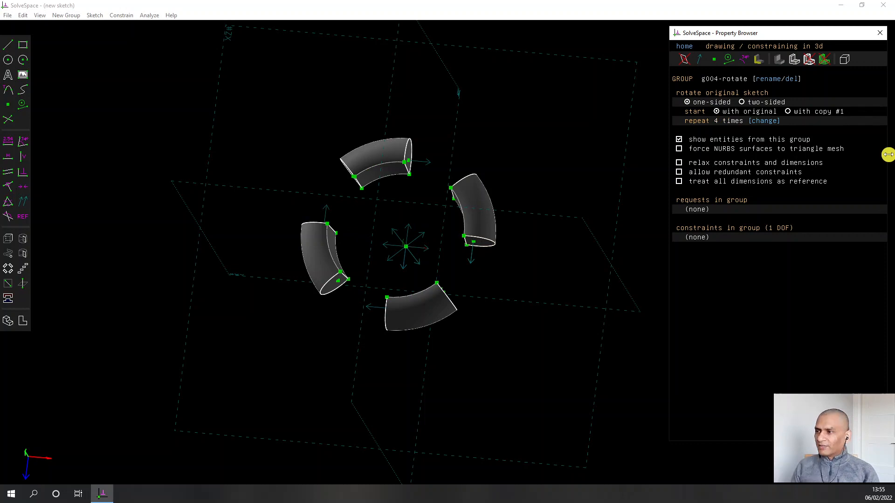
pyautogui.click(769, 121)
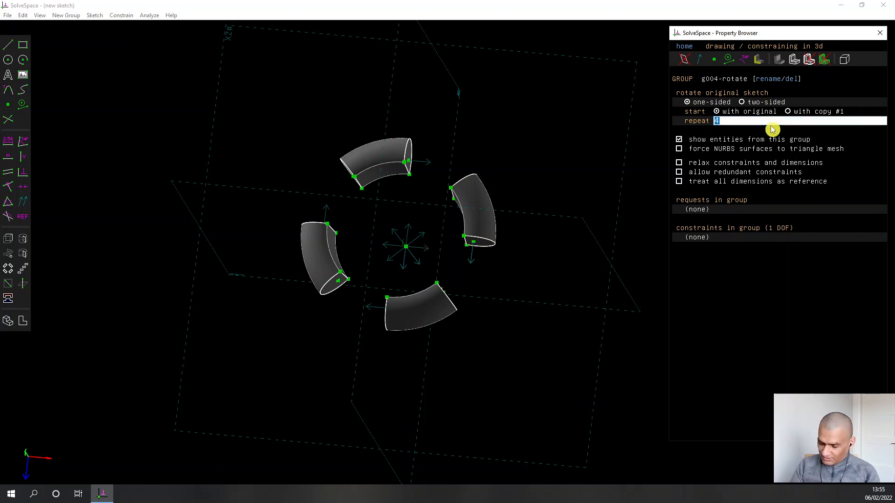
pyautogui.press('Return')
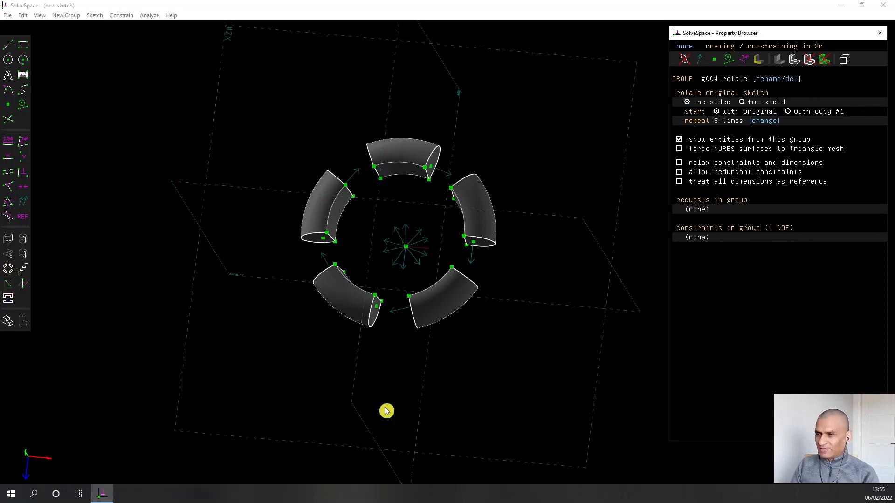
pyautogui.moveTo(382, 379); pyautogui.dragTo(382, 363, button='middle')
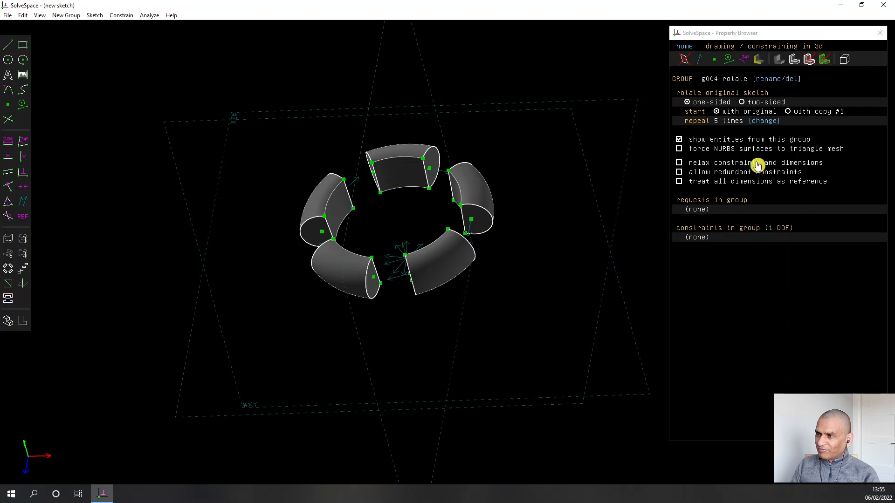
# - Delete the g004-rotate group so that only the single revolved segment remains
pyautogui.click(684, 46)
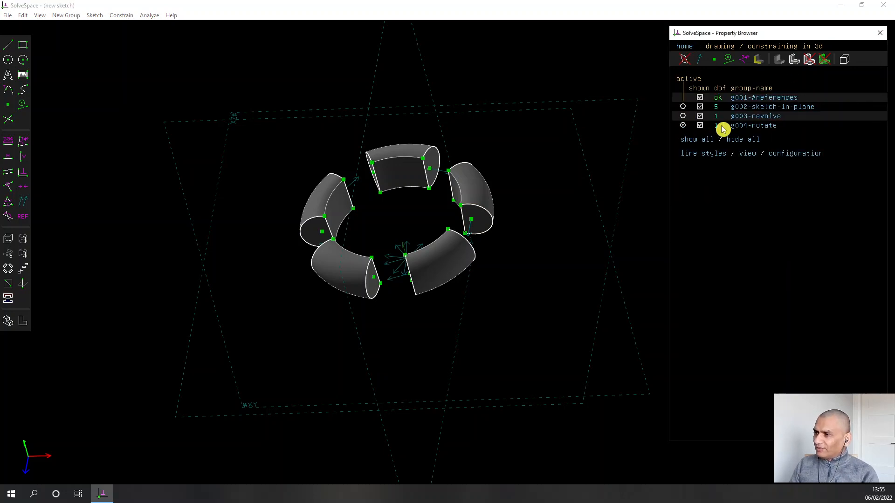
pyautogui.click(755, 126)
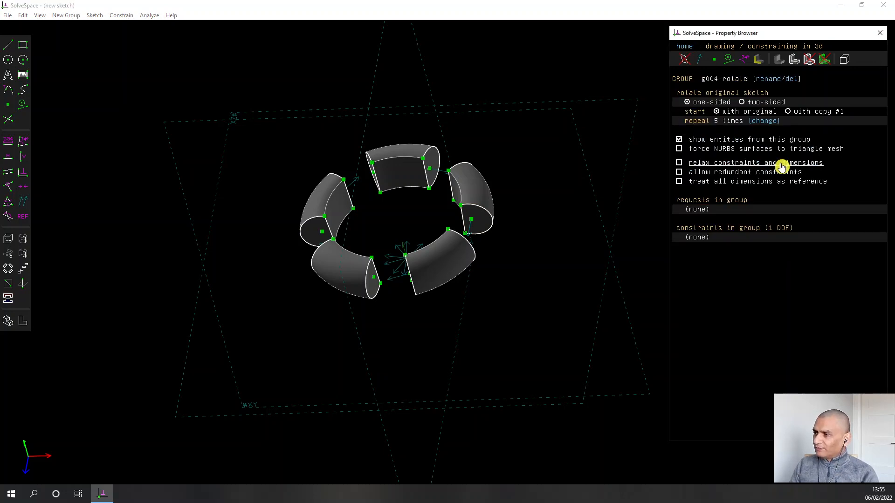
pyautogui.click(793, 81)
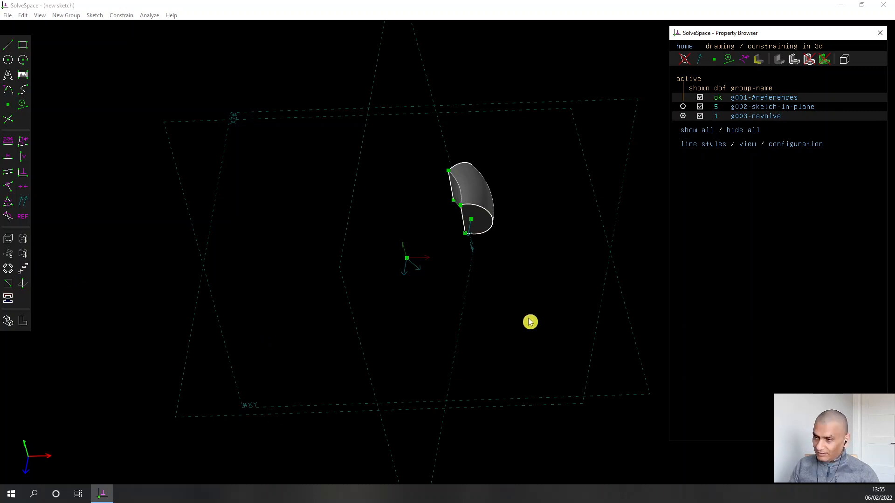
# - Repeat the revolved segment three times with a translating step-and-repeat group and move the copies closer together
pyautogui.moveTo(517, 323); pyautogui.dragTo(453, 327, button='right')
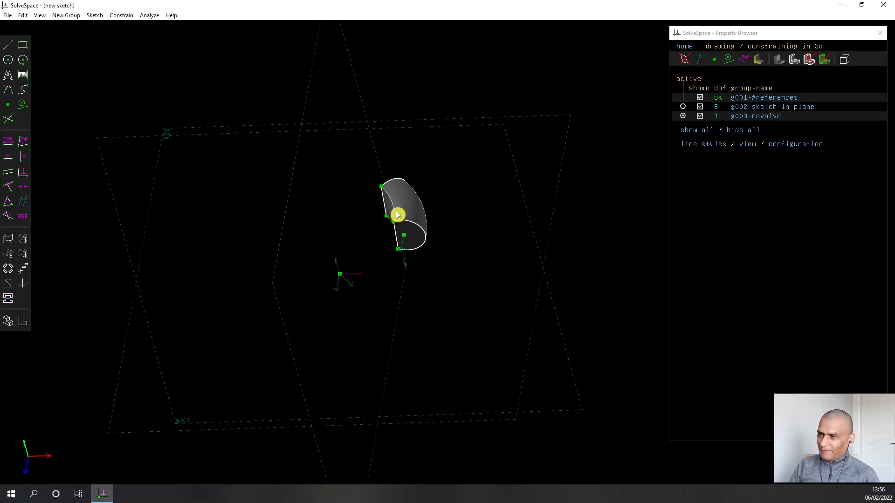
pyautogui.click(24, 271)
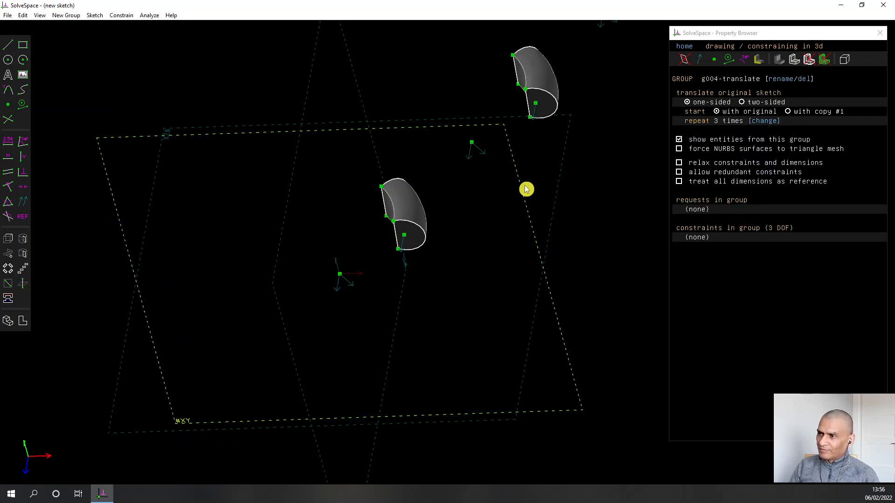
pyautogui.moveTo(569, 196); pyautogui.dragTo(467, 289, button='middle')
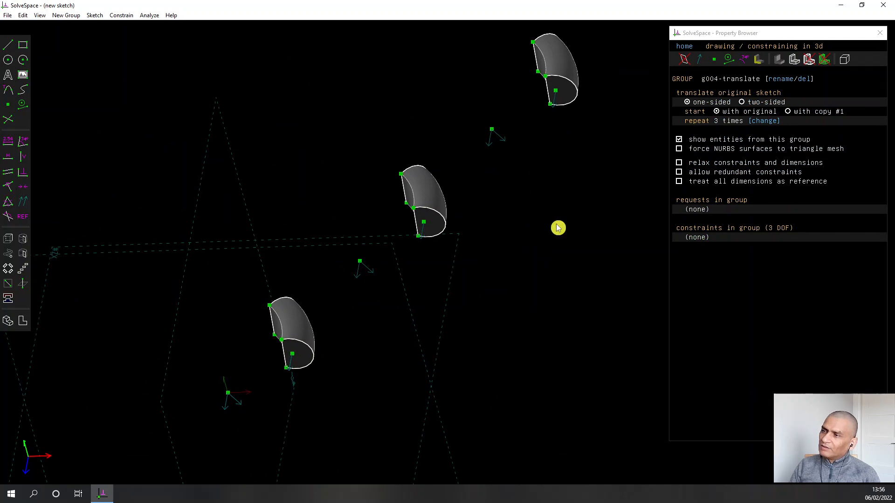
pyautogui.moveTo(558, 228); pyautogui.dragTo(541, 249, button='right')
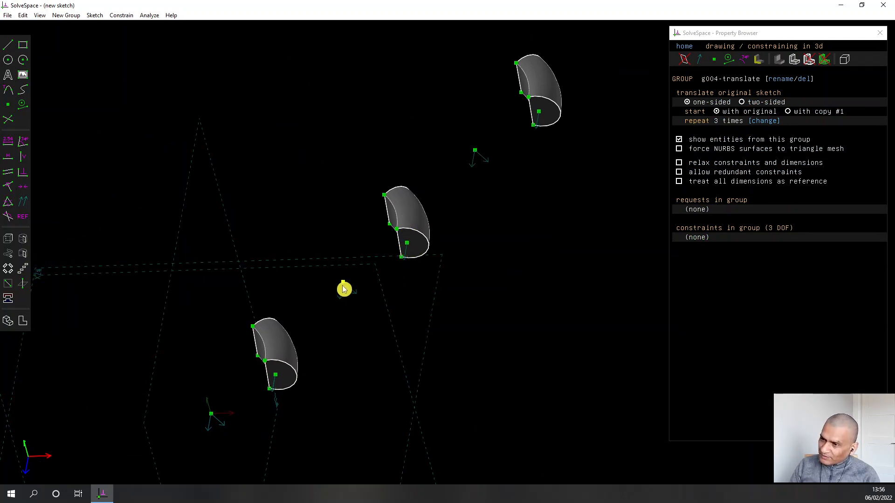
pyautogui.moveTo(348, 286); pyautogui.dragTo(311, 362)
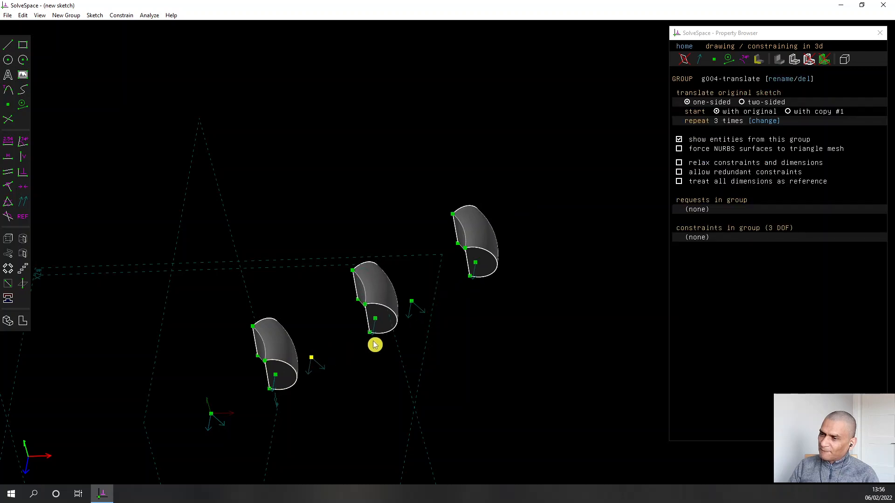
# - Constrain the distance between the origin and the first copy's translated origin point to 50
pyautogui.click(313, 359)
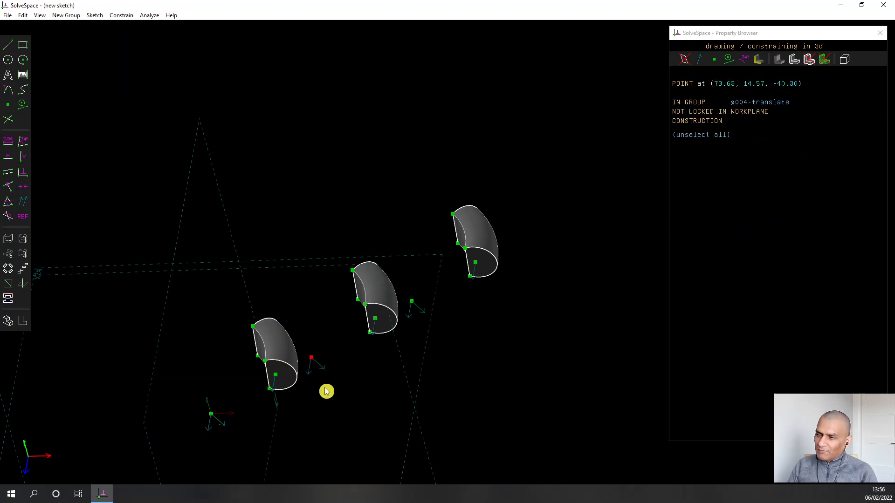
pyautogui.click(214, 419)
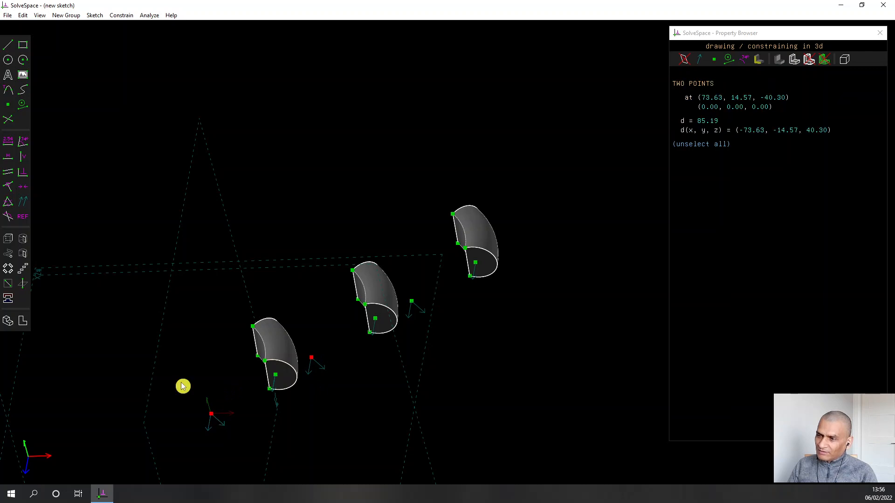
pyautogui.click(8, 141)
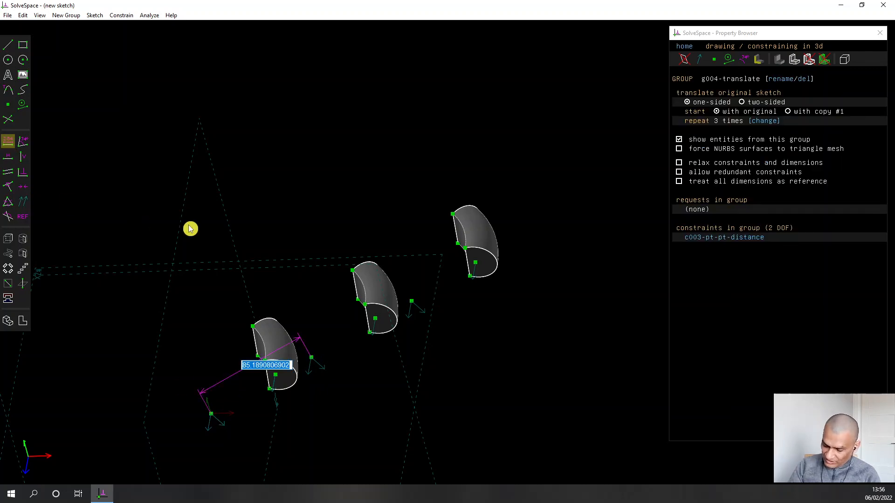
pyautogui.write('50')
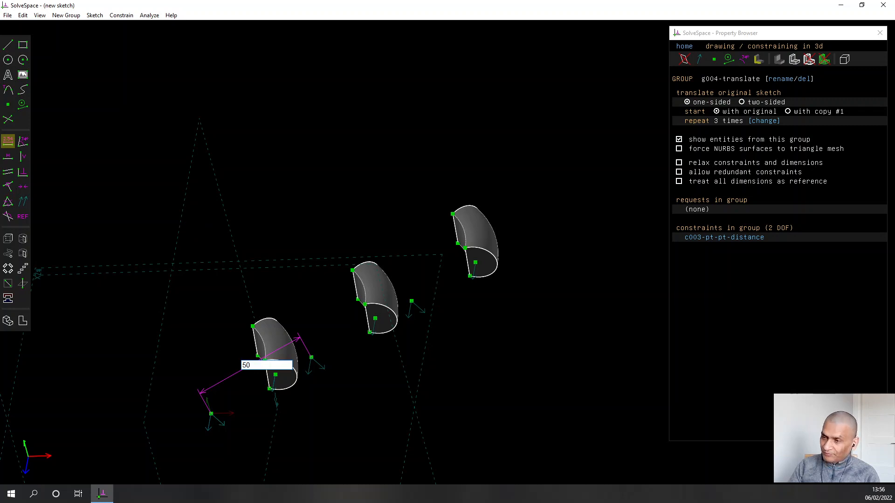
pyautogui.press('Return')
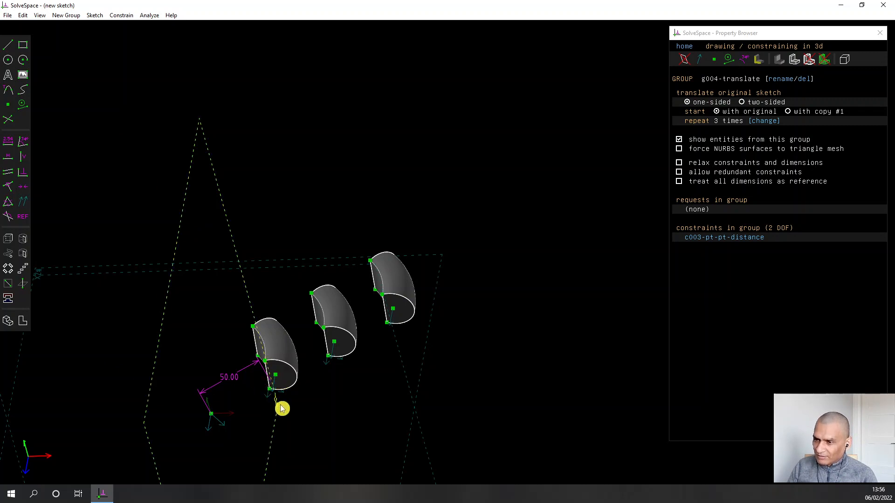
# - Vary the direction of the translated copies by moving the constrained point and the next copy's origin point
pyautogui.moveTo(282, 410); pyautogui.dragTo(275, 380, button='middle')
pyautogui.click(273, 377)
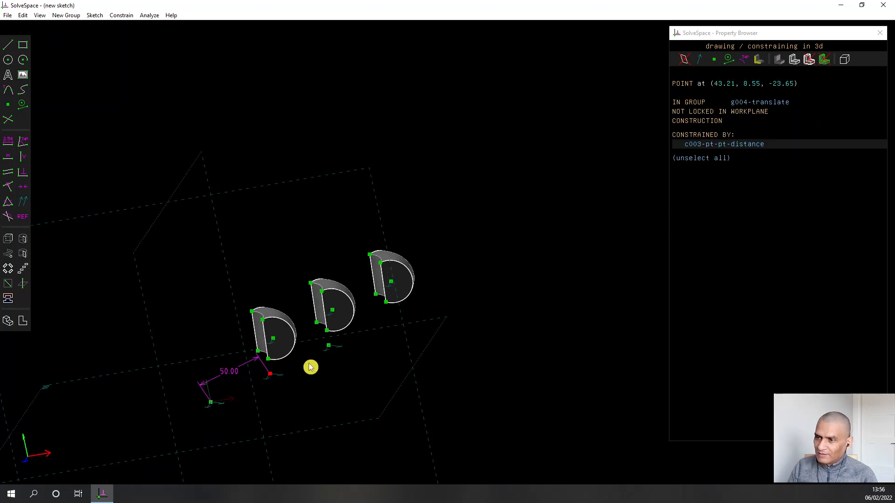
pyautogui.click(323, 363)
pyautogui.click(337, 353)
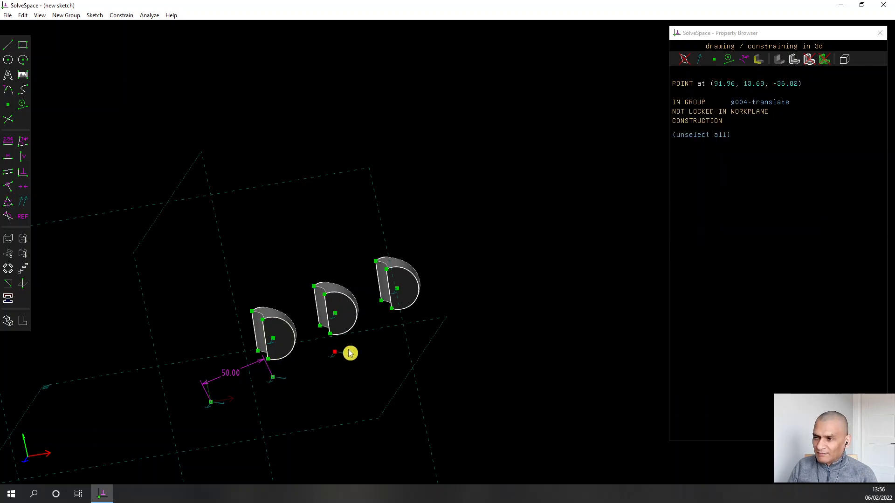
pyautogui.click(366, 359)
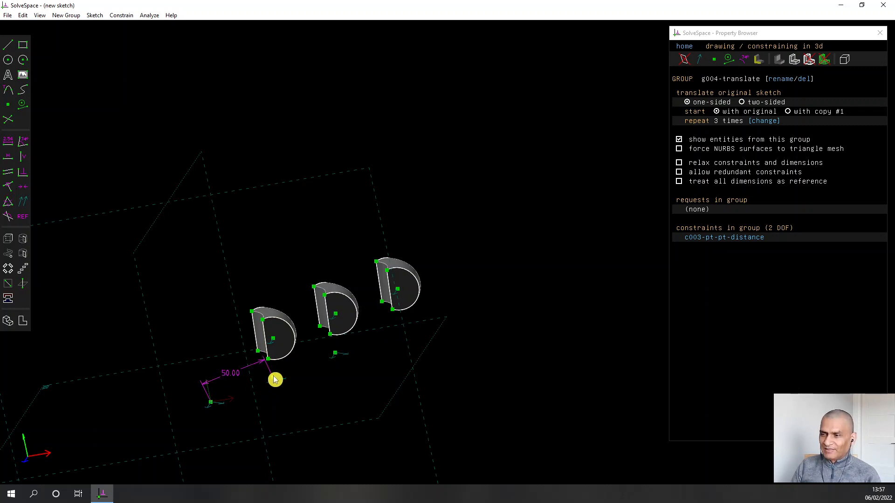
pyautogui.moveTo(275, 380)
pyautogui.mouseDown()
pyautogui.moveTo(273, 401)
pyautogui.moveTo(250, 424)
pyautogui.moveTo(278, 371)
pyautogui.moveTo(271, 340)
pyautogui.moveTo(226, 338)
pyautogui.moveTo(159, 367)
pyautogui.moveTo(182, 350)
pyautogui.moveTo(218, 345)
pyautogui.moveTo(281, 379)
pyautogui.mouseUp()
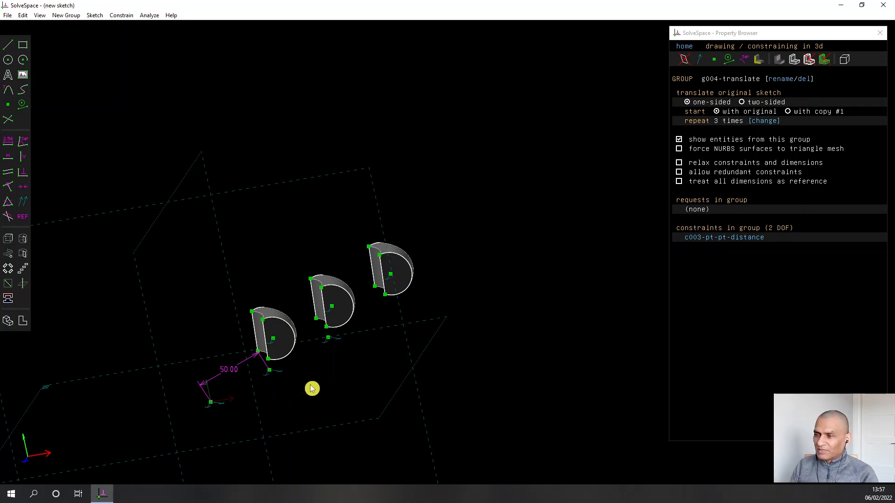
# - Delete the g004-translate group together with its distance constraint
pyautogui.moveTo(312, 388); pyautogui.dragTo(350, 346, button='right')
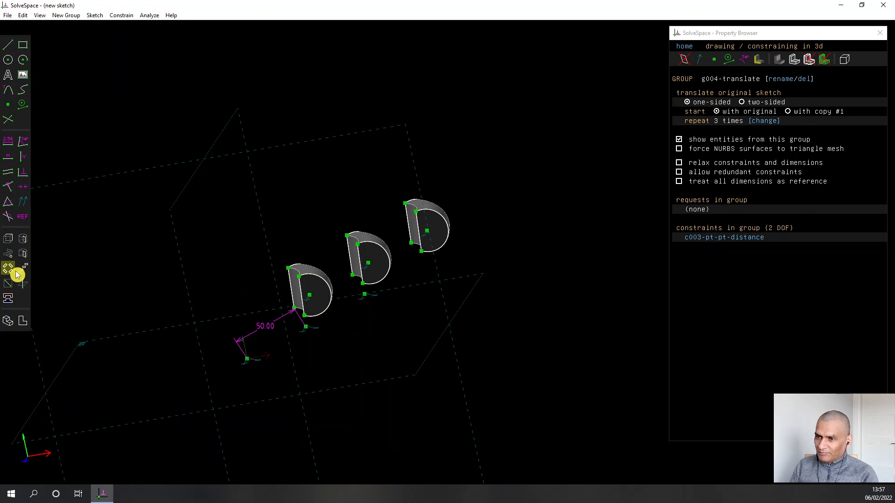
pyautogui.click(693, 47)
pyautogui.click(686, 47)
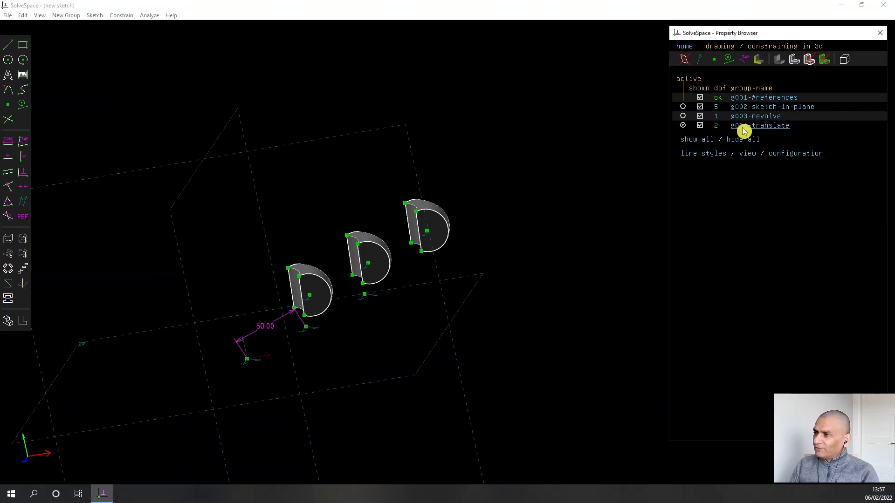
pyautogui.click(743, 127)
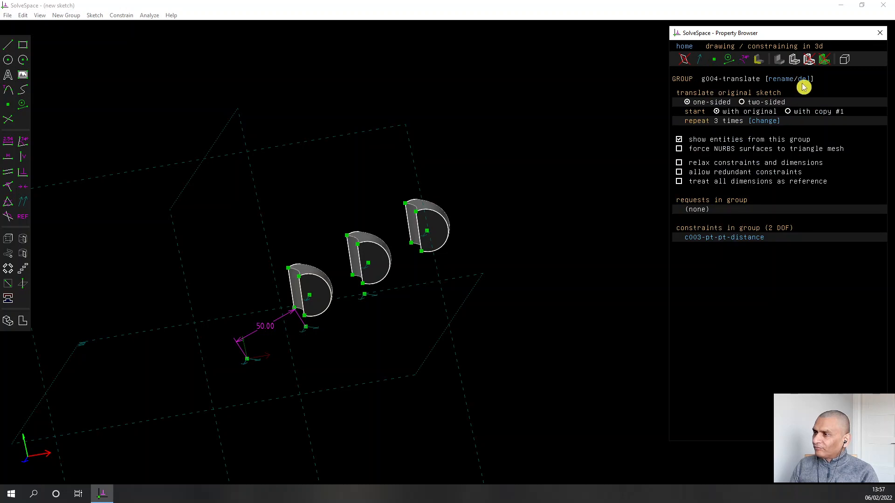
pyautogui.press('Escape')
pyautogui.press('Delete')
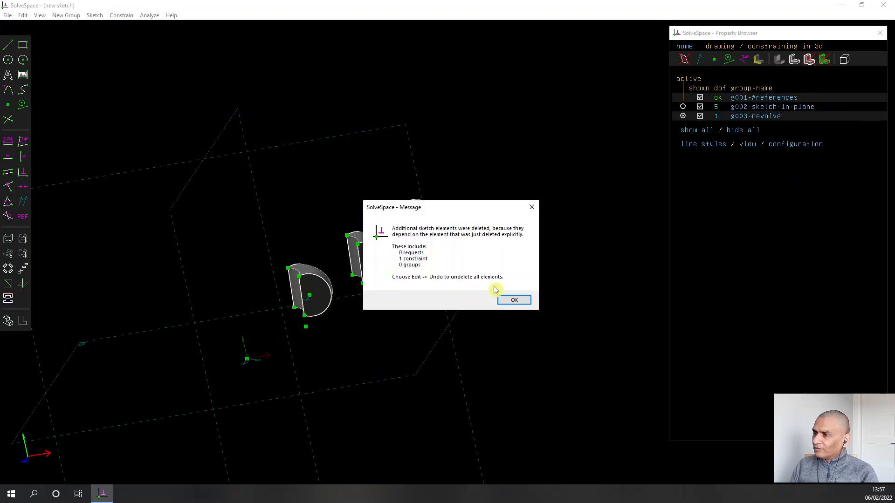
pyautogui.press('Return')
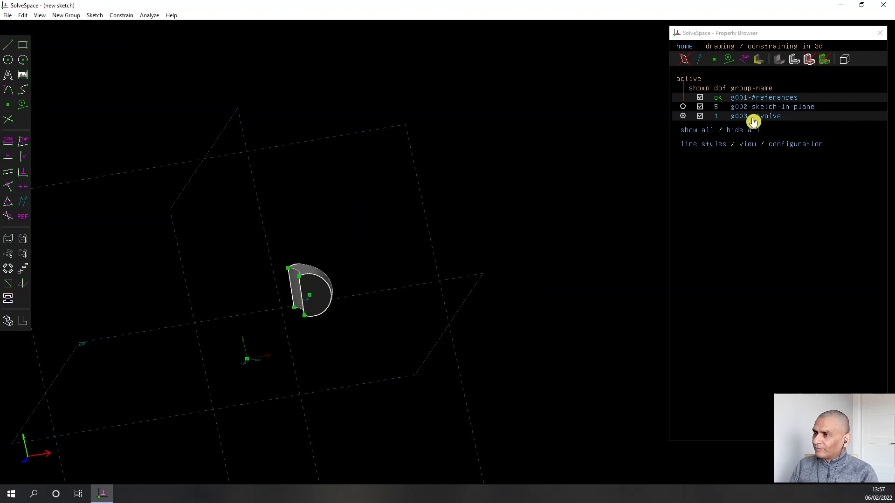
# - Delete the g003-revolve group and the whole D-shaped profile in g002-sketch-in-plane
pyautogui.click(751, 117)
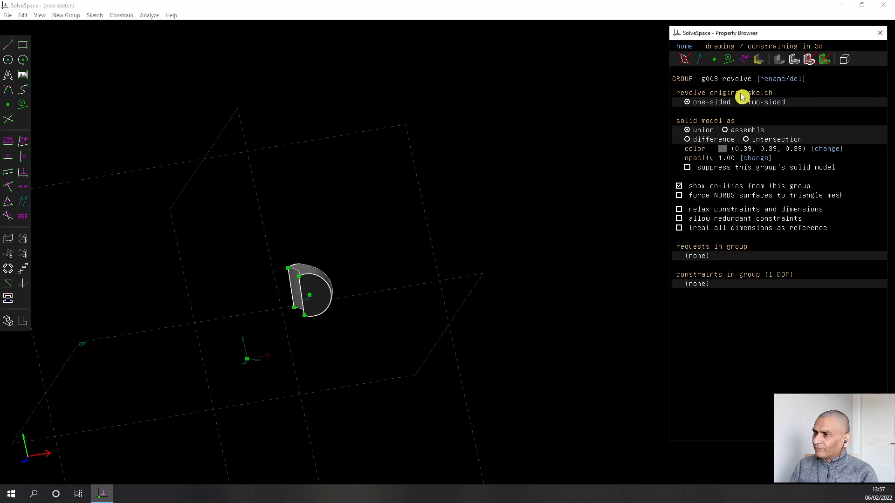
pyautogui.click(798, 79)
pyautogui.press('w')
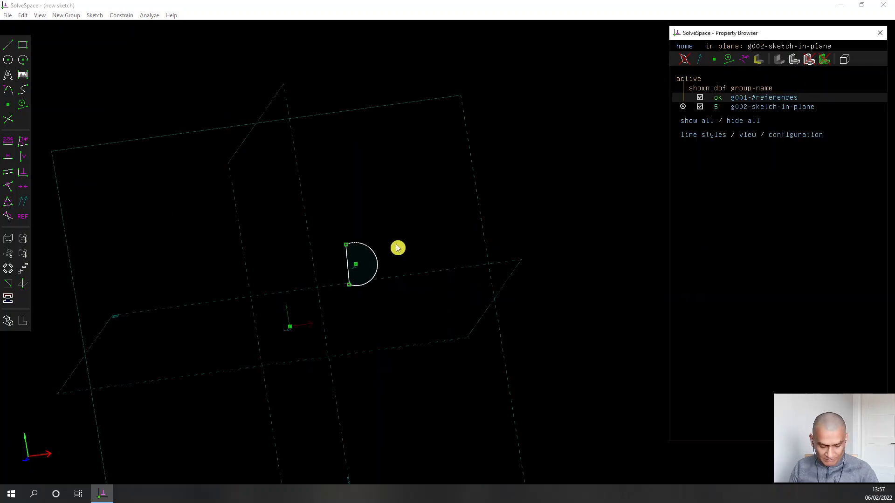
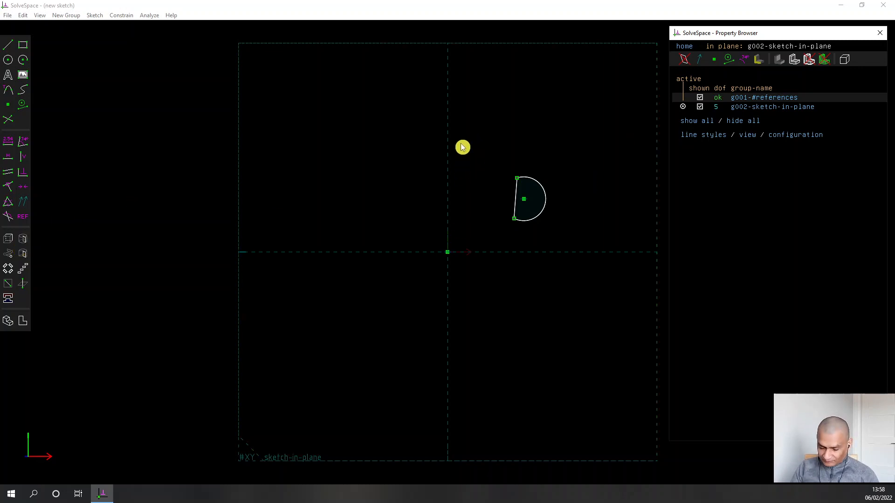
pyautogui.moveTo(460, 143); pyautogui.dragTo(569, 246)
pyautogui.press('Delete')
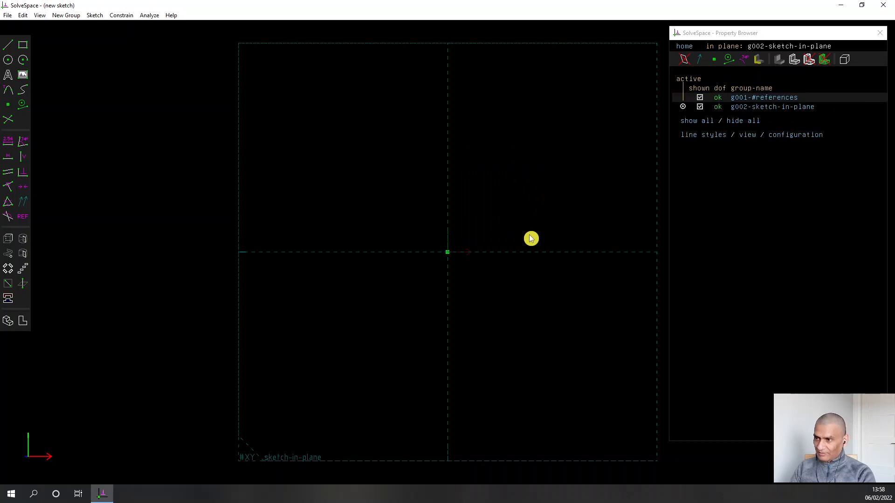
# - Draw a wide rectangle enclosing the origin in g002-sketch-in-plane
pyautogui.click(23, 45)
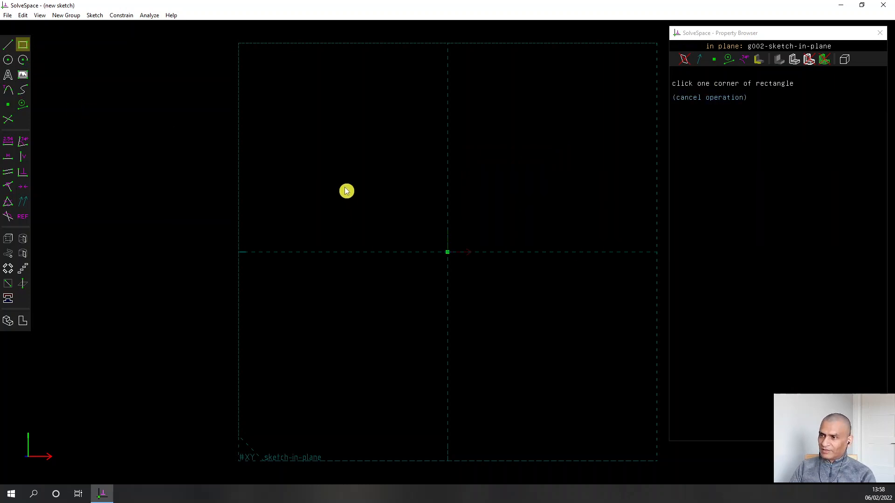
pyautogui.click(330, 151)
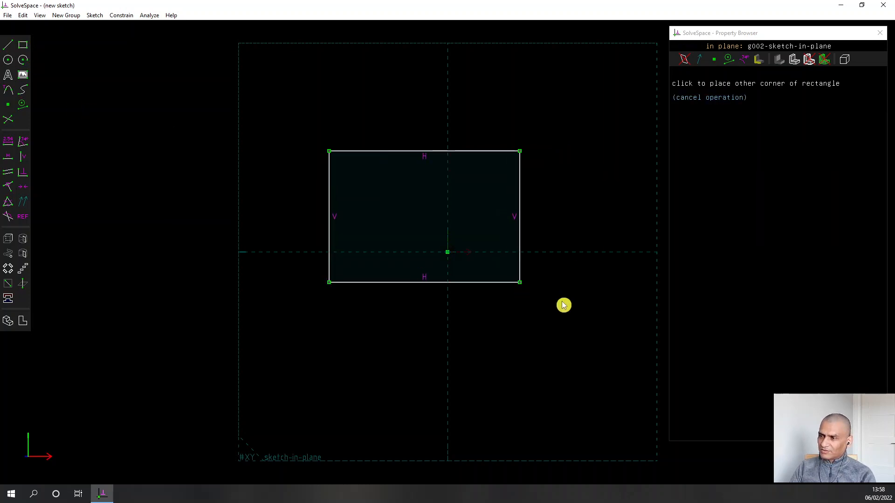
pyautogui.click(561, 331)
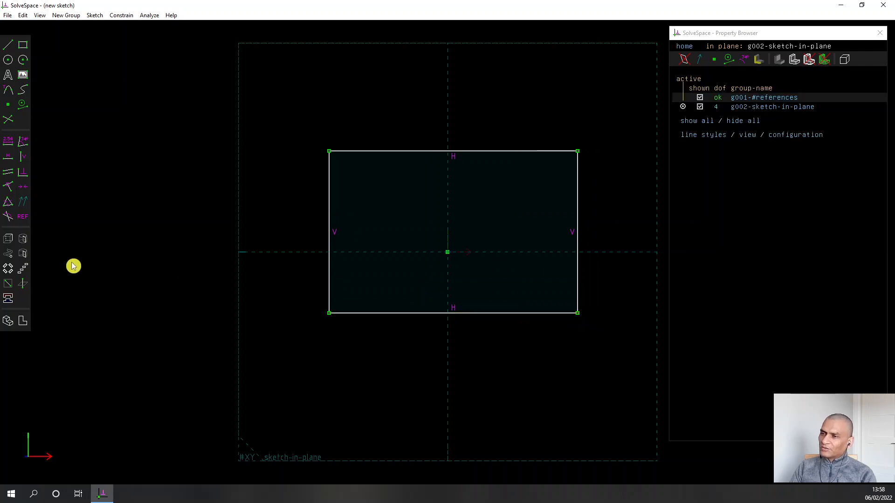
# - Extrude the rectangle in g002-sketch-in-plane into a one-sided solid block about 138 deep
pyautogui.click(8, 238)
pyautogui.moveTo(262, 192); pyautogui.dragTo(320, 211, button='middle')
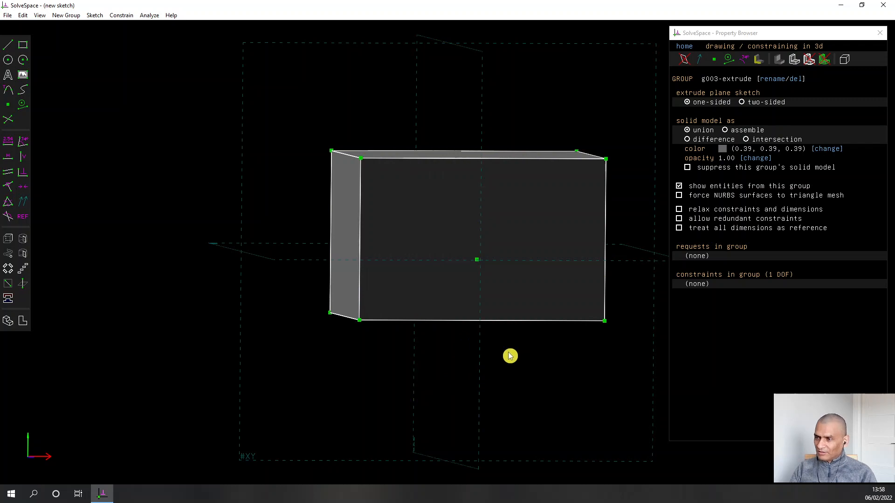
pyautogui.moveTo(510, 356); pyautogui.dragTo(505, 314, button='middle')
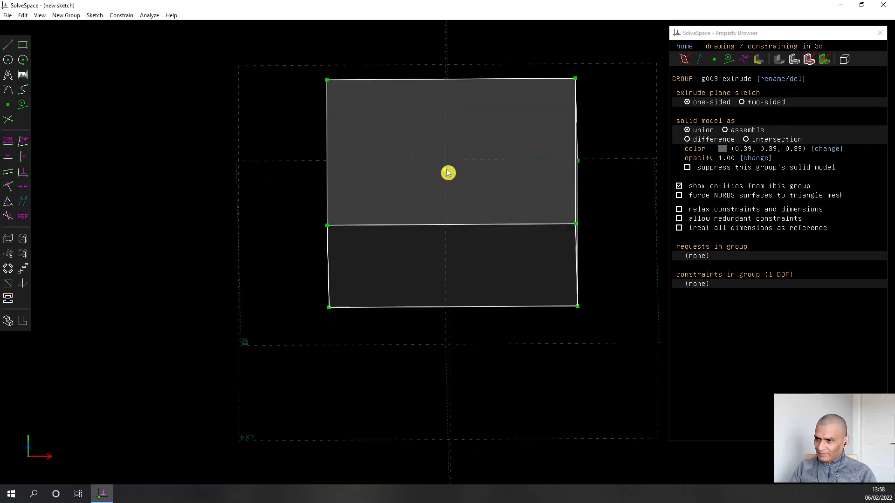
# - Create a new sketch-in-plane group on the block's front face, using the extruded origin point at its centre
pyautogui.click(446, 170)
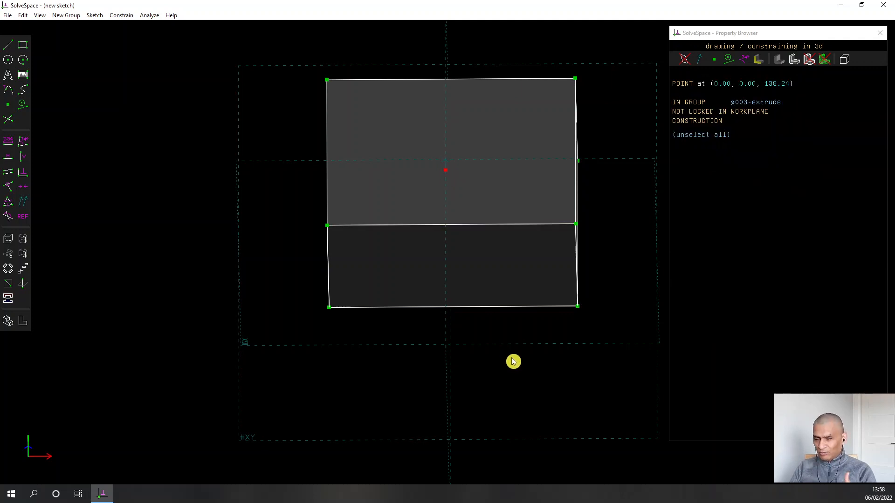
pyautogui.moveTo(598, 218); pyautogui.dragTo(599, 236, button='middle')
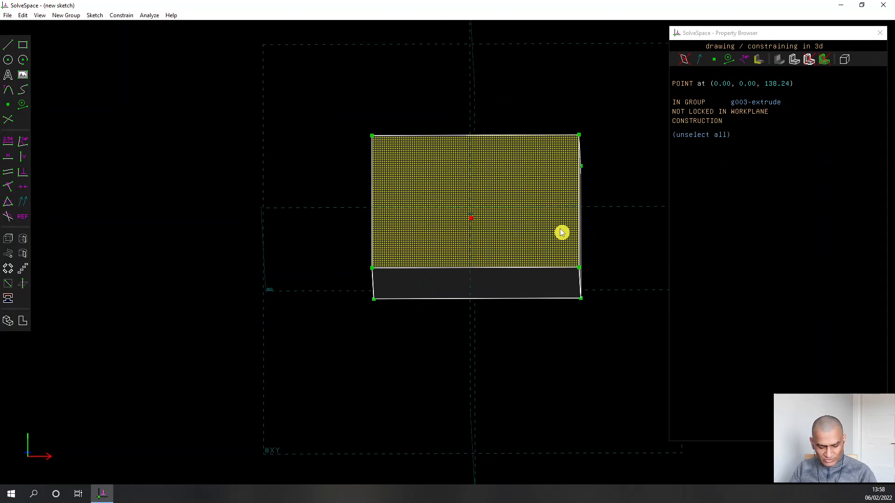
pyautogui.hotkey('shift', 'w')
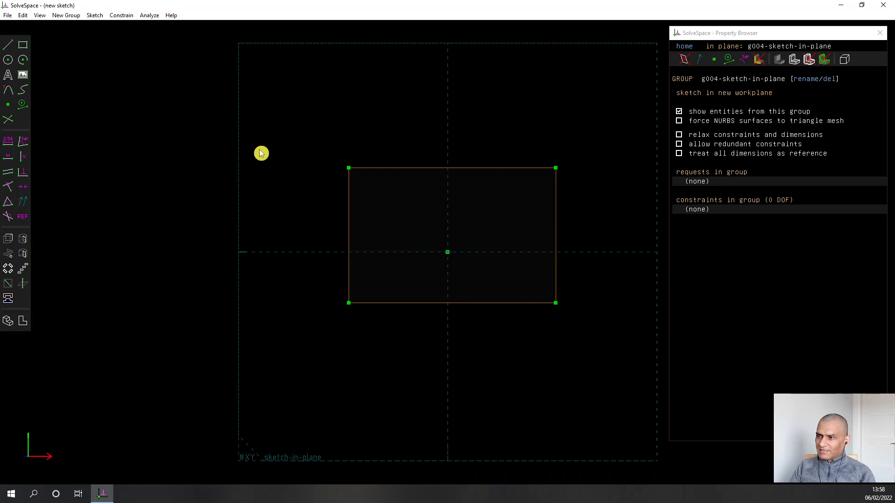
# - Draw small circles just inside the upper-left and lower-left corners of the block's front face
pyautogui.click(8, 61)
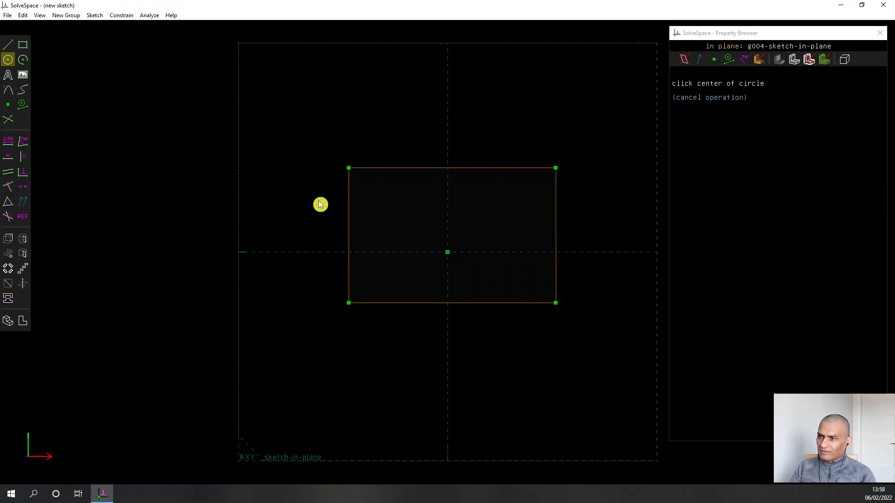
pyautogui.click(360, 178)
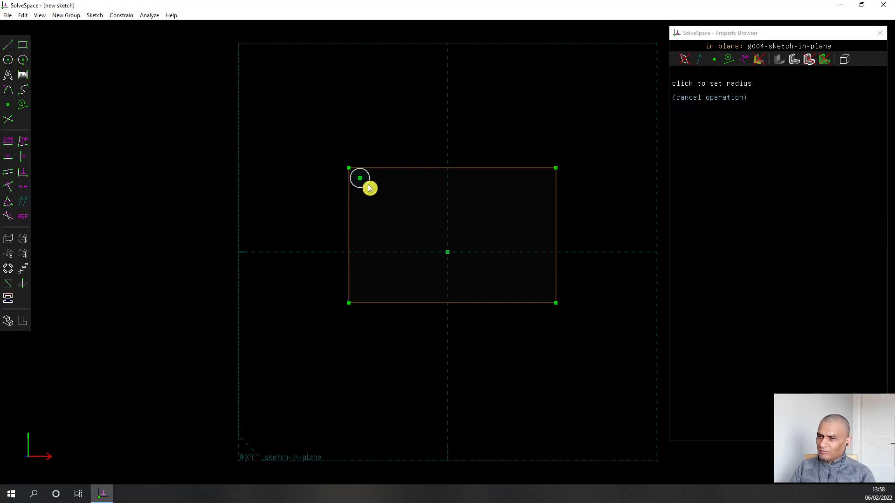
pyautogui.click(364, 182)
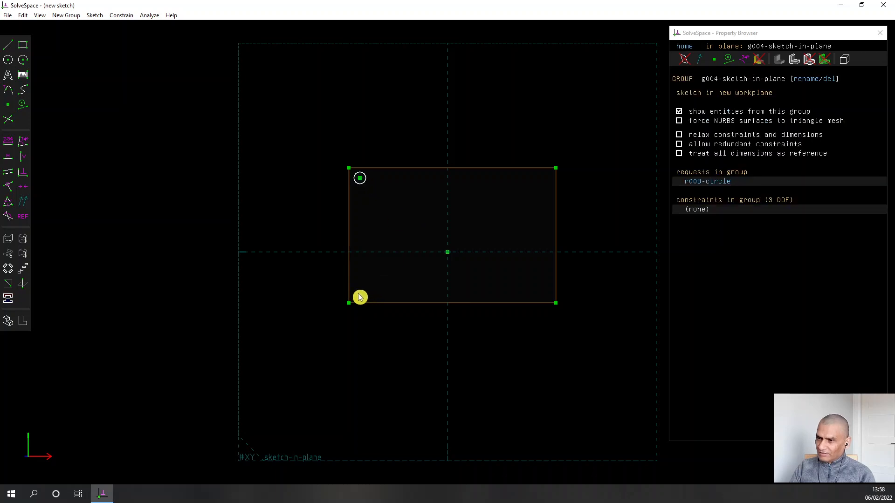
pyautogui.click(8, 61)
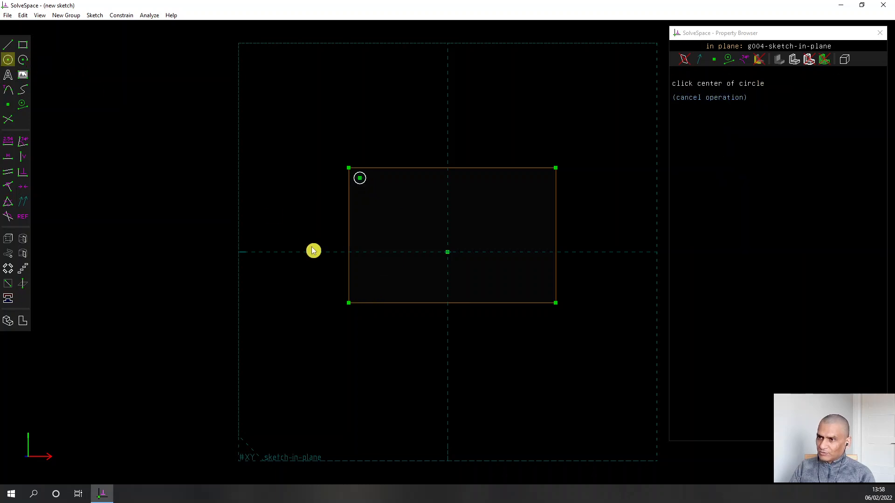
pyautogui.click(363, 291)
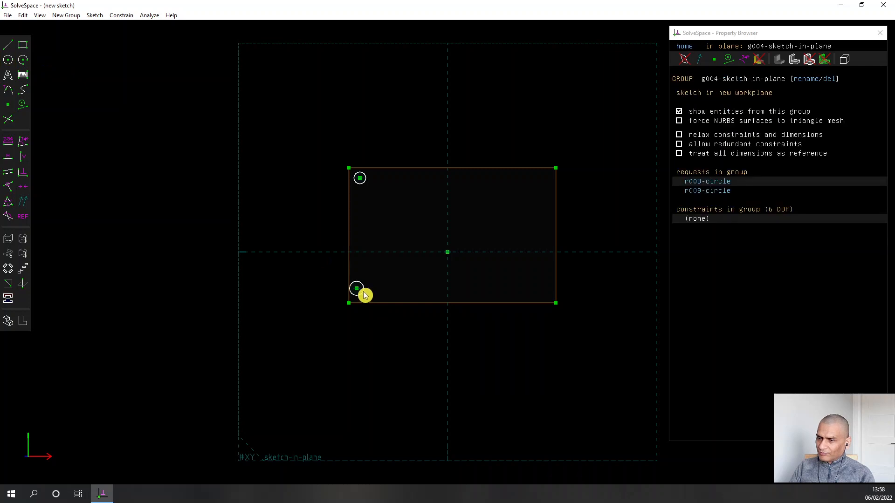
pyautogui.click(362, 293)
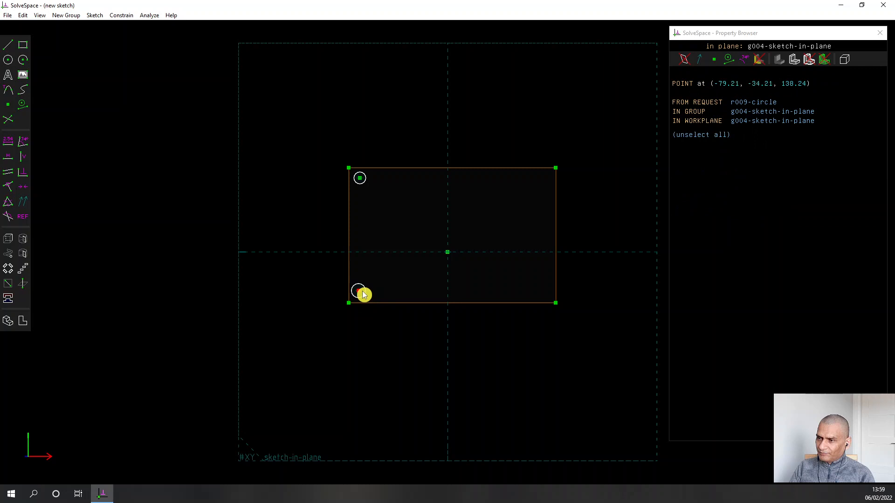
pyautogui.press('Escape')
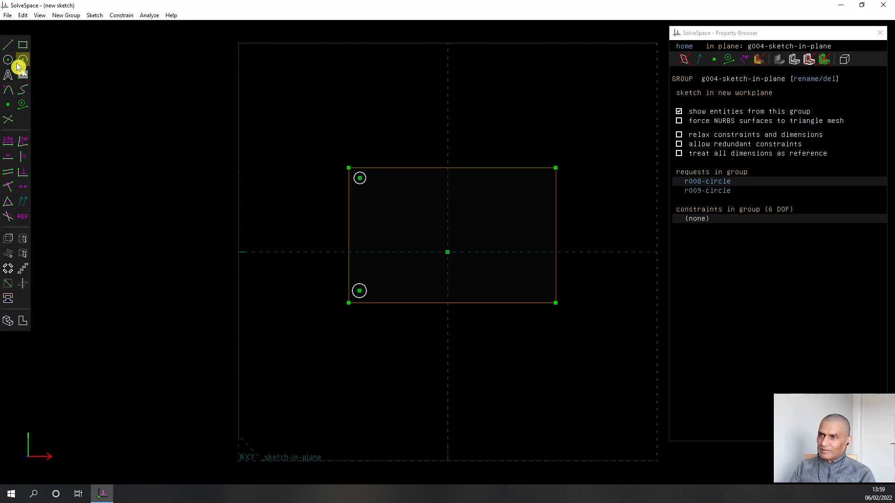
# - Draw small circles just inside the upper-right and lower-right corners of the block's front face
pyautogui.press('c')
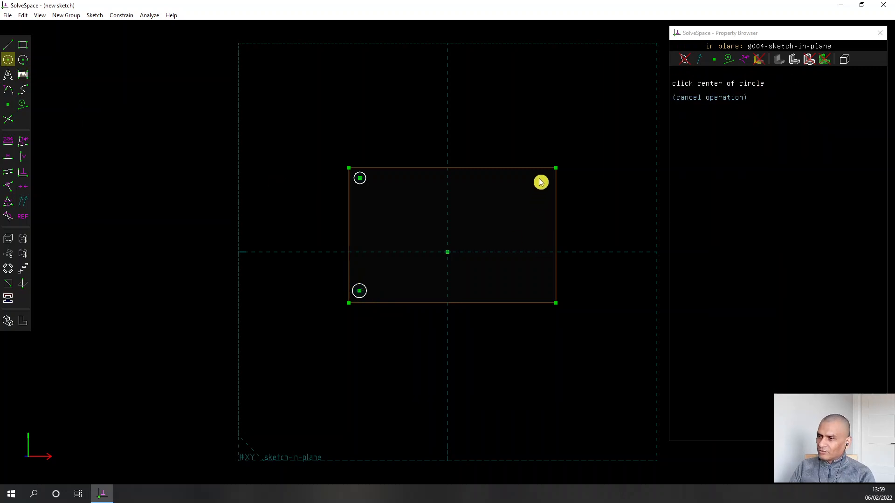
pyautogui.click(539, 178)
pyautogui.click(545, 183)
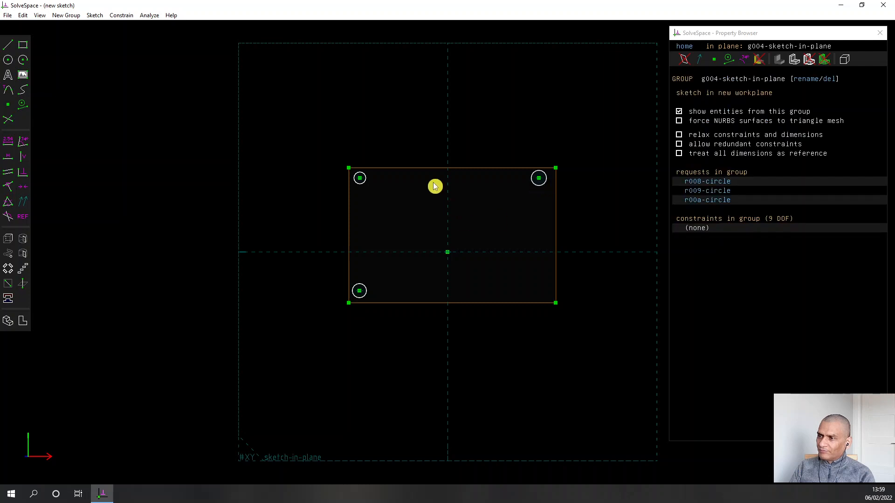
pyautogui.click(13, 62)
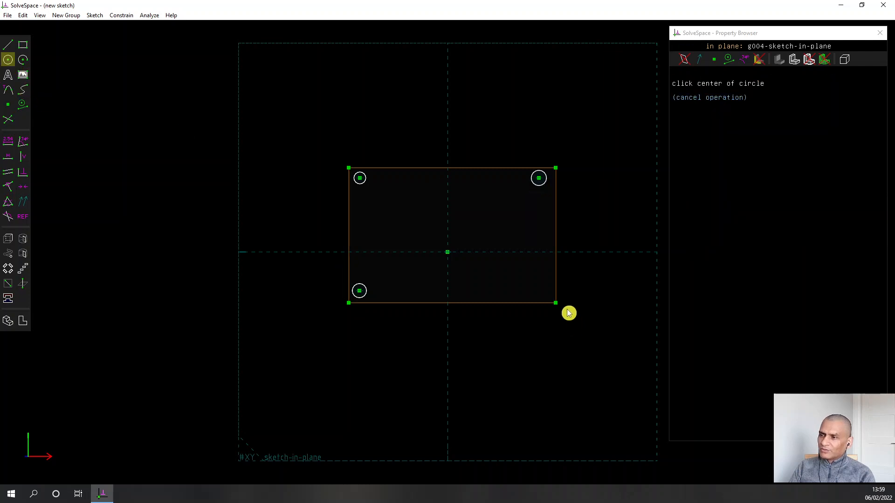
pyautogui.click(546, 297)
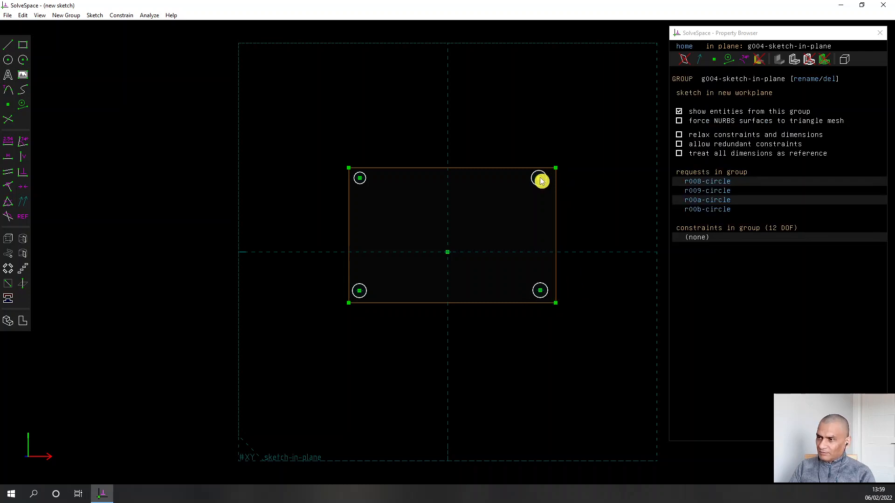
# - Shift the upper-right circle slightly downward, and reposition and enlarge the upper-left circle to roughly match the other circles
pyautogui.moveTo(541, 182); pyautogui.dragTo(538, 184)
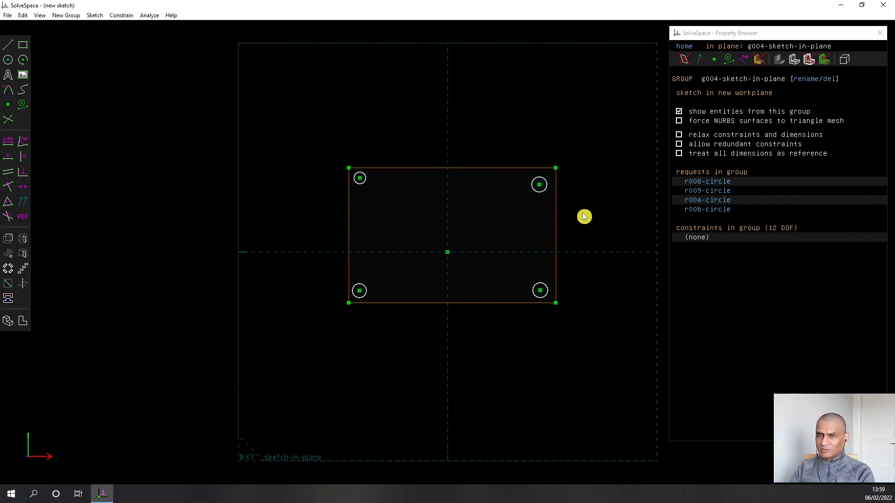
pyautogui.click(367, 185)
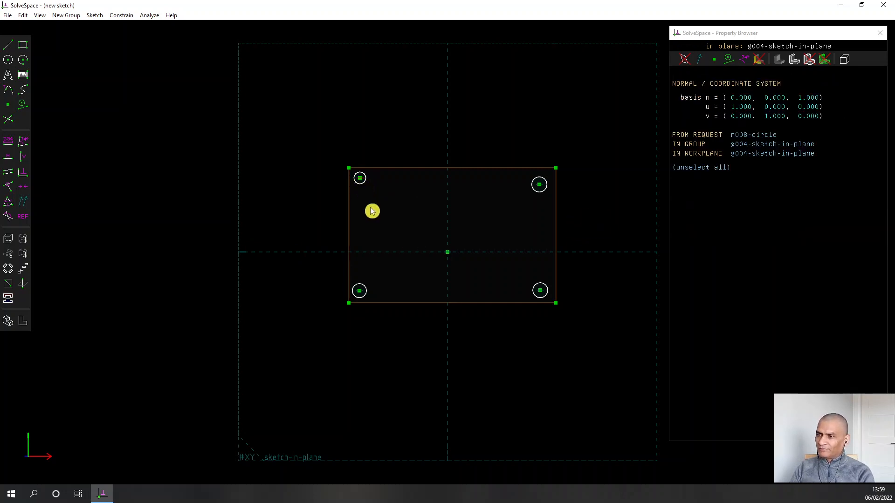
pyautogui.click(361, 186)
pyautogui.click(362, 187)
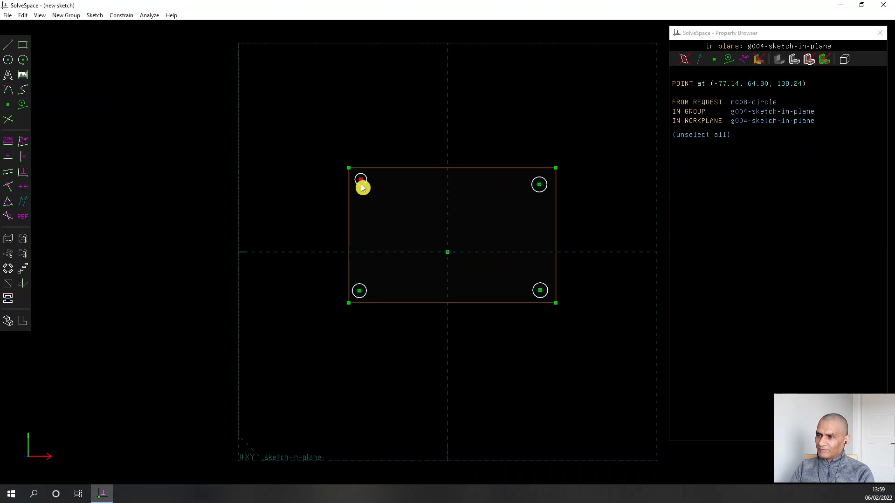
pyautogui.click(368, 201)
pyautogui.click(366, 192)
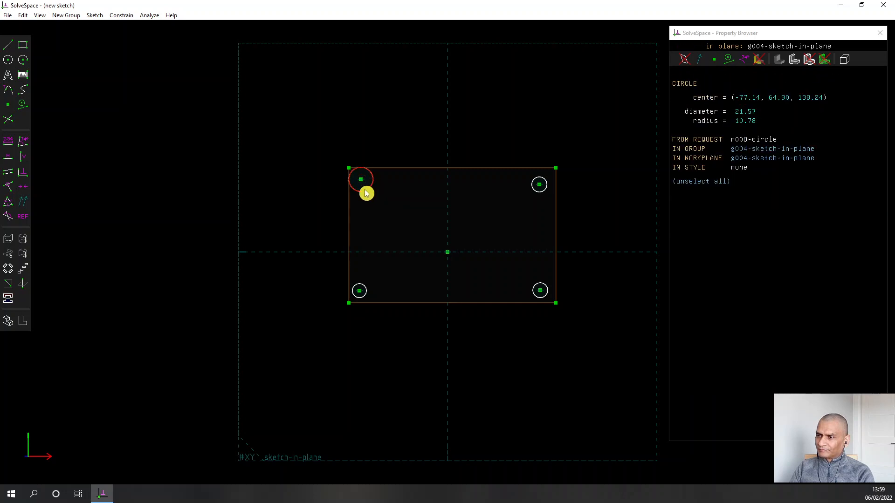
pyautogui.click(369, 205)
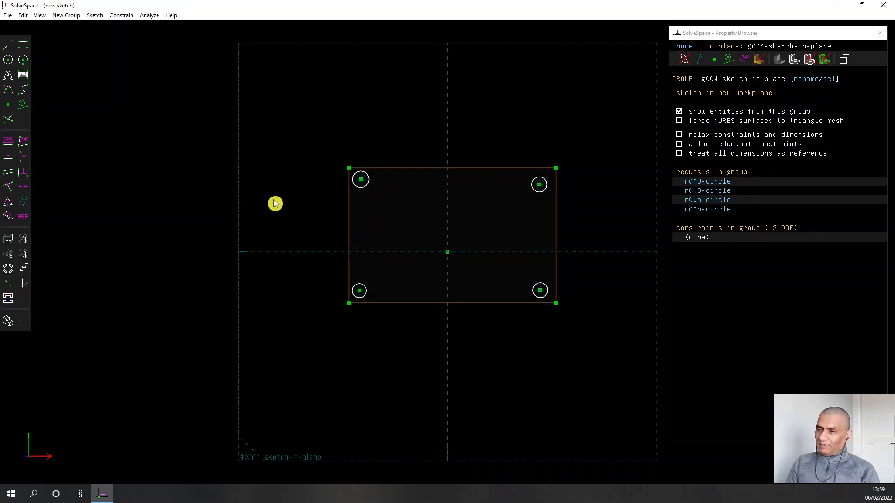
# - Extrude the four corner circles one-sided and set the solid model to difference so they cut into the block
pyautogui.moveTo(300, 196); pyautogui.dragTo(326, 210, button='middle')
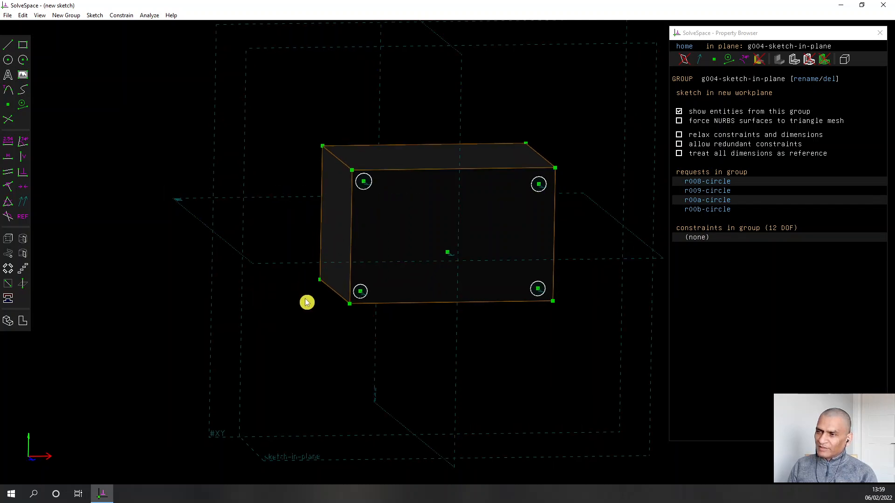
pyautogui.press('w')
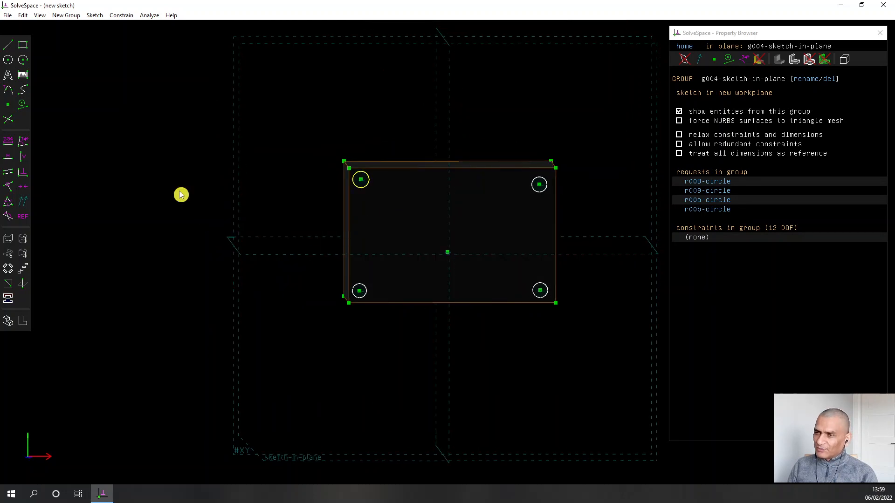
pyautogui.click(8, 243)
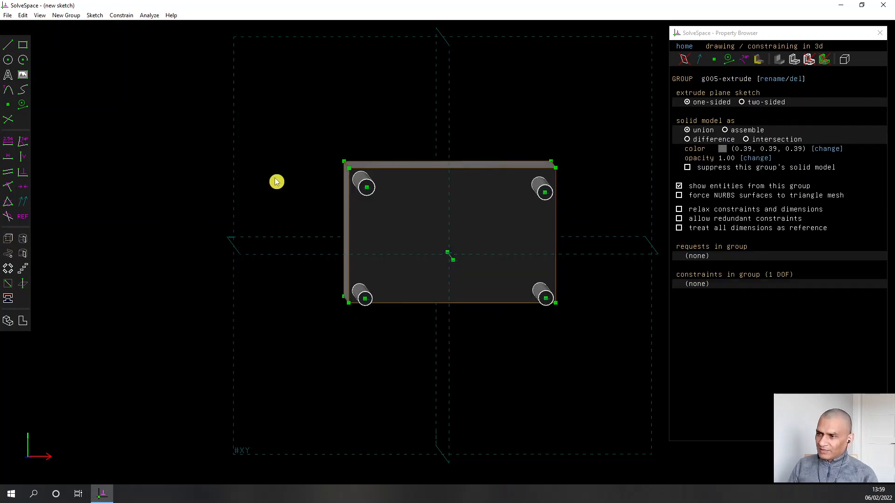
pyautogui.moveTo(276, 181); pyautogui.dragTo(320, 206, button='middle')
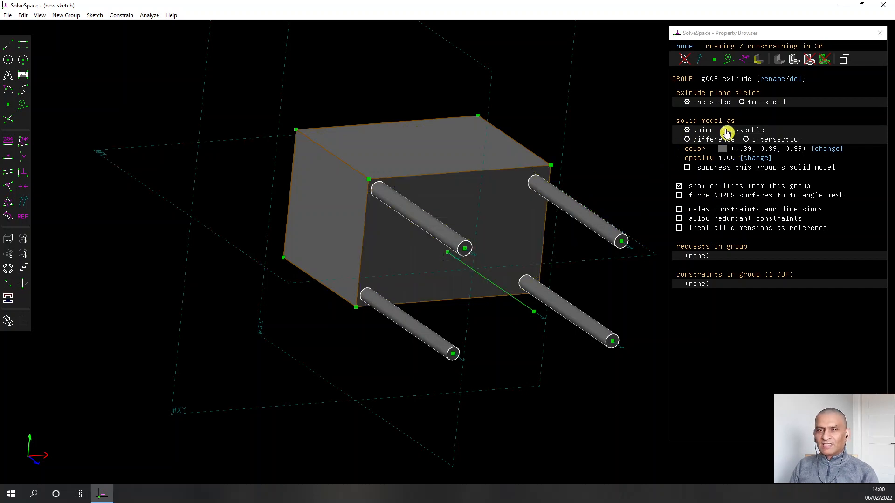
pyautogui.click(688, 141)
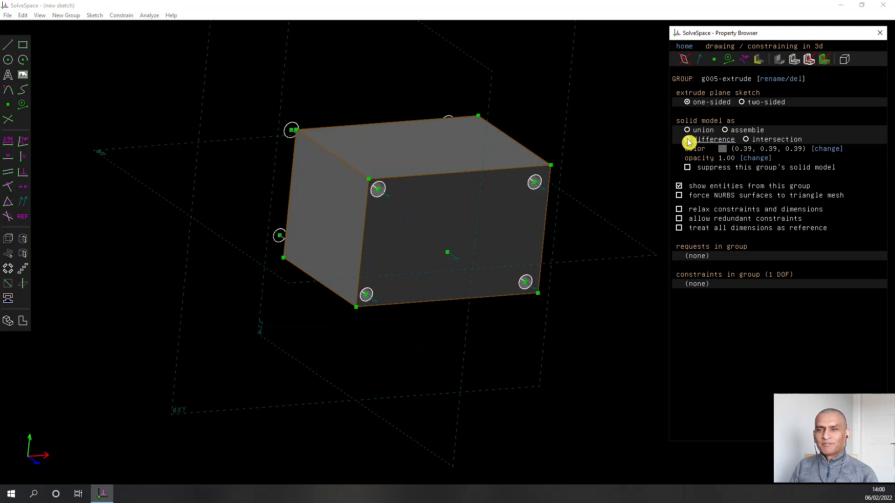
pyautogui.click(616, 331)
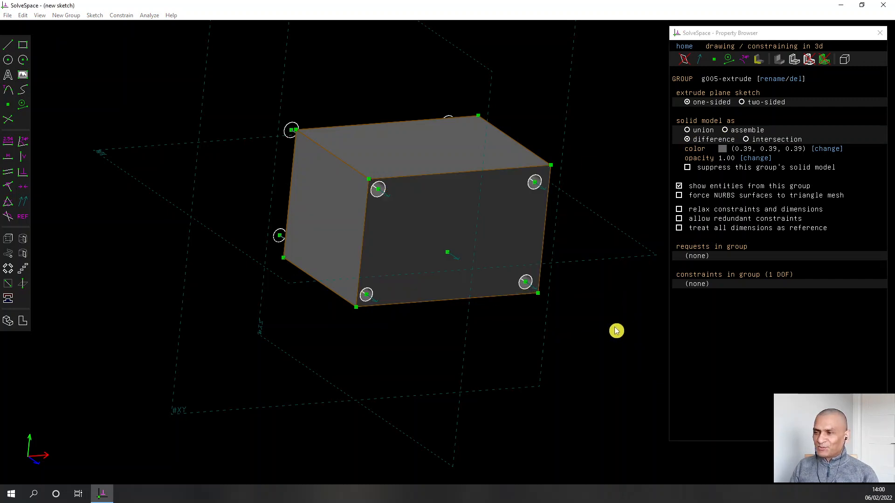
# - Constrain the end point of one extruded circle onto the block's rear face so the holes' depth matches the block
pyautogui.moveTo(616, 331); pyautogui.dragTo(573, 314, button='middle')
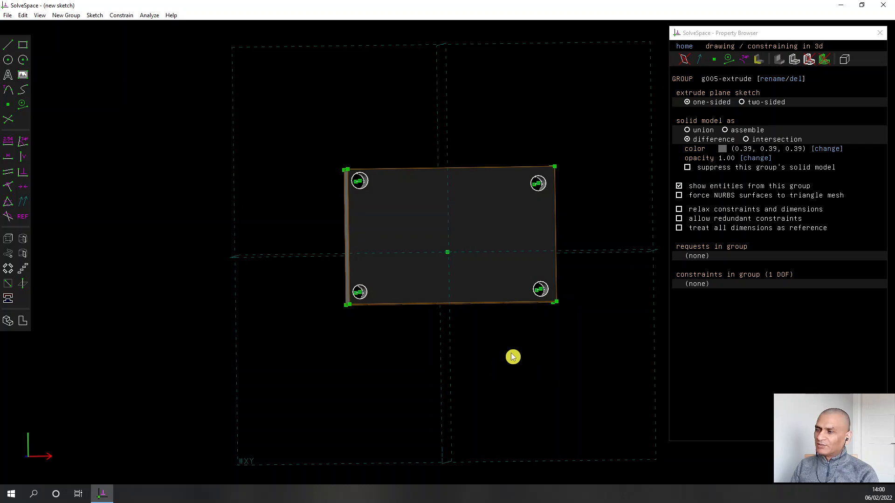
pyautogui.moveTo(512, 357); pyautogui.dragTo(494, 358, button='right')
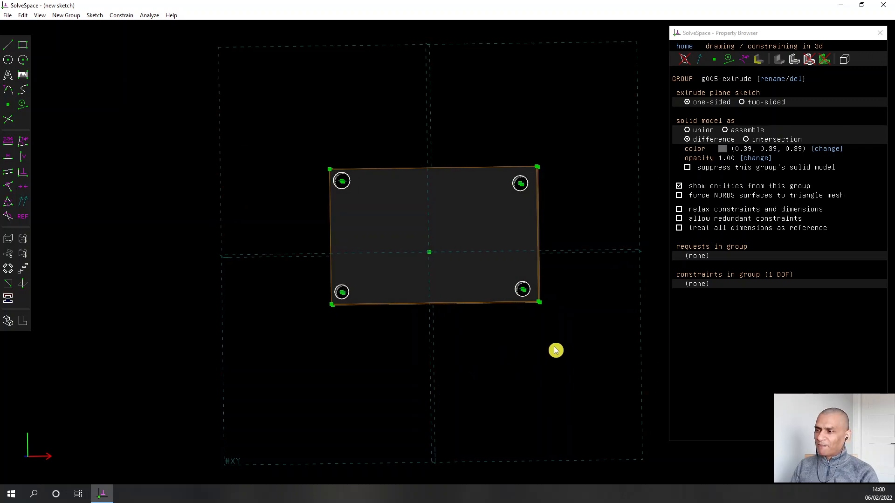
pyautogui.moveTo(556, 353); pyautogui.dragTo(485, 342, button='right')
pyautogui.moveTo(219, 318); pyautogui.dragTo(338, 296, button='middle')
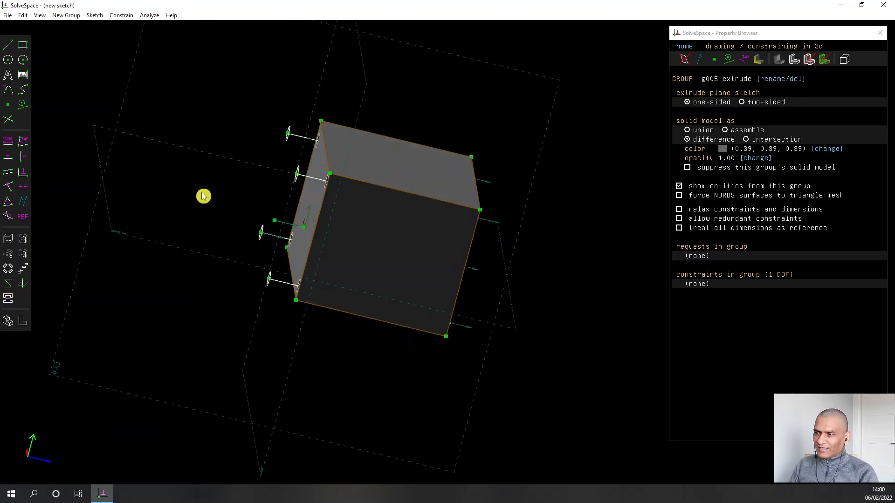
pyautogui.moveTo(343, 408); pyautogui.dragTo(425, 408, button='right')
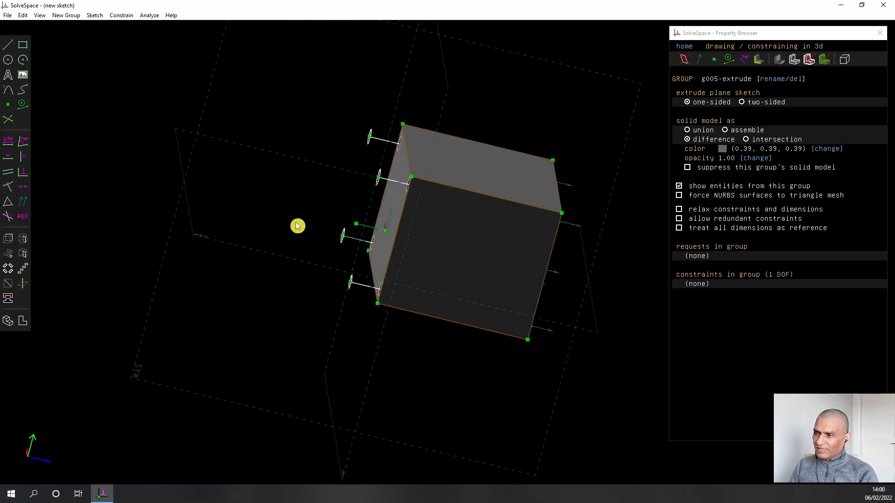
pyautogui.moveTo(298, 226); pyautogui.dragTo(306, 265, button='middle')
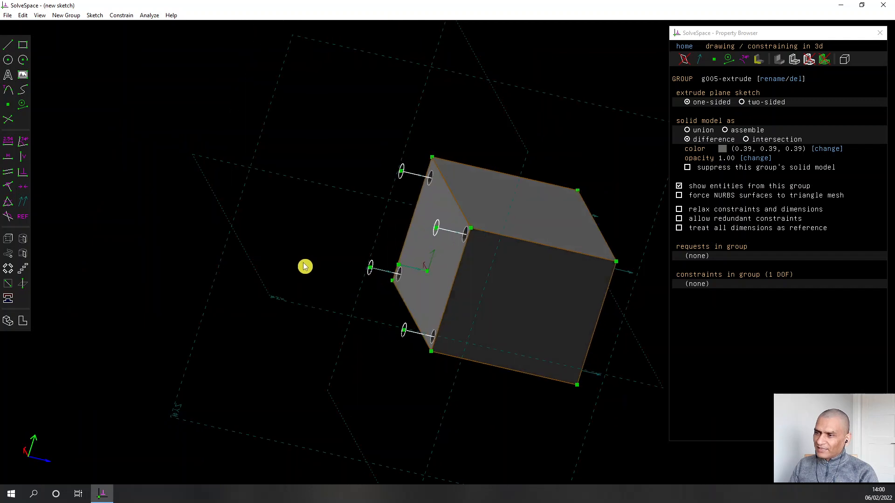
pyautogui.click(441, 230)
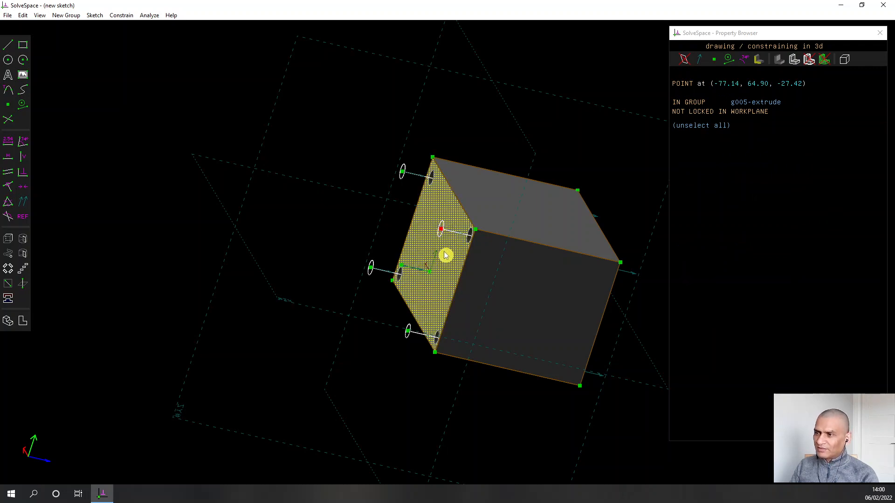
pyautogui.click(445, 256)
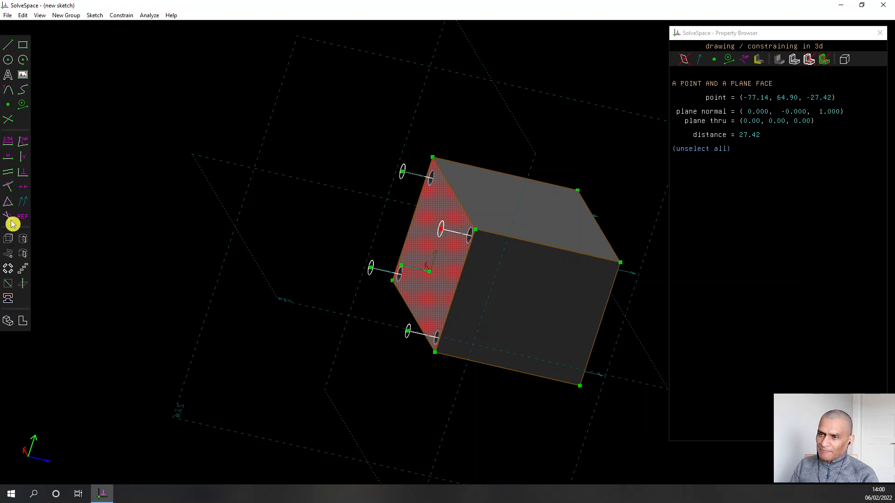
pyautogui.click(11, 187)
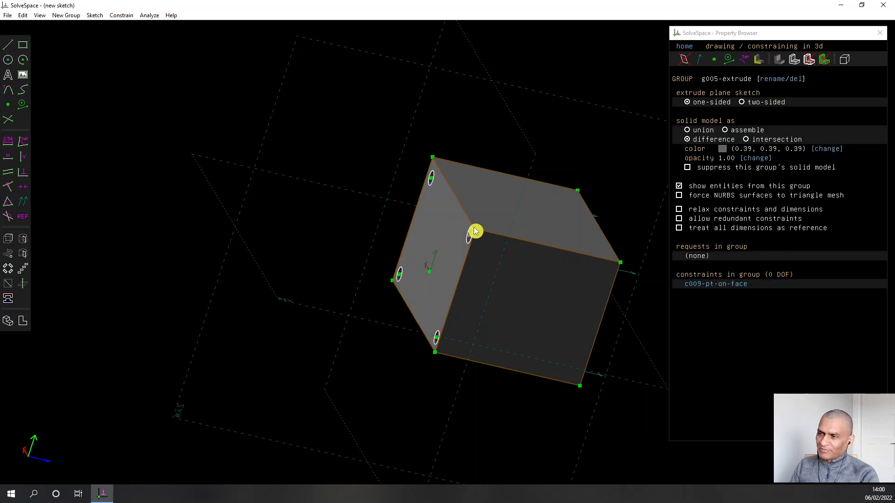
# - Examine the four corner holes from the block's front and rear faces to check that they pass right through
pyautogui.moveTo(356, 281); pyautogui.dragTo(303, 273, button='middle')
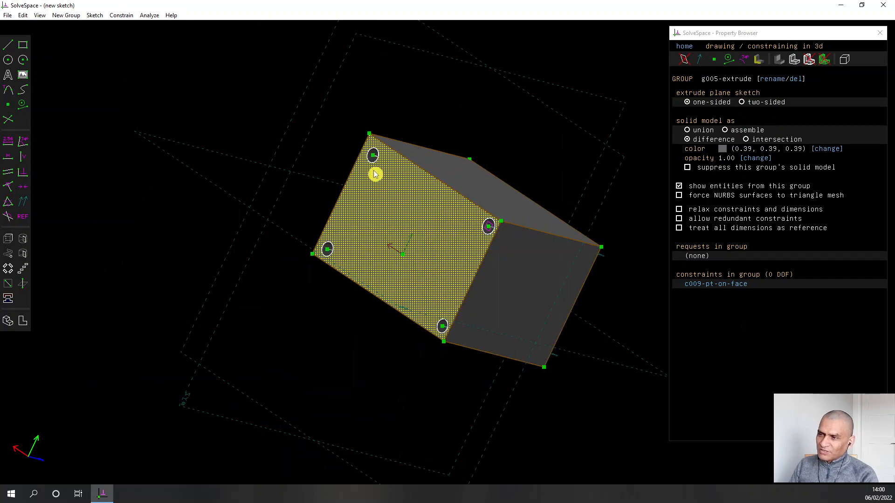
pyautogui.scroll(4, 510, 256)
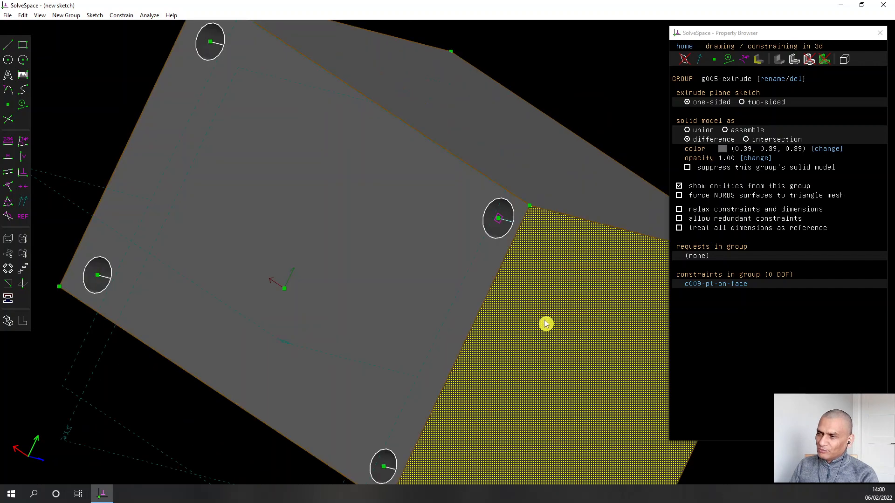
pyautogui.scroll(-4, 545, 321)
pyautogui.moveTo(600, 363); pyautogui.dragTo(436, 345, button='middle')
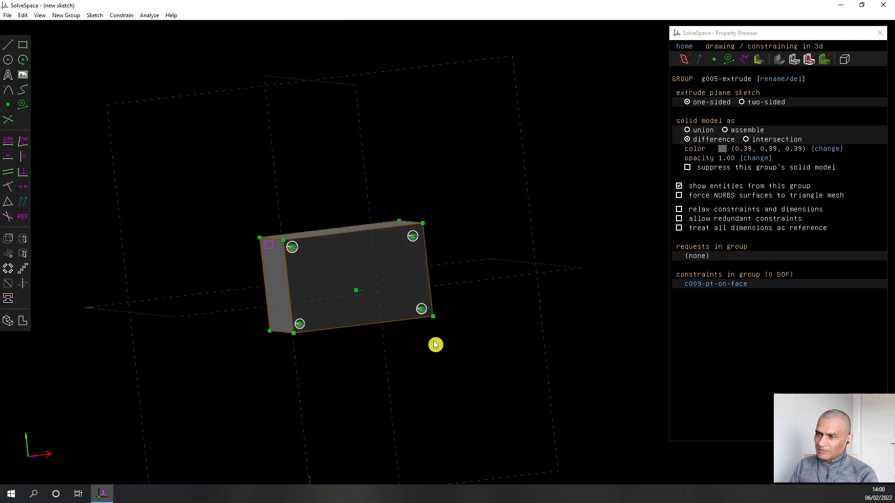
pyautogui.press('F2')
pyautogui.scroll(5, 379, 234)
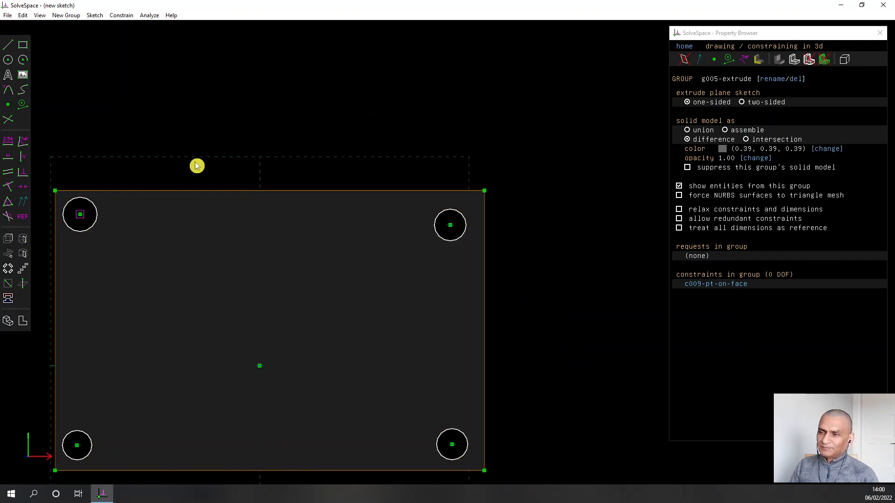
pyautogui.moveTo(178, 170); pyautogui.dragTo(217, 134, button='right')
pyautogui.moveTo(216, 133); pyautogui.dragTo(231, 141, button='middle')
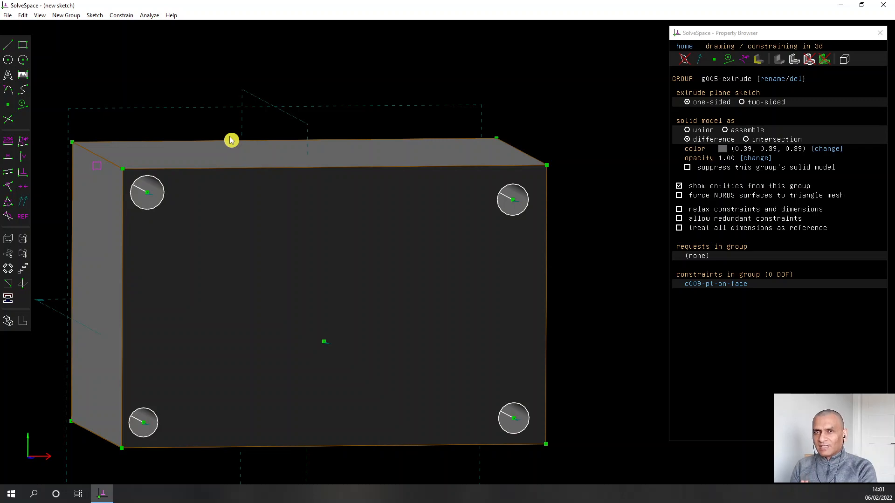
# - Review the block's construction by activating its base rectangle sketch group g002-sketch-in-plane and its extrusion group g003-extrude
pyautogui.click(684, 46)
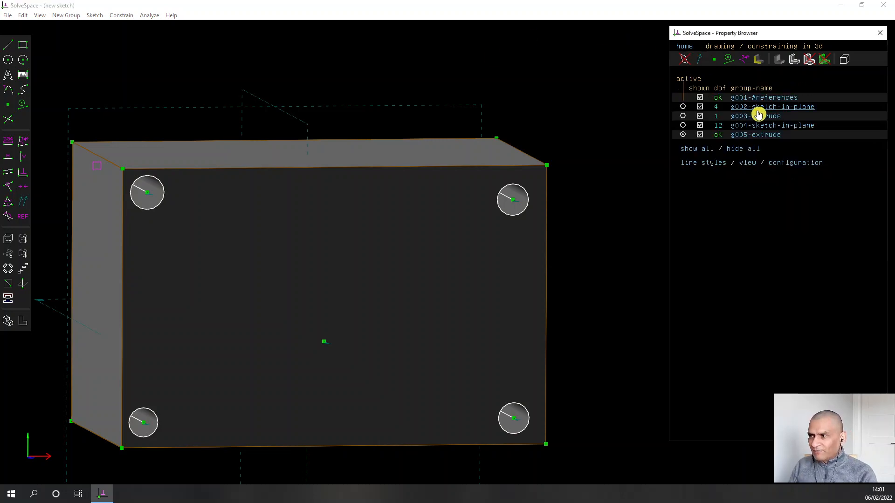
pyautogui.click(683, 106)
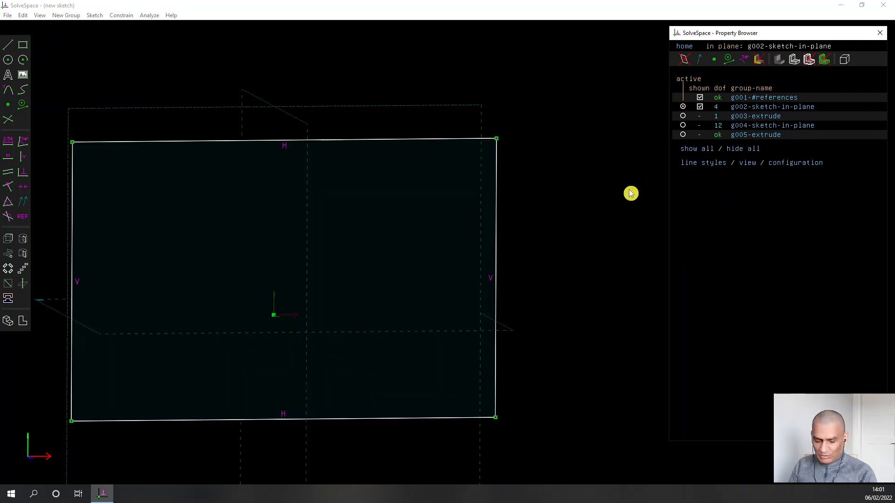
pyautogui.press('w')
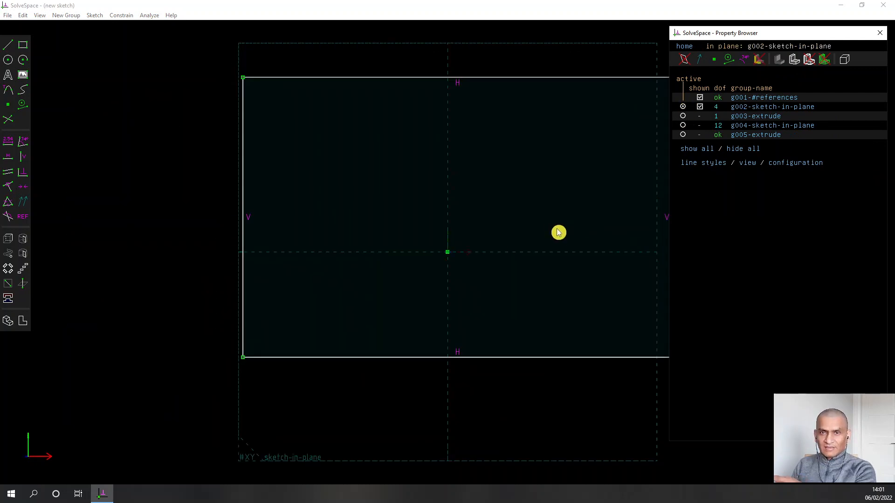
pyautogui.moveTo(562, 242)
pyautogui.mouseDown(button='right')
pyautogui.moveTo(472, 265)
pyautogui.moveTo(482, 268)
pyautogui.mouseUp(button='right')
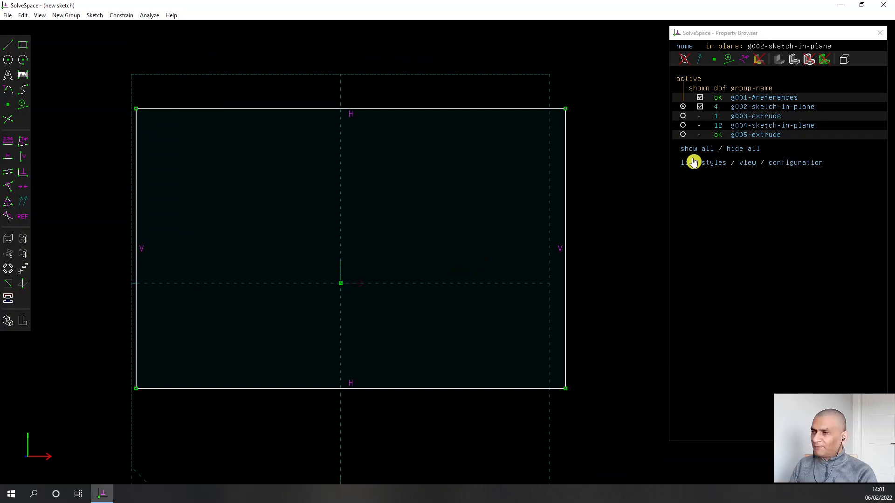
pyautogui.click(683, 116)
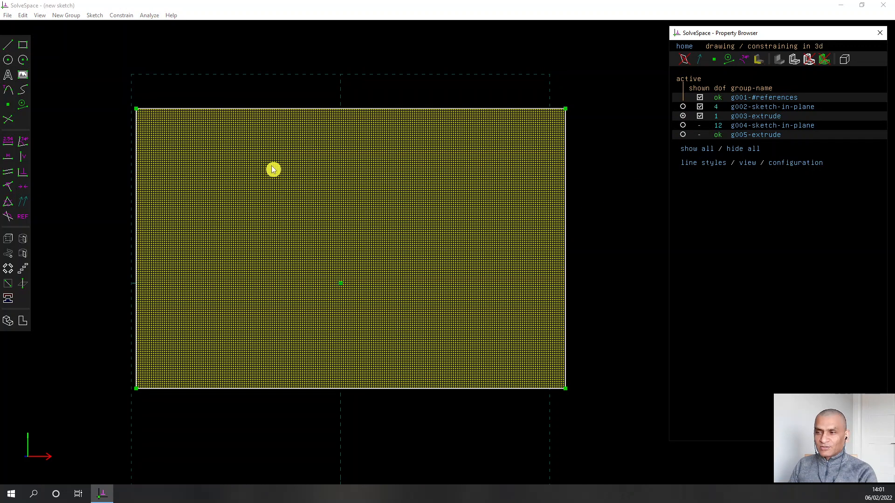
pyautogui.moveTo(112, 164); pyautogui.dragTo(138, 181, button='middle')
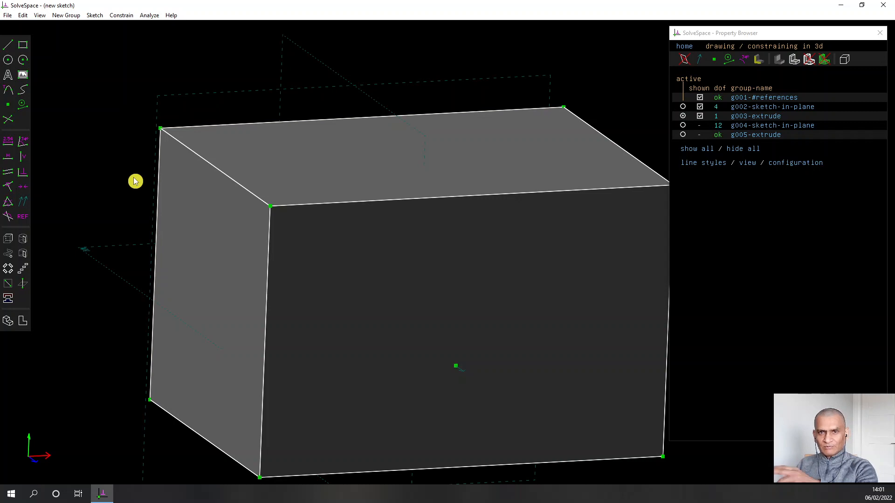
pyautogui.moveTo(146, 202); pyautogui.dragTo(116, 176, button='middle')
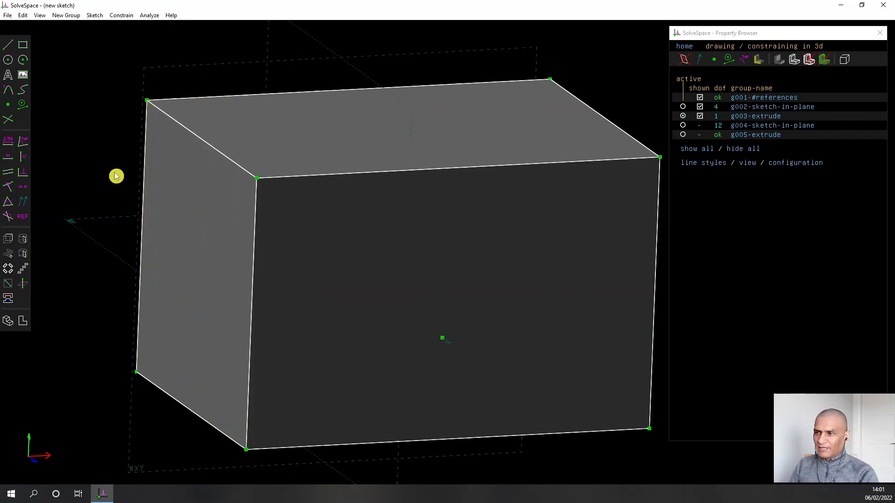
# - Review the holes' construction by activating the four-circle sketch group g004-sketch-in-plane and the cutting group g005-extrude
pyautogui.click(683, 125)
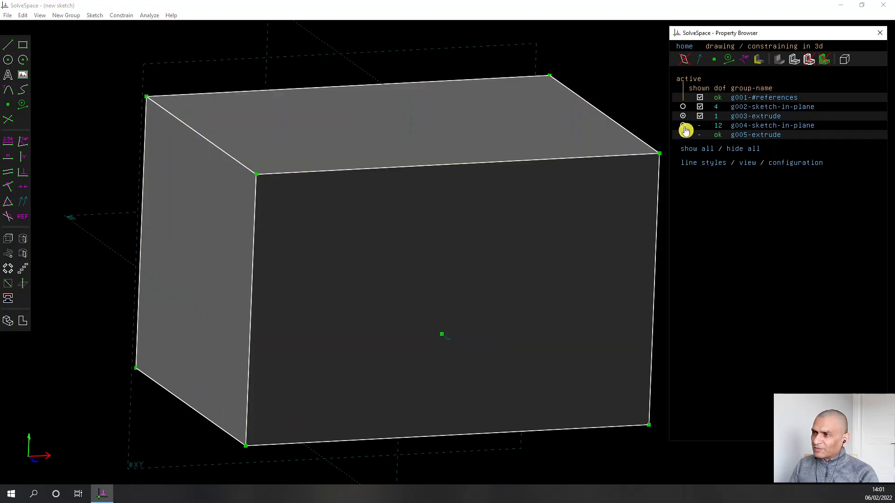
pyautogui.press('w')
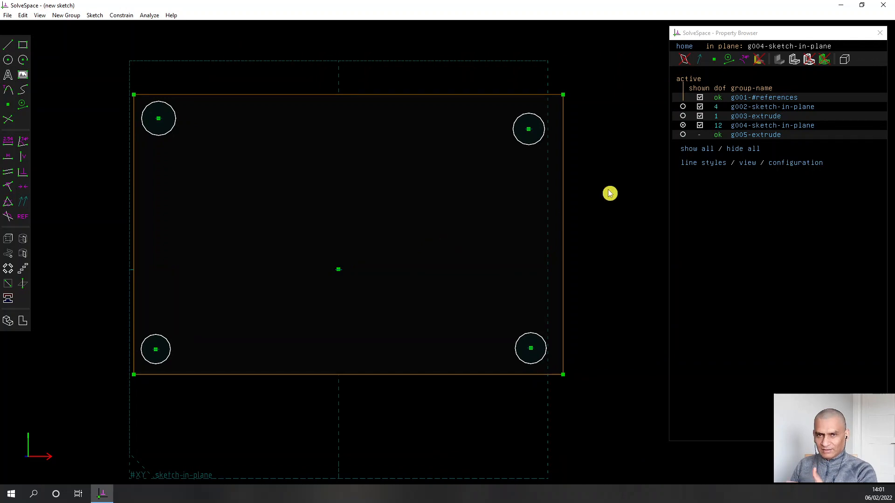
pyautogui.click(684, 136)
pyautogui.click(684, 136)
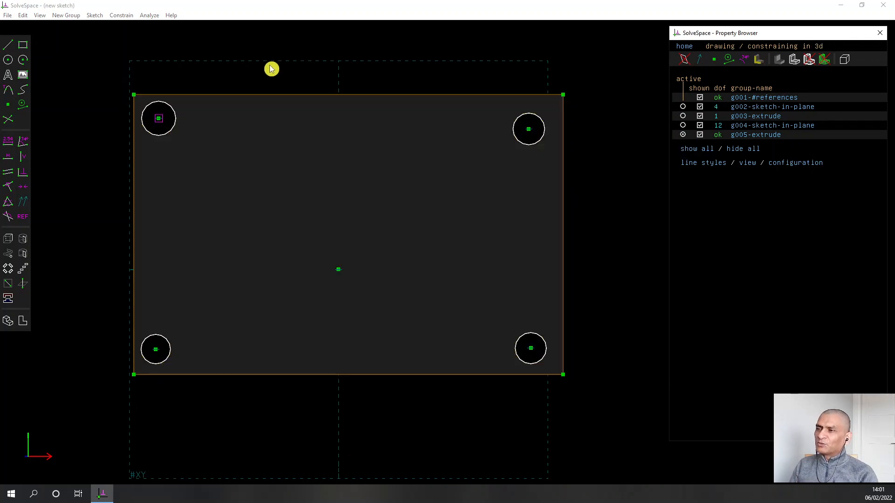
pyautogui.moveTo(268, 88); pyautogui.dragTo(407, 193, button='middle')
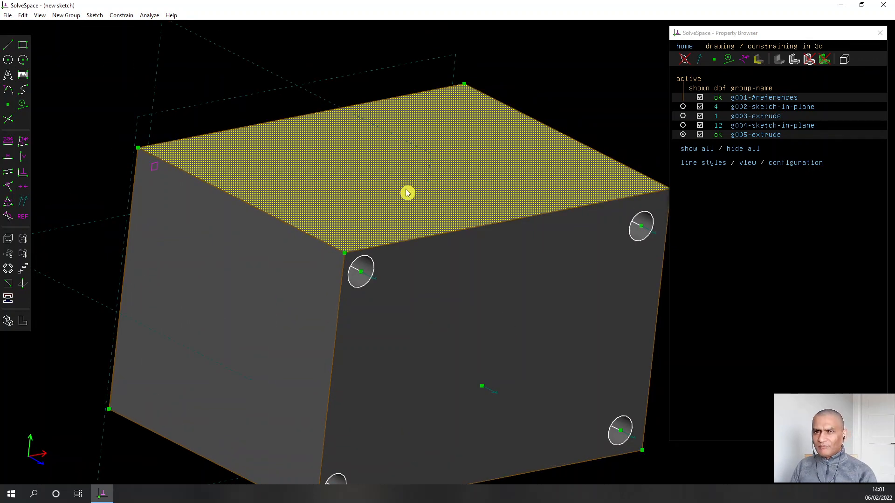